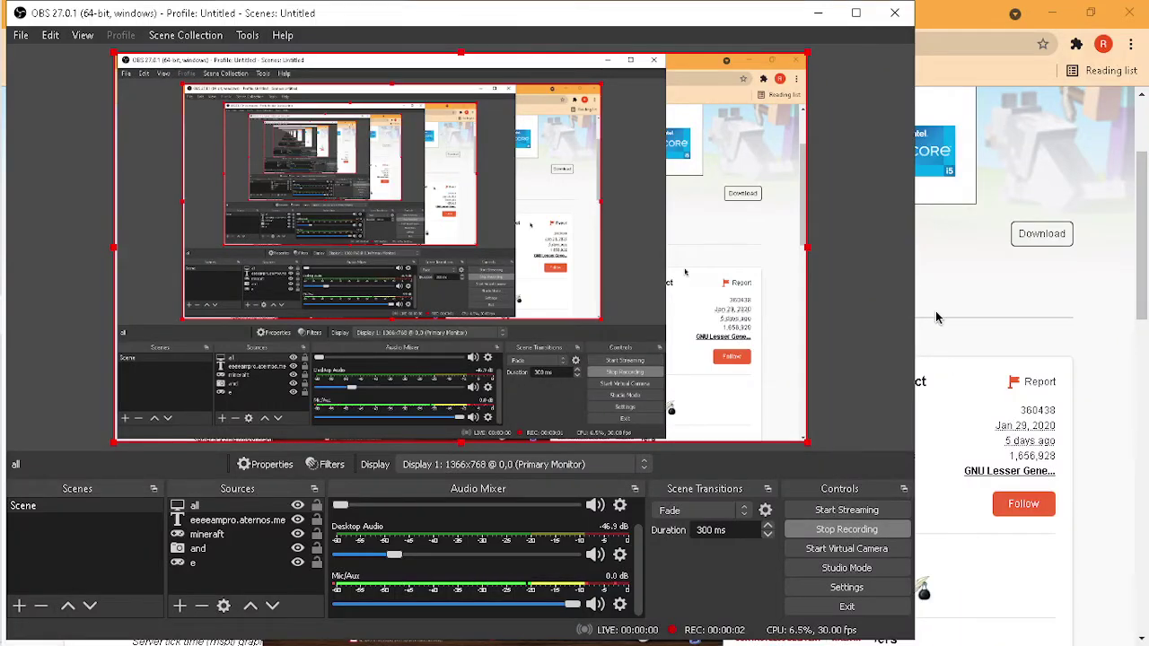
Browse the Fabric, Lithium and Phosphor tabs, scrolling the Lithium page and dismissing its food ad
{"action": "left_click", "coordinate": [937, 318]}
{"action": "mouse_move", "coordinate": [21, 232]}
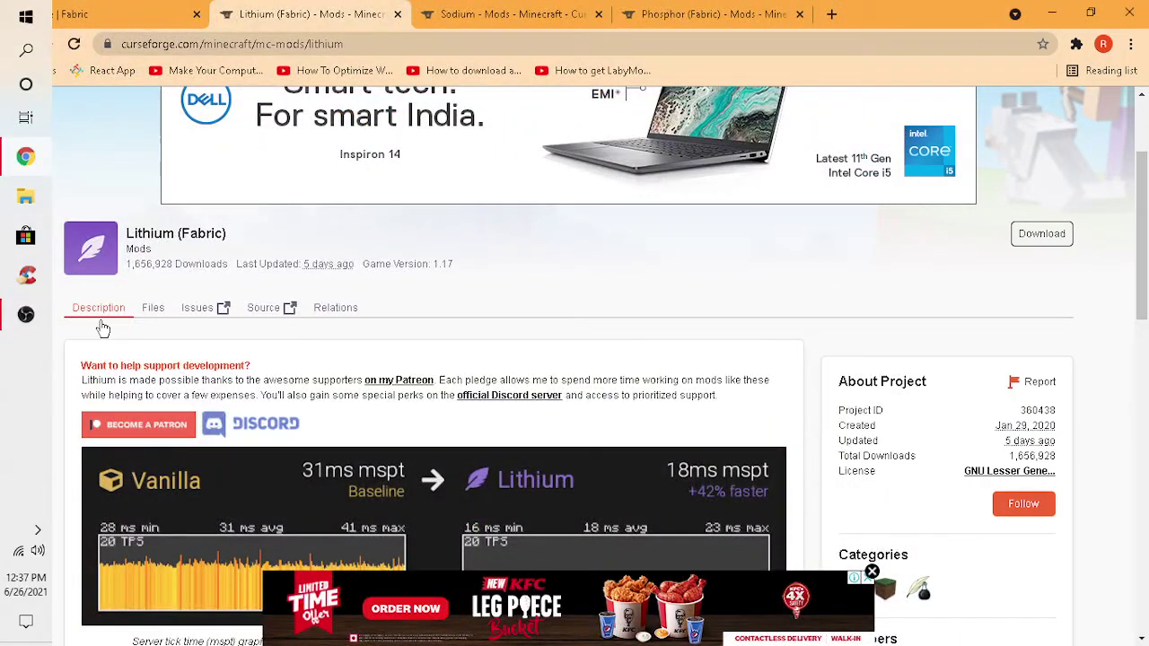
{"action": "left_click", "coordinate": [135, 11]}
{"action": "left_click", "coordinate": [305, 13]}
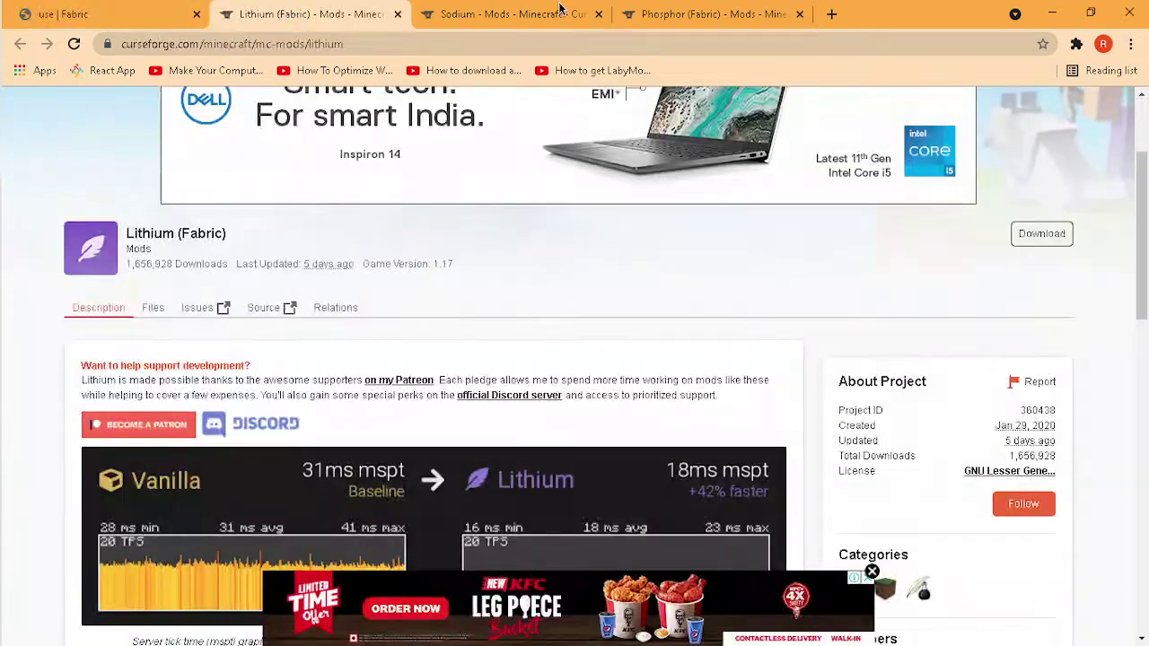
{"action": "left_click", "coordinate": [713, 14]}
{"action": "left_click", "coordinate": [305, 13]}
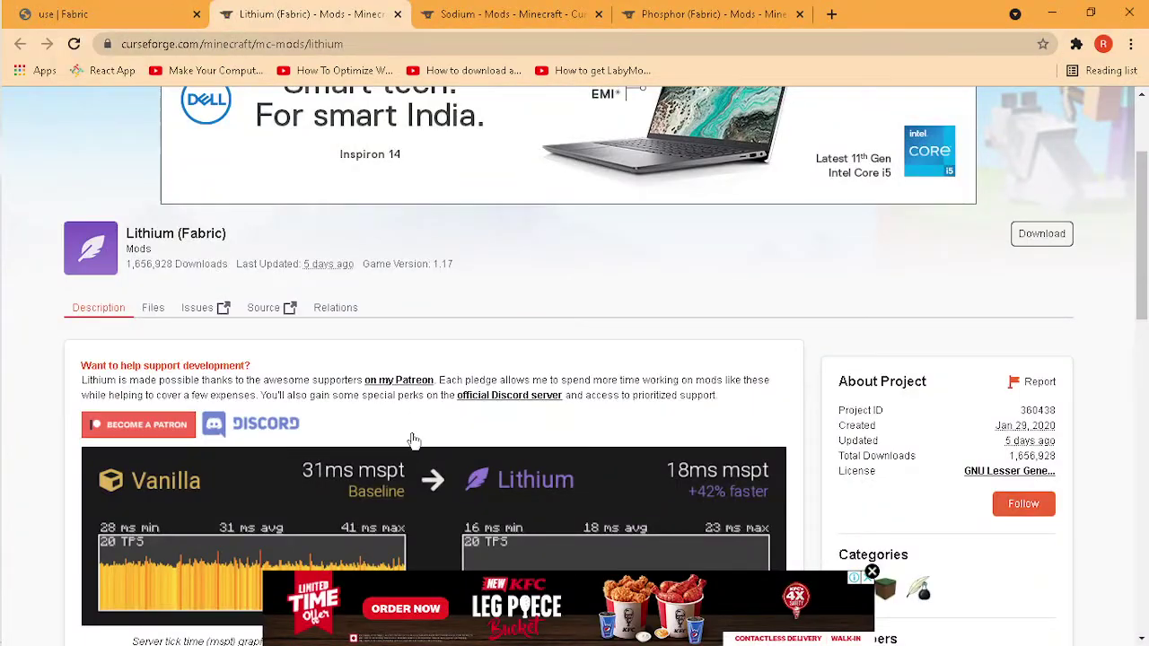
{"action": "scroll", "coordinate": [488, 439], "scroll_direction": "down", "scroll_amount": 4}
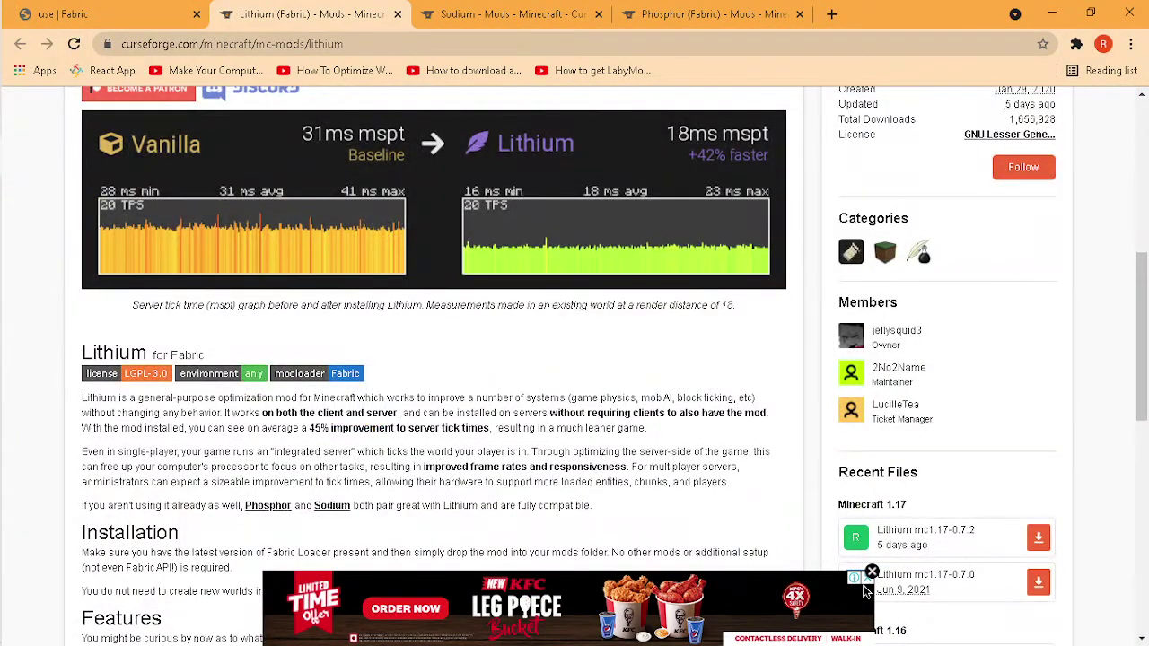
{"action": "left_click", "coordinate": [868, 578]}
{"action": "scroll", "coordinate": [938, 449], "scroll_direction": "down", "scroll_amount": 2}
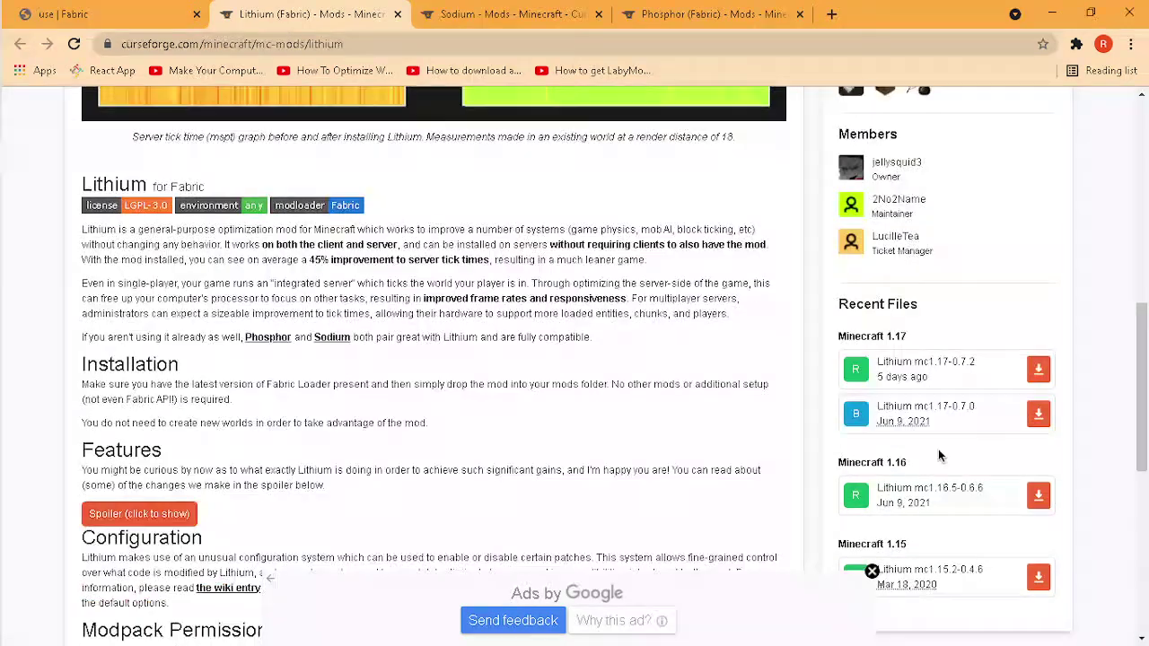
{"action": "scroll", "coordinate": [231, 141], "scroll_direction": "up", "scroll_amount": 3}
{"action": "scroll", "coordinate": [231, 141], "scroll_direction": "up", "scroll_amount": 5}
Check the Fabric, Lithium, Sodium and Phosphor mod tabs once more
{"action": "left_click", "coordinate": [58, 9]}
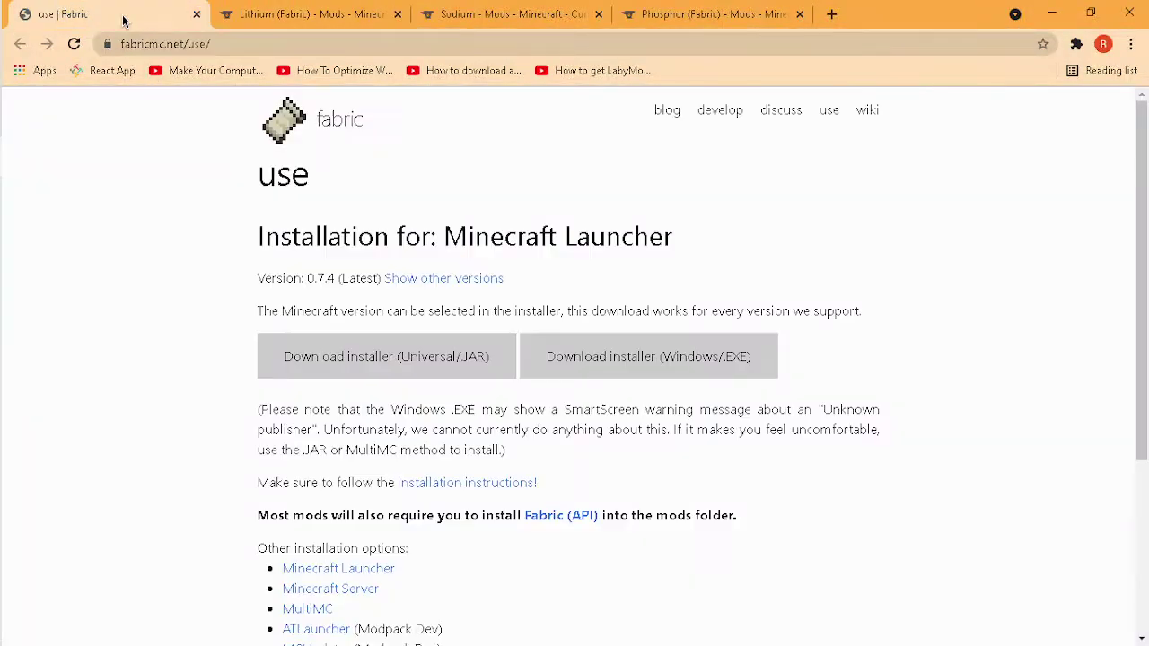
{"action": "left_click", "coordinate": [255, 11]}
{"action": "left_click", "coordinate": [582, 10]}
{"action": "left_click", "coordinate": [662, 11]}
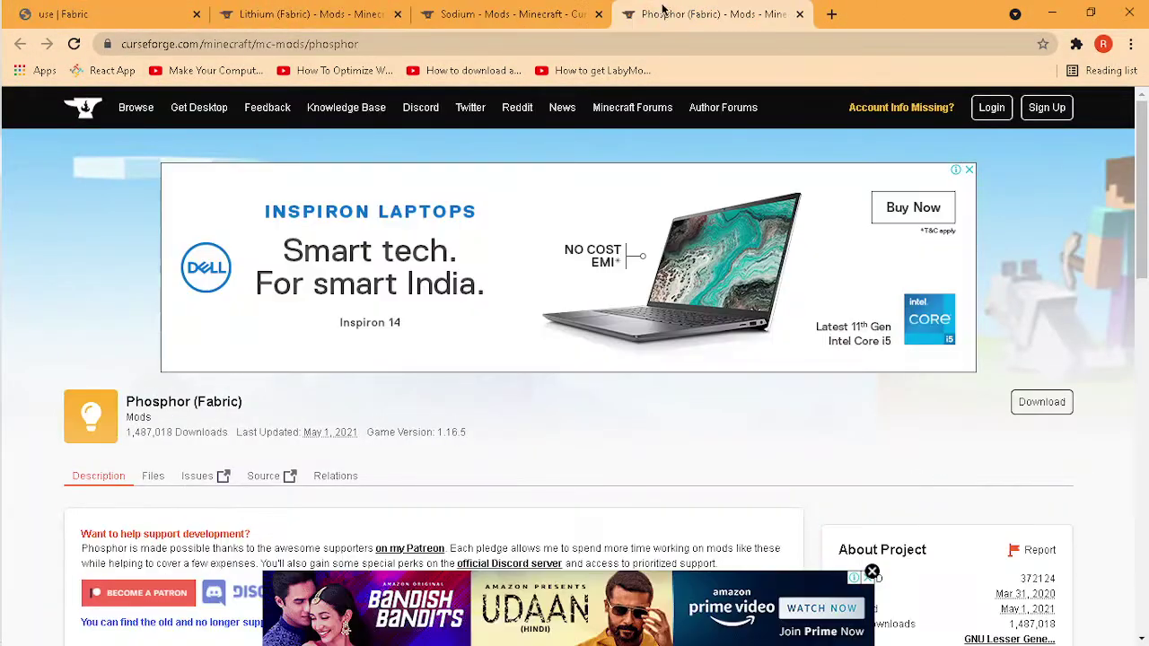
Close the Lithium tab and reopen Lithium (Fabric) on CurseForge from a new tab by searching 'lit'
{"action": "key", "text": "ctrl+shift+Tab"}
{"action": "left_click", "coordinate": [398, 14]}
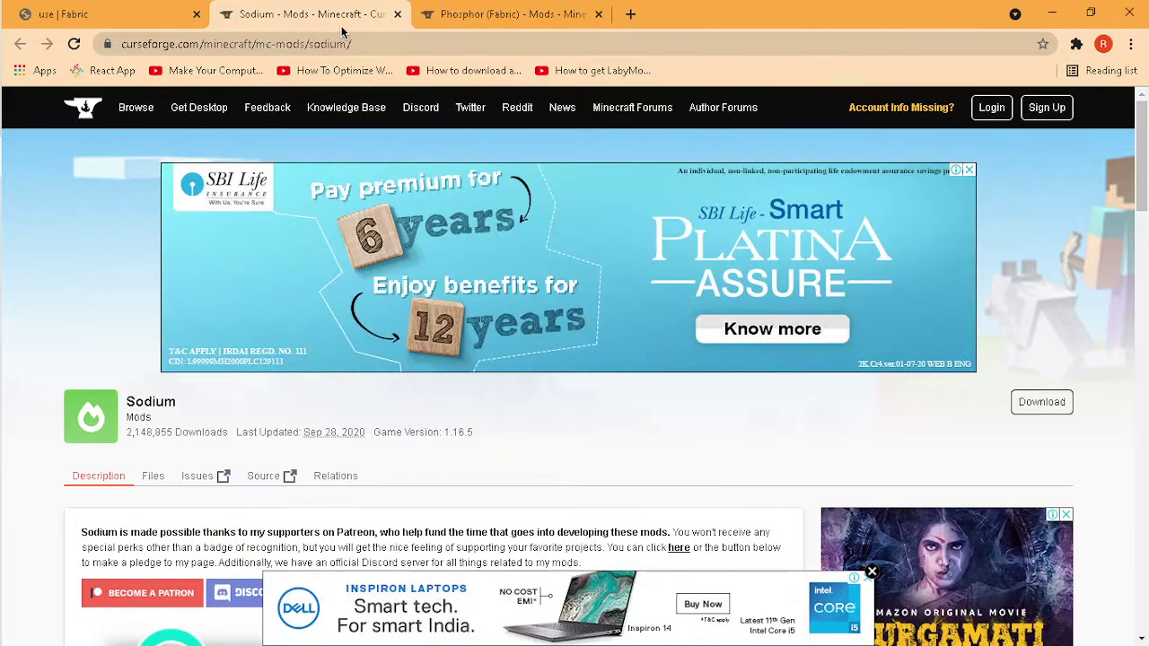
{"action": "left_click", "coordinate": [630, 14]}
{"action": "type", "text": "lo"}
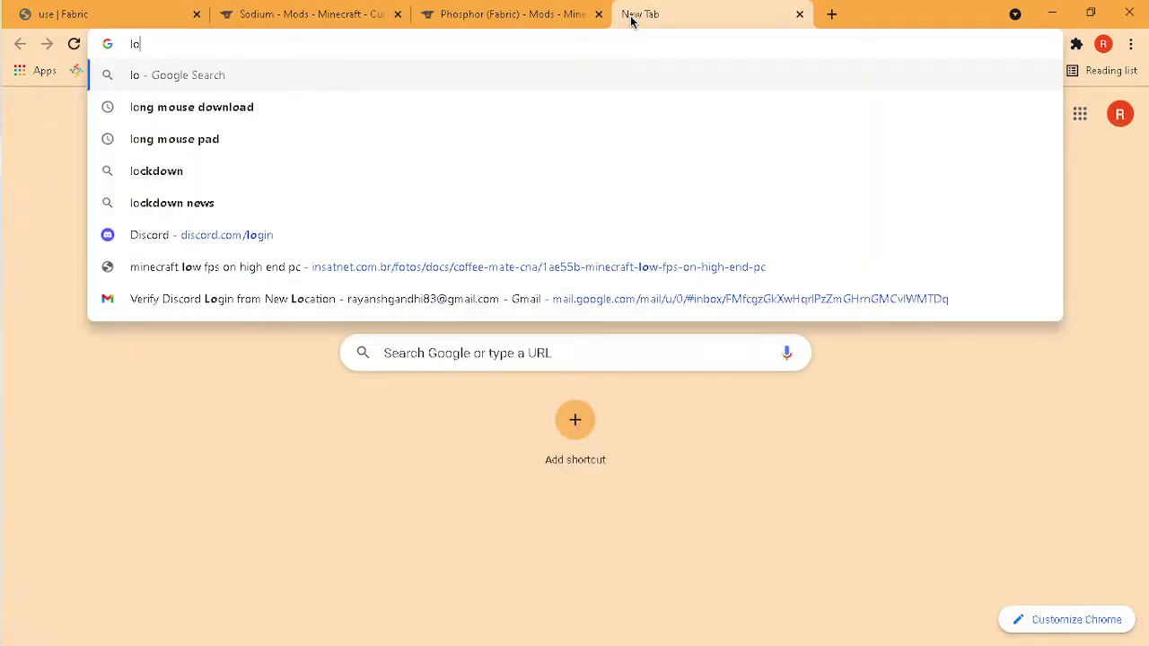
{"action": "key", "text": "BackSpace"}
{"action": "type", "text": "it"}
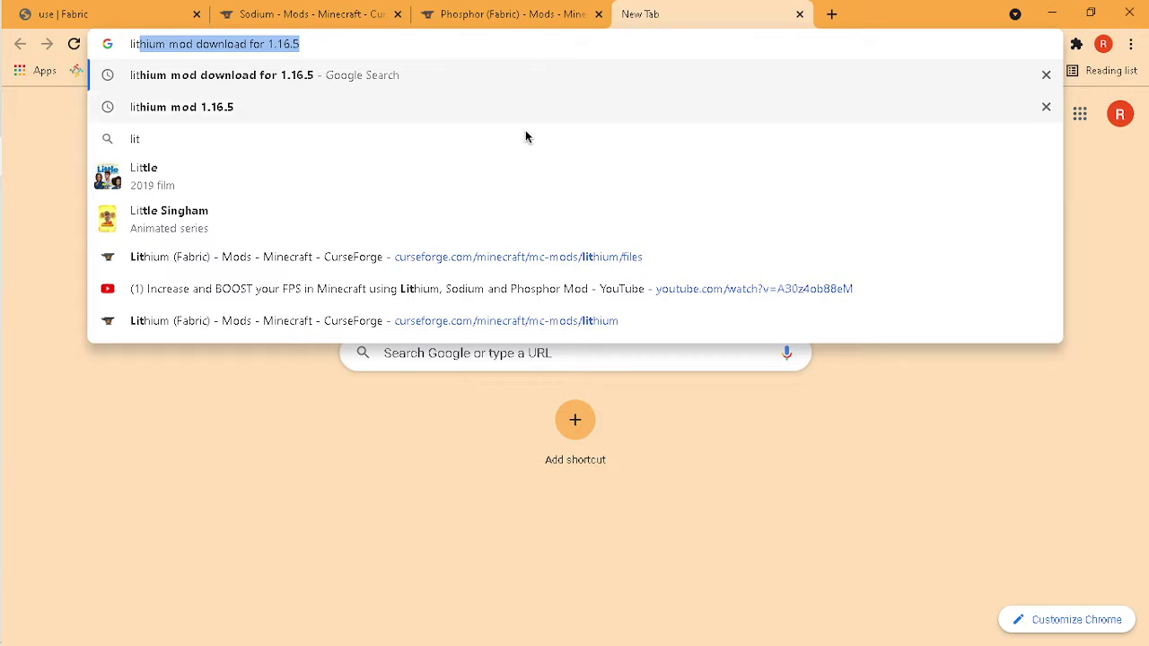
{"action": "left_click", "coordinate": [206, 321]}
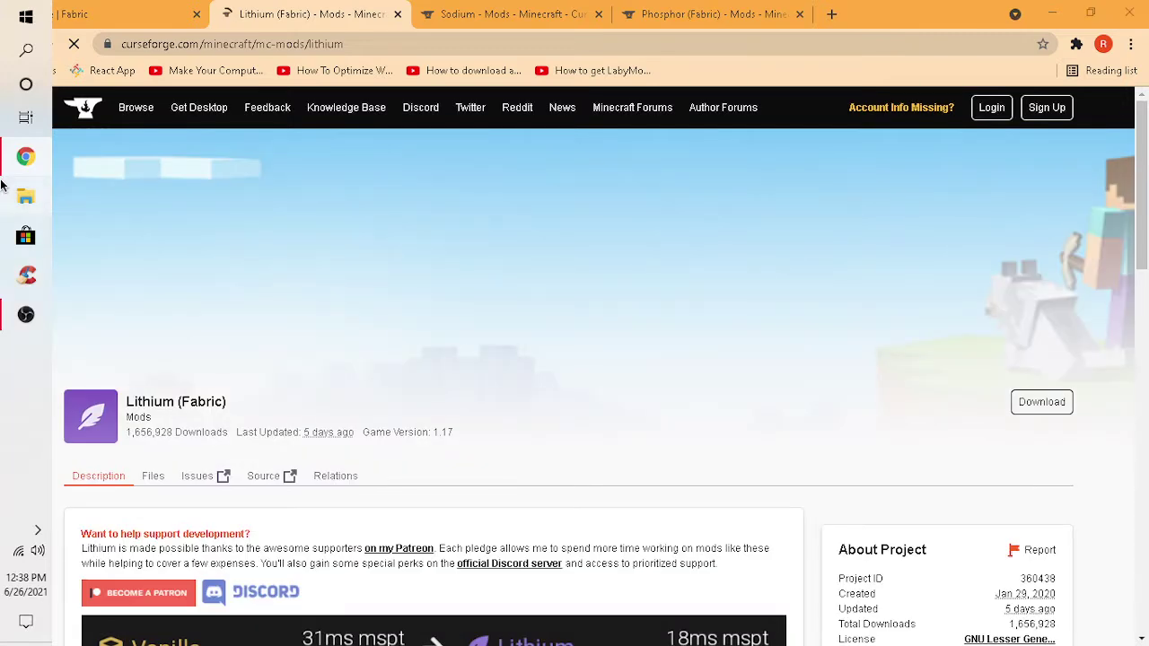
Open File Explorer and go to the .minecraft folder under %appdata% Roaming
{"action": "left_click", "coordinate": [25, 196]}
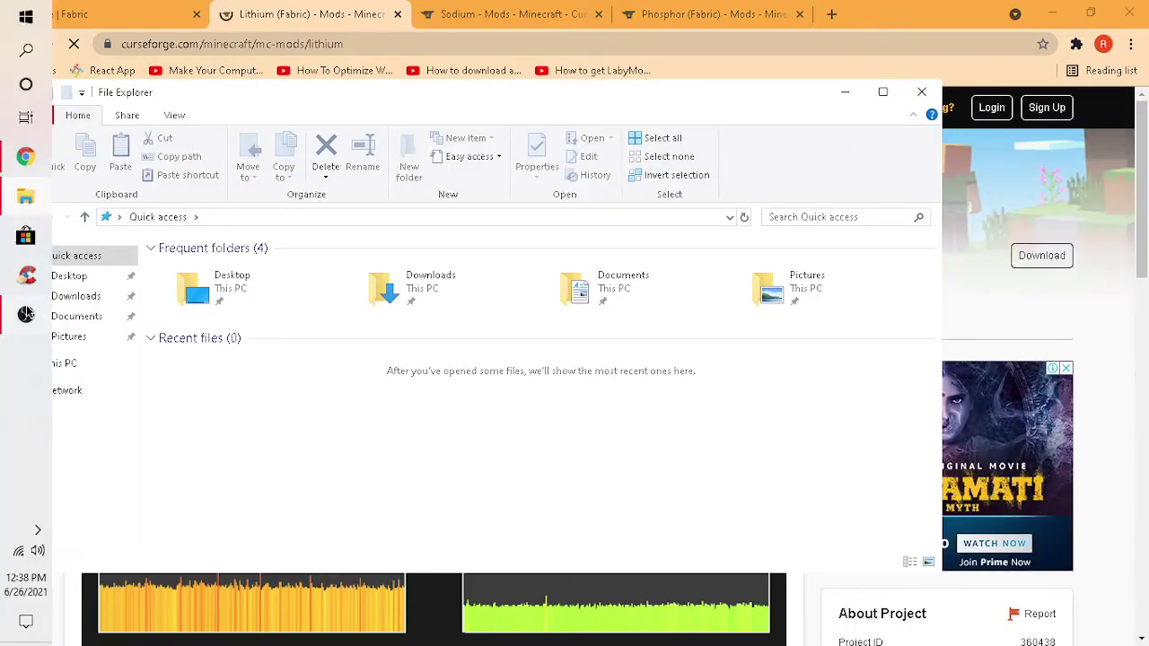
{"action": "left_click", "coordinate": [25, 313]}
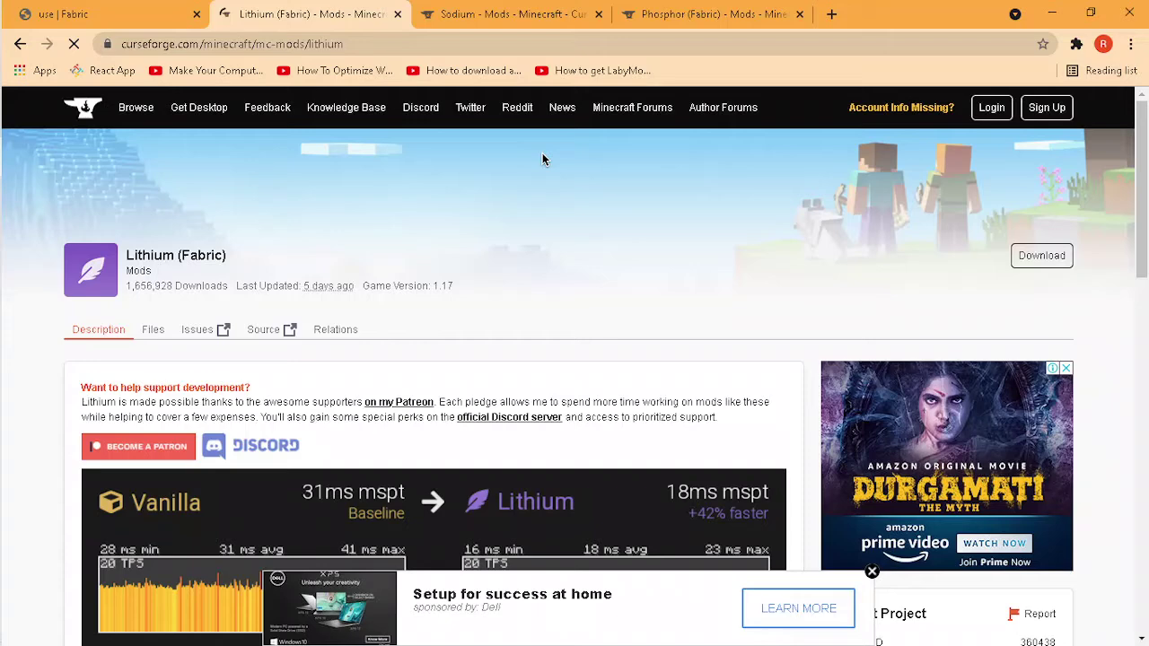
{"action": "left_click", "coordinate": [25, 196]}
{"action": "left_click", "coordinate": [289, 220]}
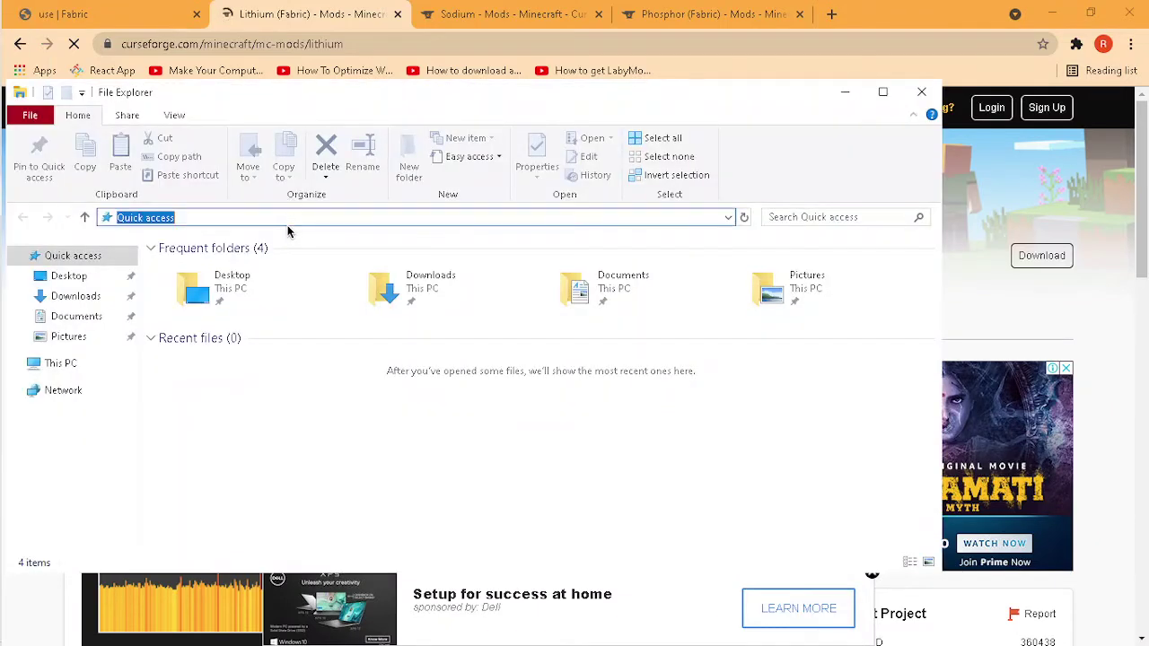
{"action": "left_click", "coordinate": [295, 216]}
{"action": "left_click", "coordinate": [295, 216]}
{"action": "type", "text": "%"}
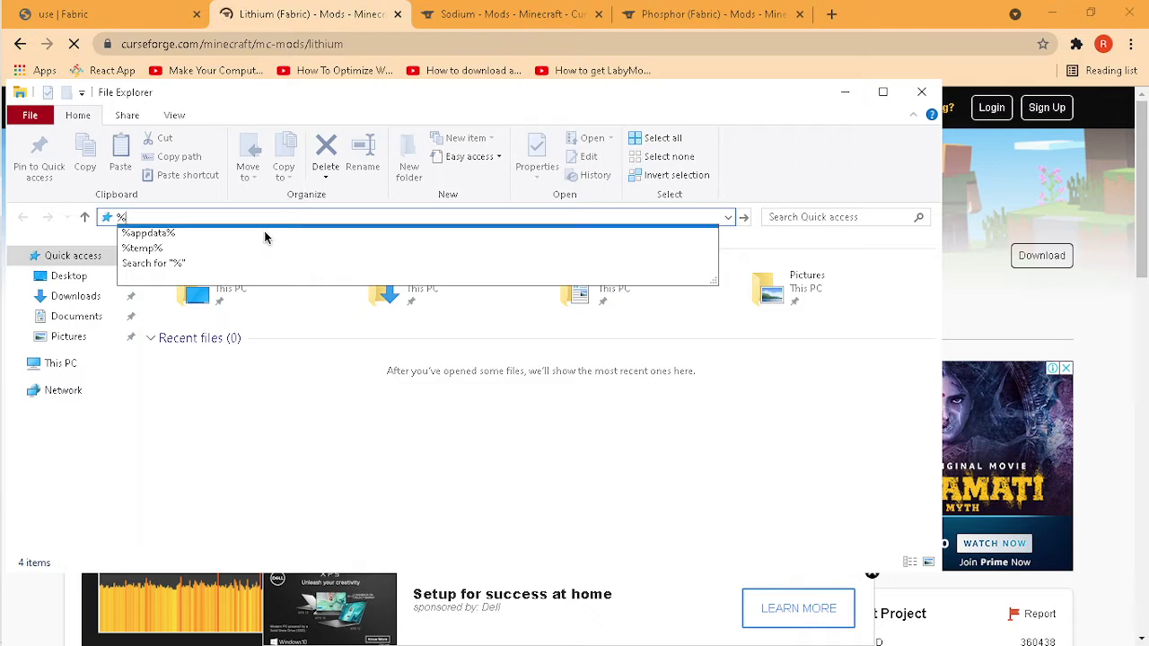
{"action": "left_click", "coordinate": [263, 235]}
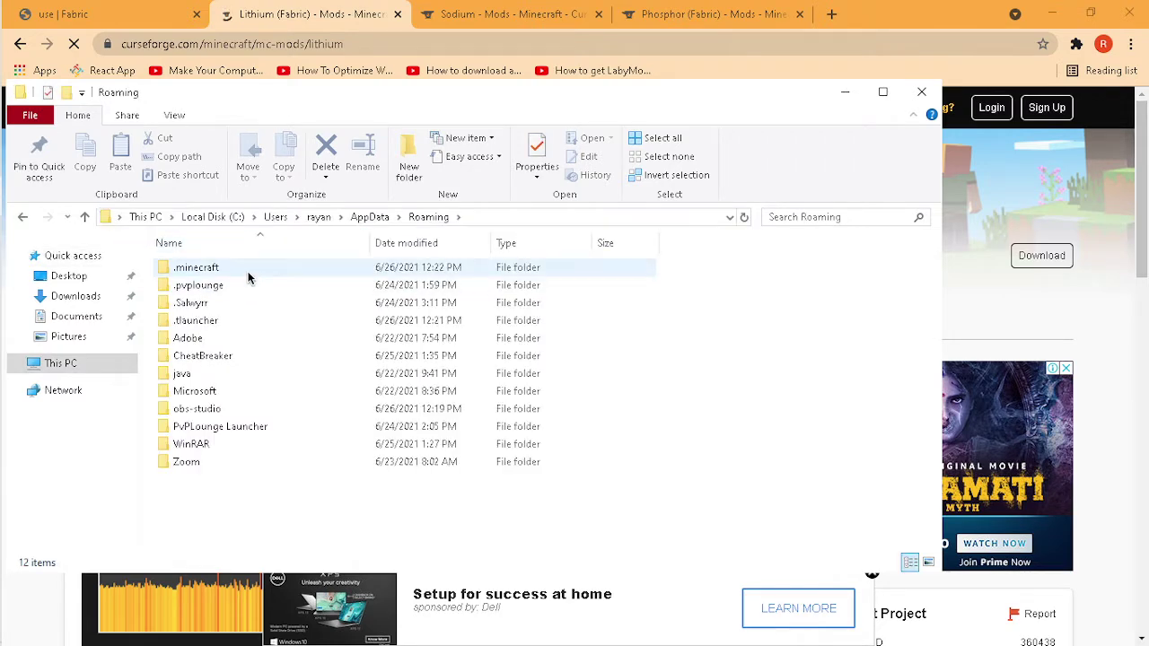
{"action": "double_click", "coordinate": [249, 268]}
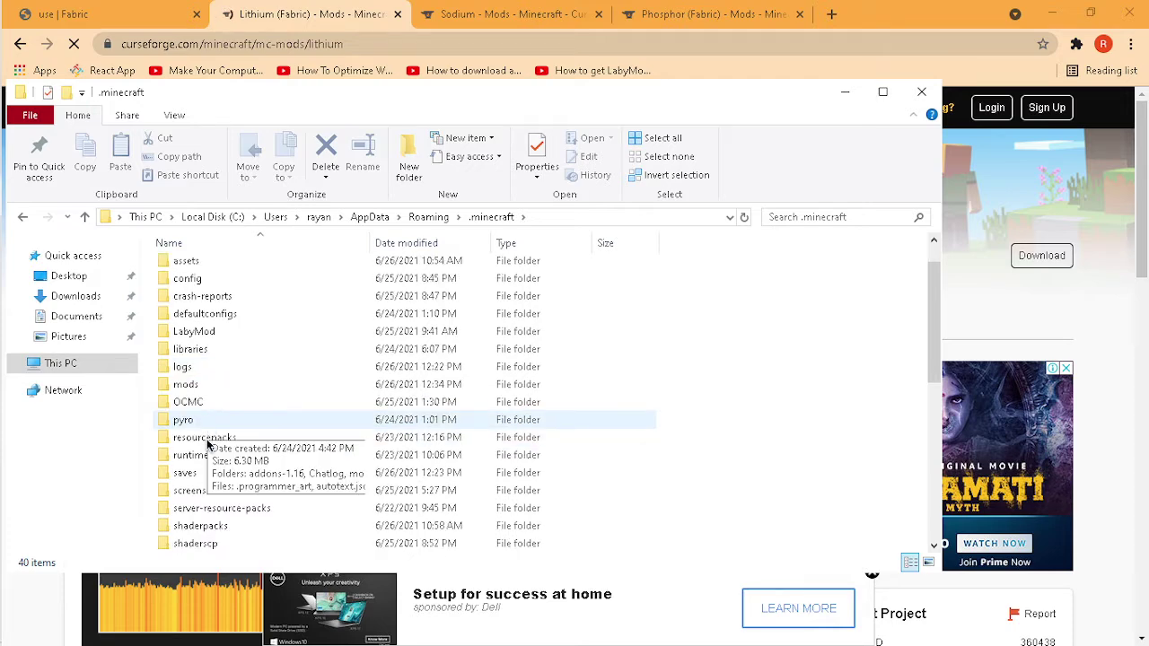
Delete the fabric-loader-0.11.6-1.16.5 folder from .minecraft\versions
{"action": "scroll", "coordinate": [192, 530], "scroll_direction": "down", "scroll_amount": 3}
{"action": "left_click", "coordinate": [200, 491]}
{"action": "double_click", "coordinate": [200, 490]}
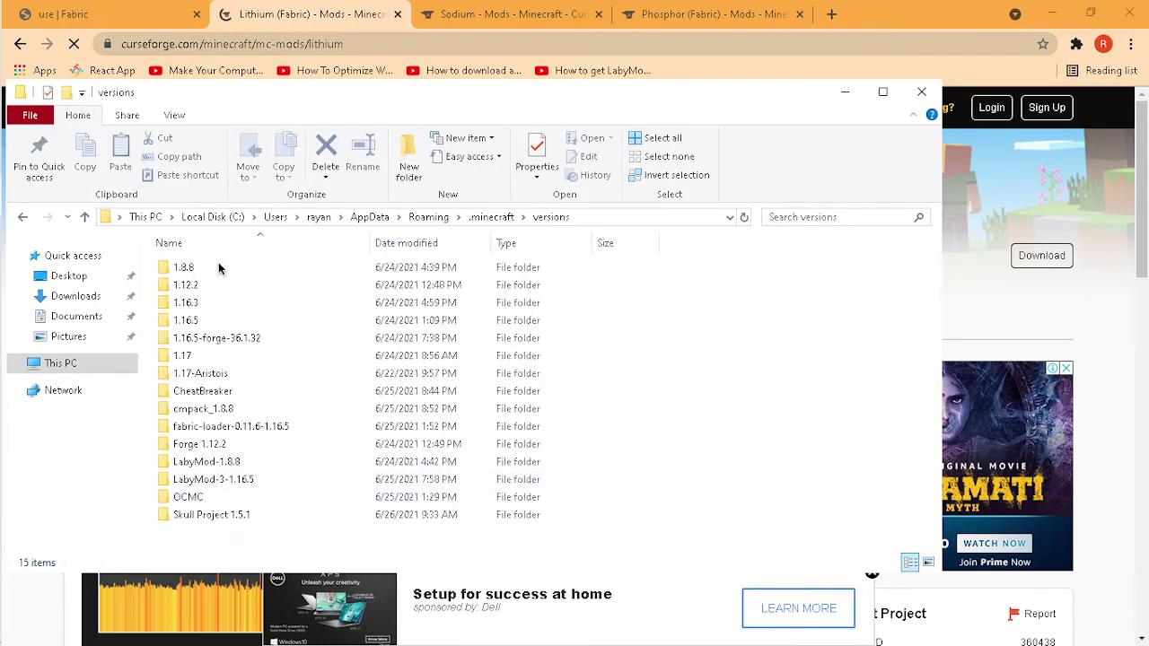
{"action": "left_click", "coordinate": [239, 428]}
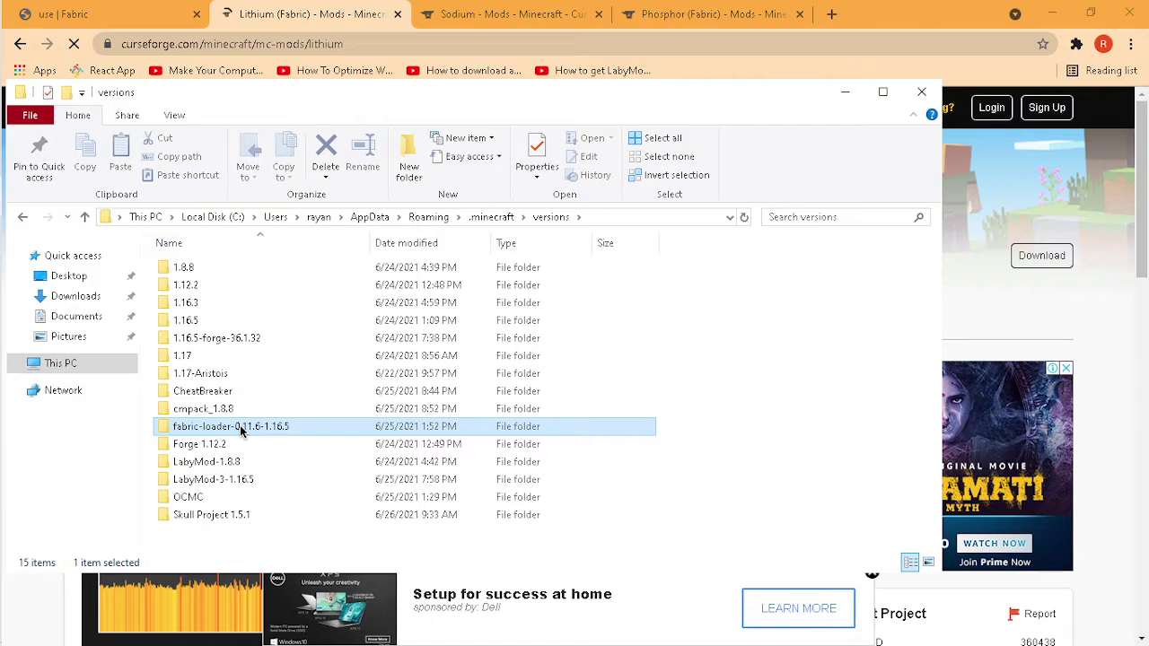
{"action": "key", "text": "Delete"}
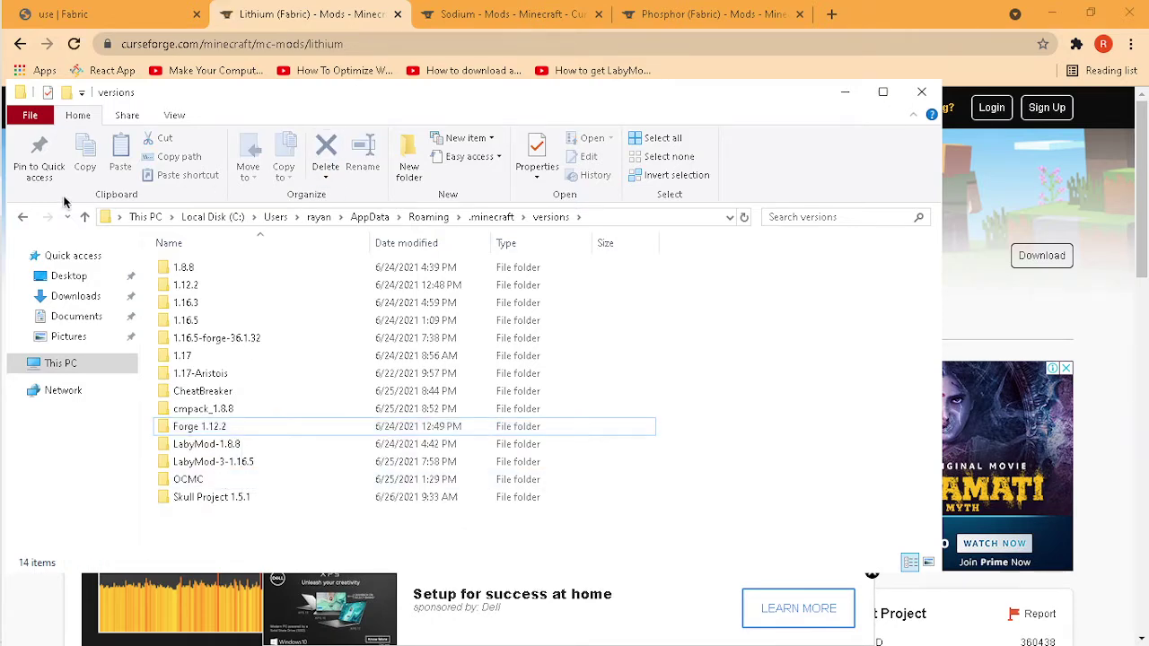
Go back to .minecraft and delete the .fabric folder
{"action": "left_click", "coordinate": [23, 219]}
{"action": "scroll", "coordinate": [282, 285], "scroll_direction": "up", "scroll_amount": 2}
{"action": "left_click", "coordinate": [283, 270]}
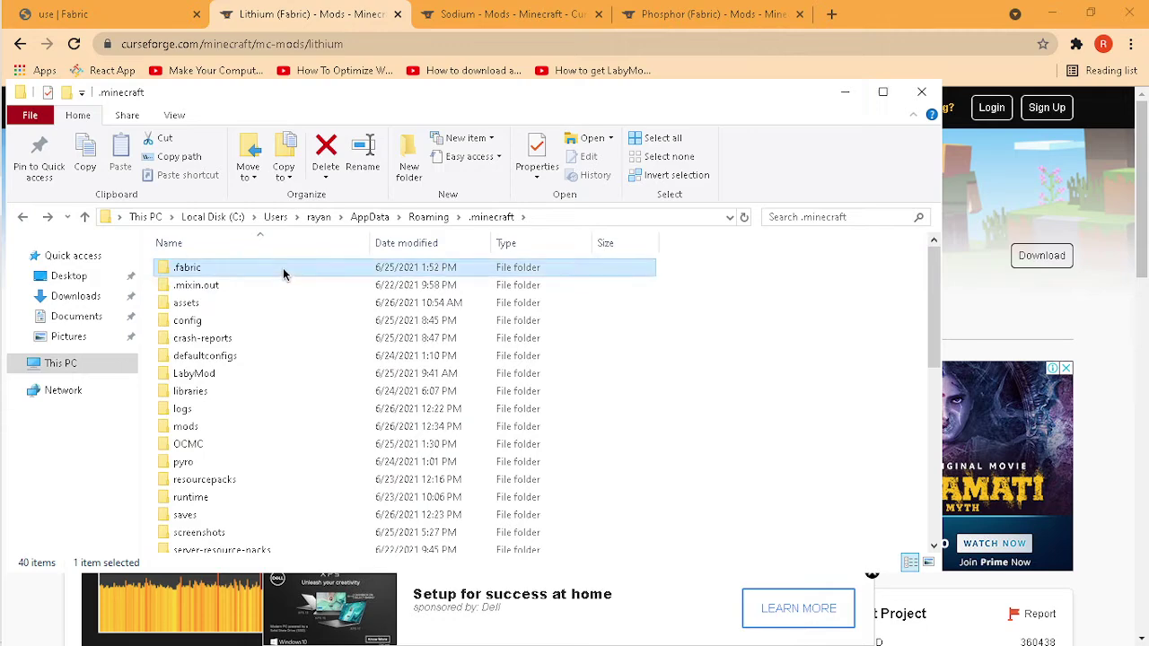
{"action": "key", "text": "Delete"}
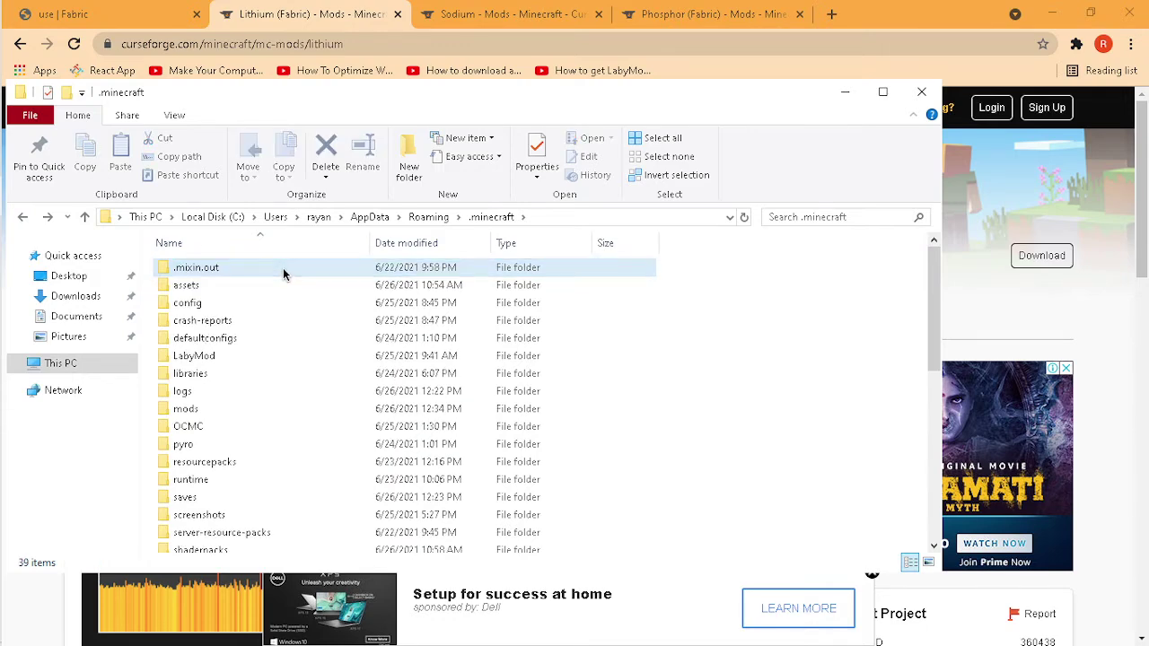
Close Explorer, download the universal JAR Fabric installer and keep the flagged download
{"action": "left_click", "coordinate": [921, 91]}
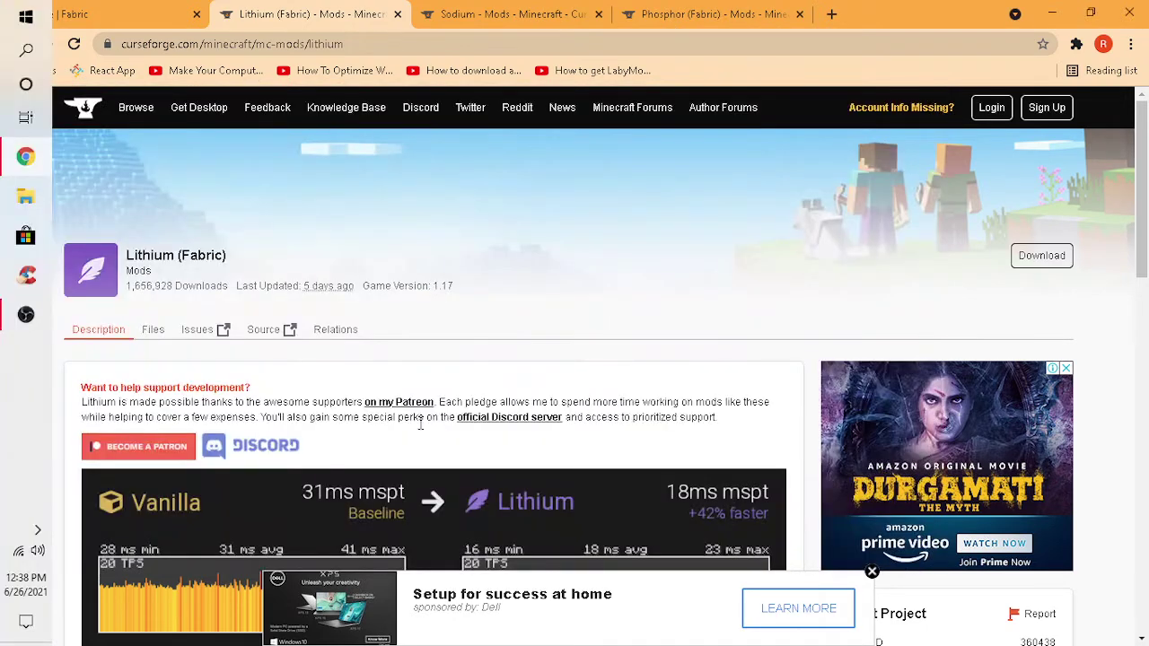
{"action": "left_click", "coordinate": [90, 13]}
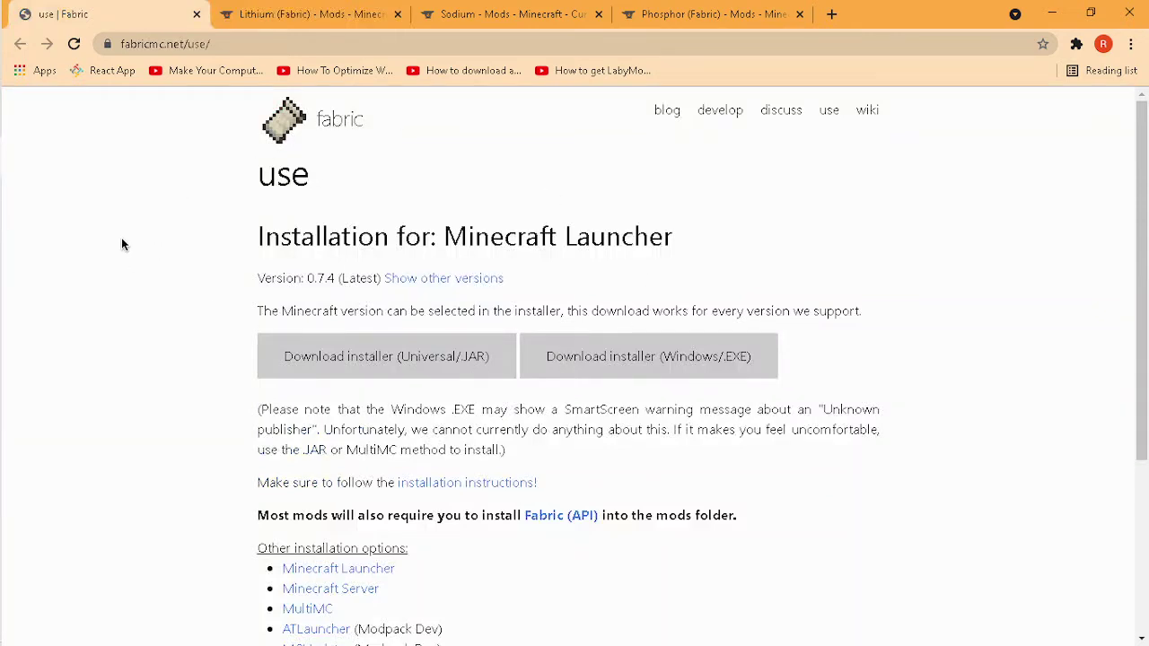
{"action": "left_click_drag", "start_coordinate": [264, 236], "coordinate": [541, 235]}
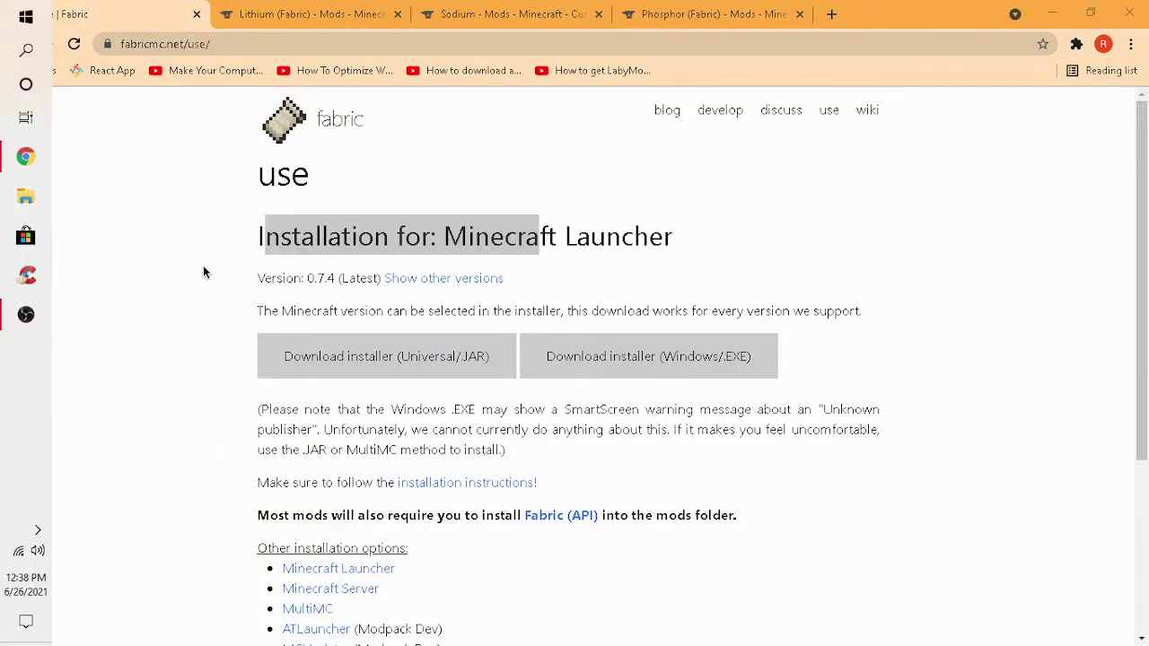
{"action": "left_click", "coordinate": [84, 293]}
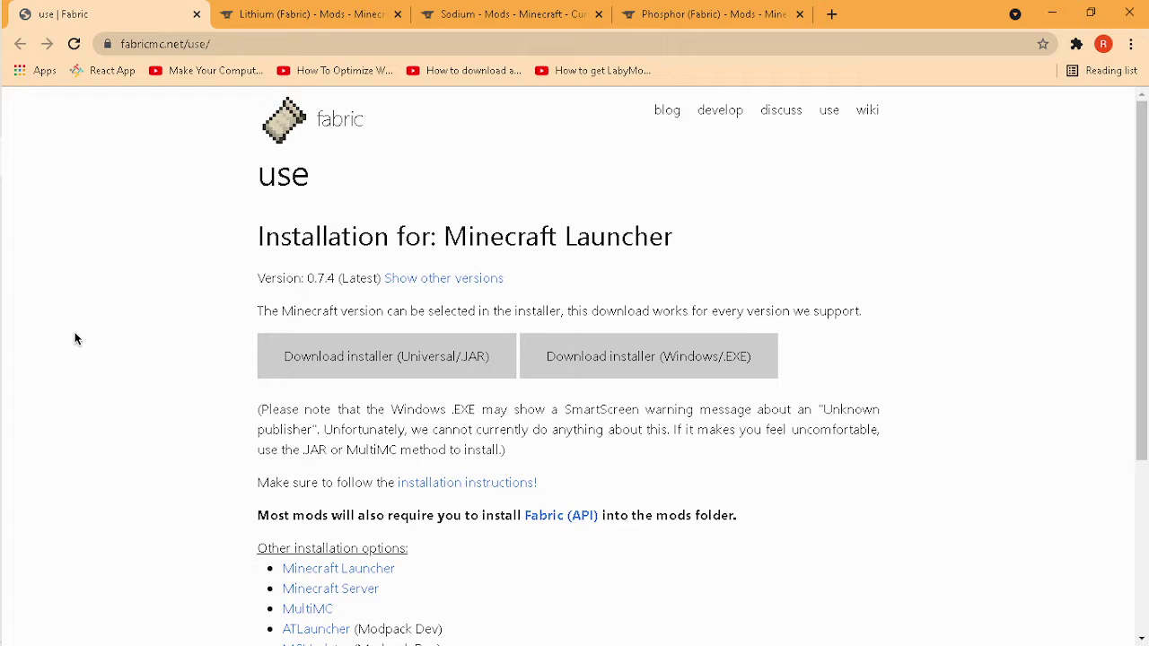
{"action": "left_click", "coordinate": [364, 362]}
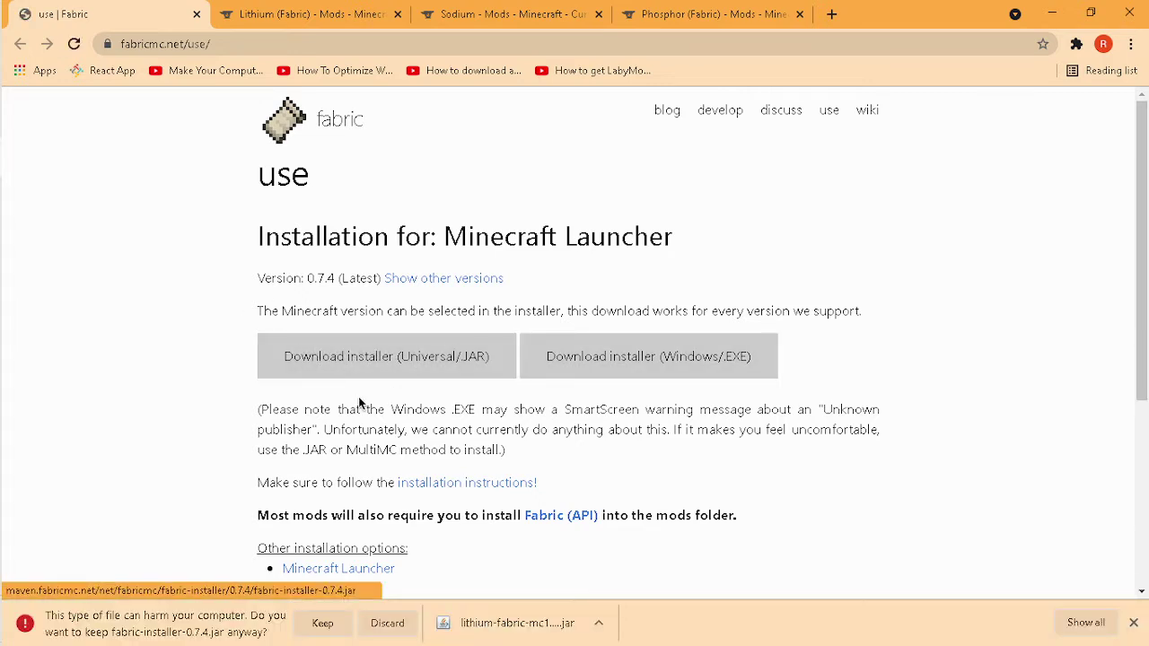
{"action": "left_click", "coordinate": [322, 623]}
Delete the downloaded Lithium jar from its folder and launch fabric-installer-0.7.4.jar
{"action": "left_click", "coordinate": [376, 622]}
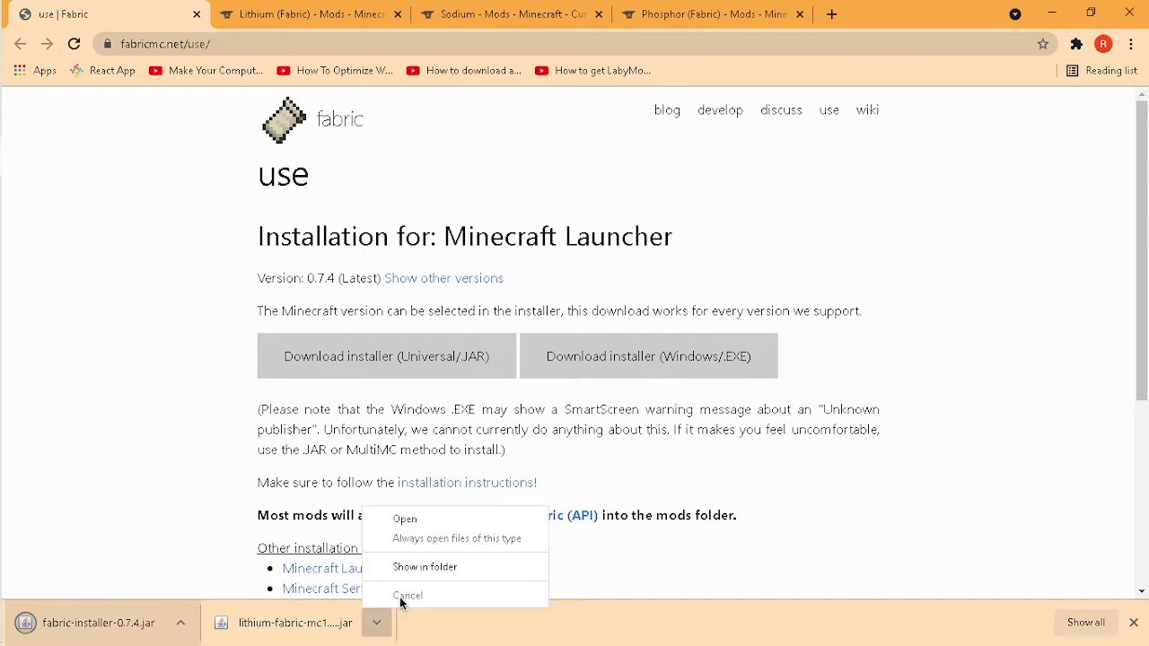
{"action": "left_click", "coordinate": [422, 568]}
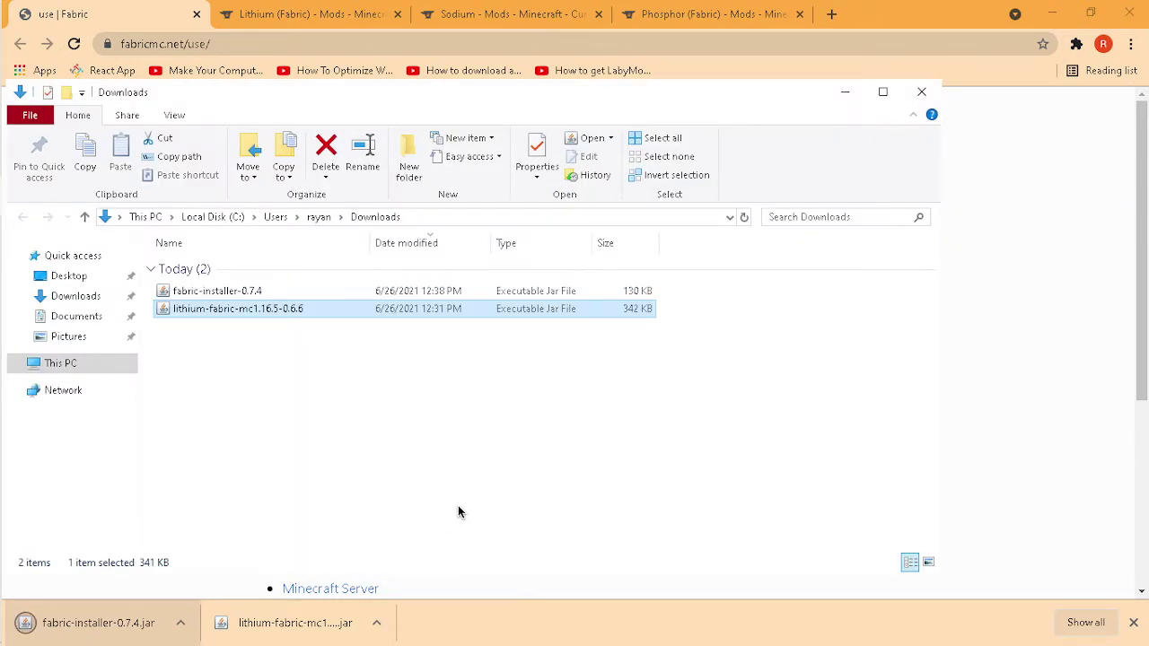
{"action": "key", "text": "Delete"}
{"action": "left_click", "coordinate": [921, 92]}
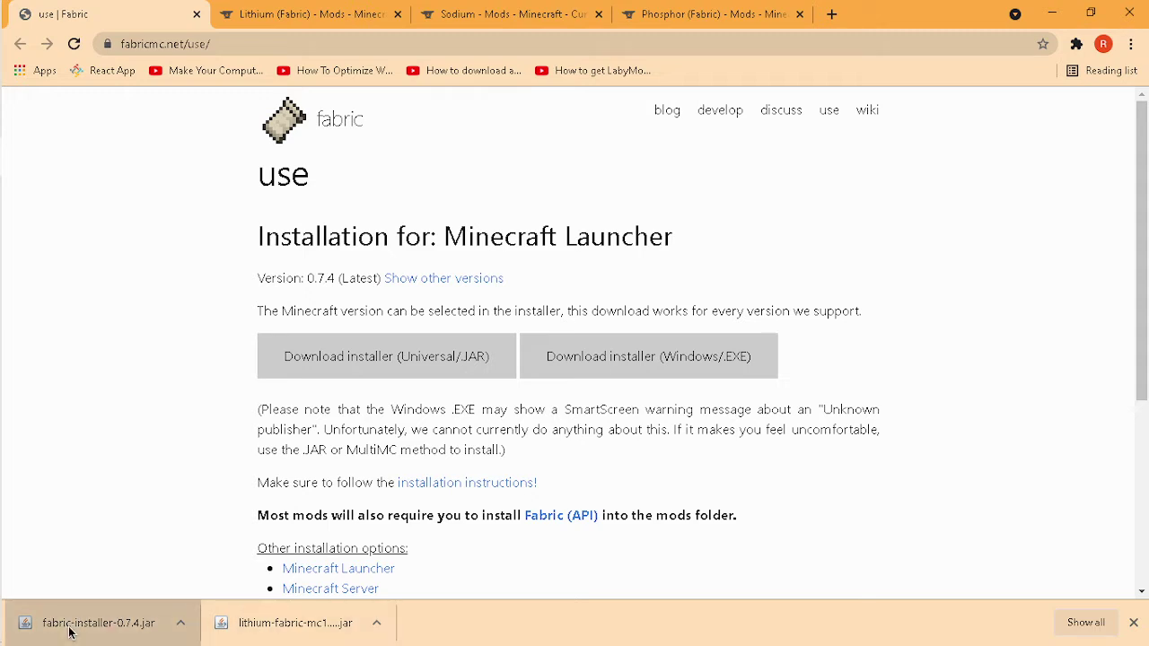
{"action": "left_click", "coordinate": [23, 631]}
Switch OBS's Mic/Aux device to Microphone (2- High Definition Audio Device), then return to Chrome
{"action": "mouse_move", "coordinate": [1, 447]}
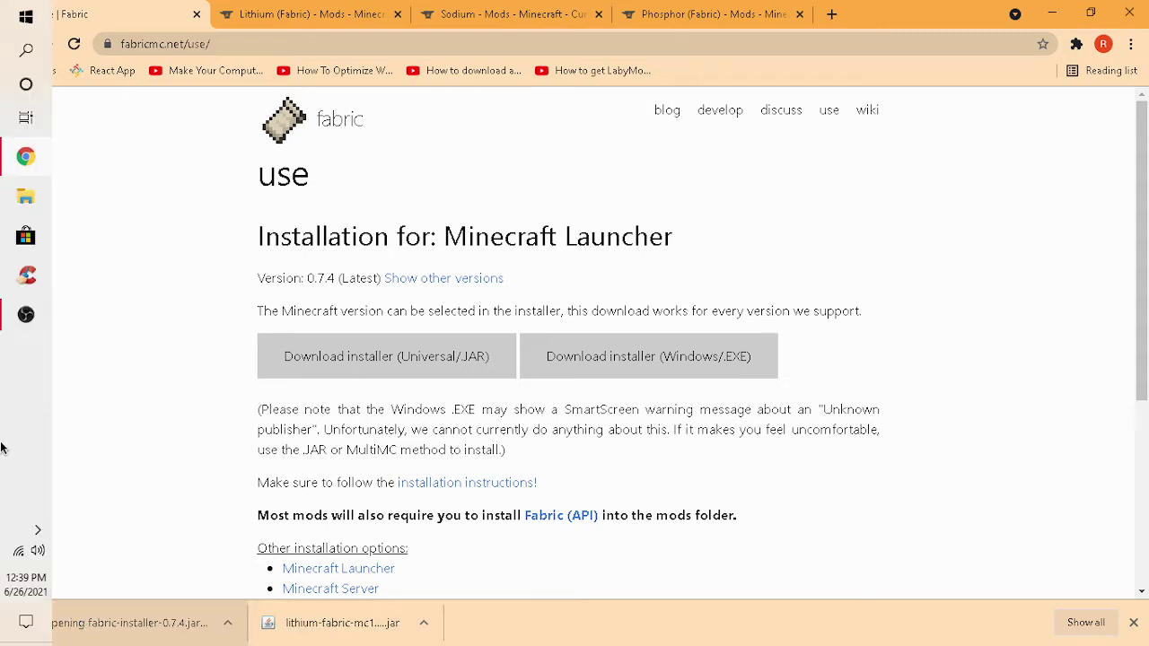
{"action": "left_click", "coordinate": [4, 306]}
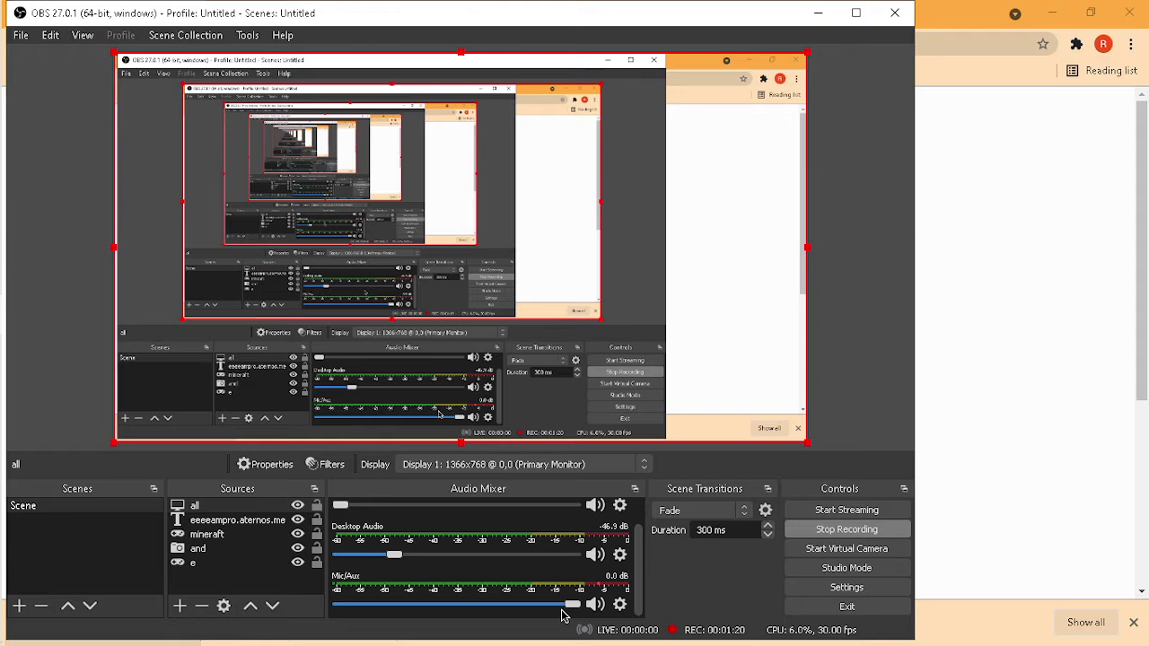
{"action": "left_click", "coordinate": [621, 604]}
{"action": "left_click", "coordinate": [619, 569]}
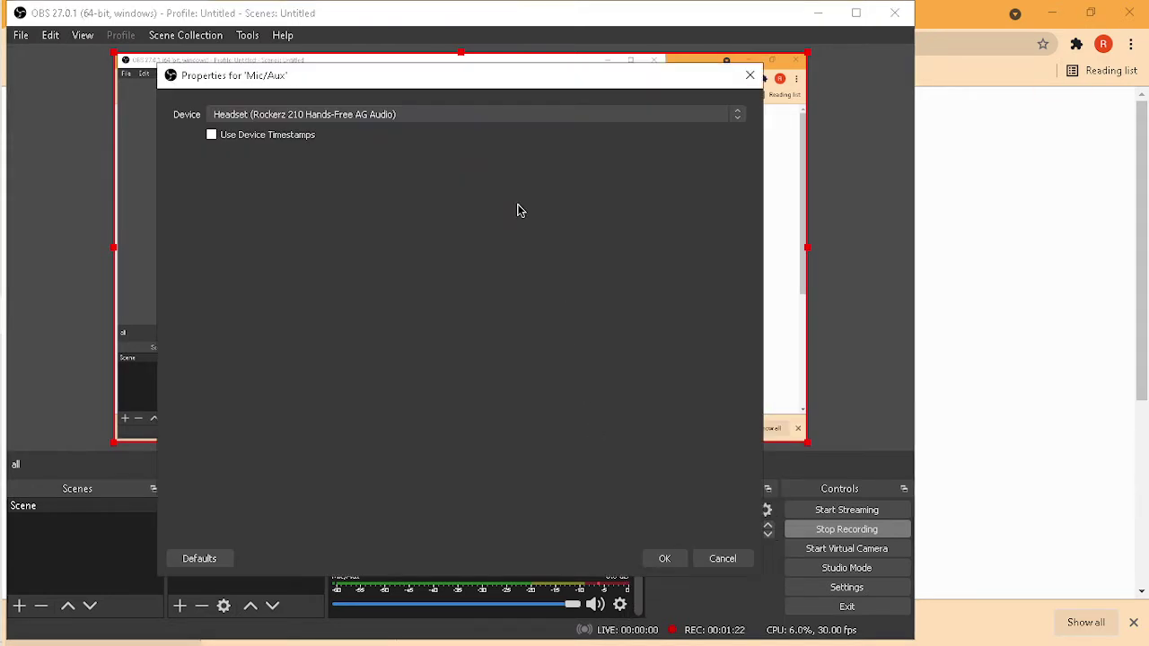
{"action": "left_click", "coordinate": [363, 115]}
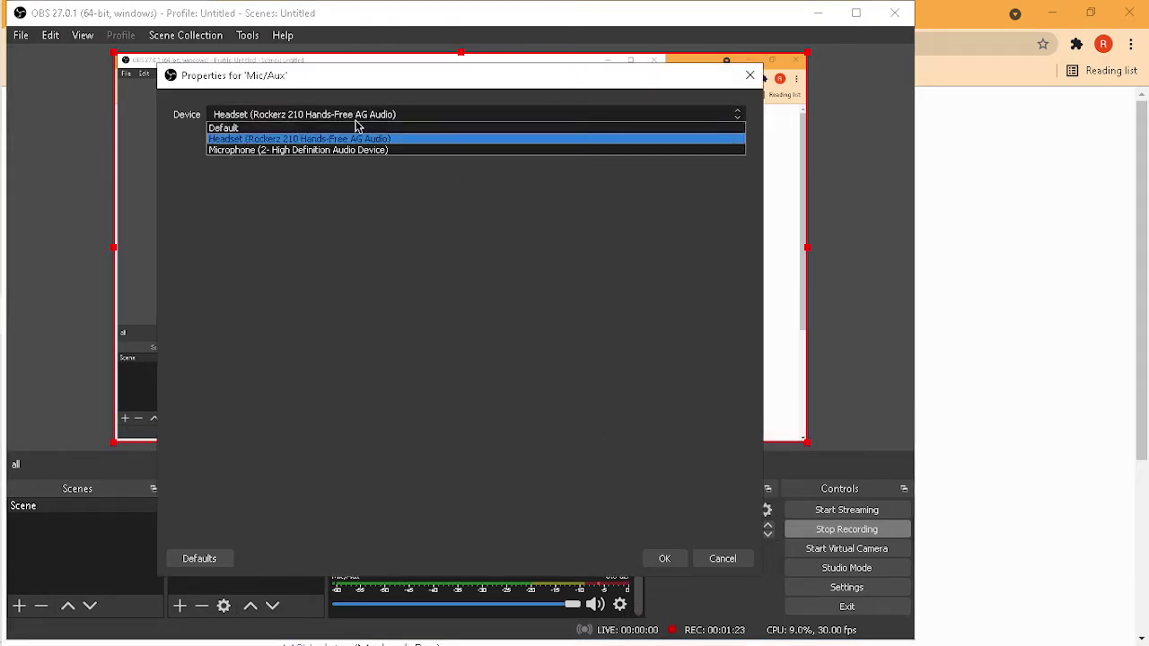
{"action": "left_click", "coordinate": [305, 150]}
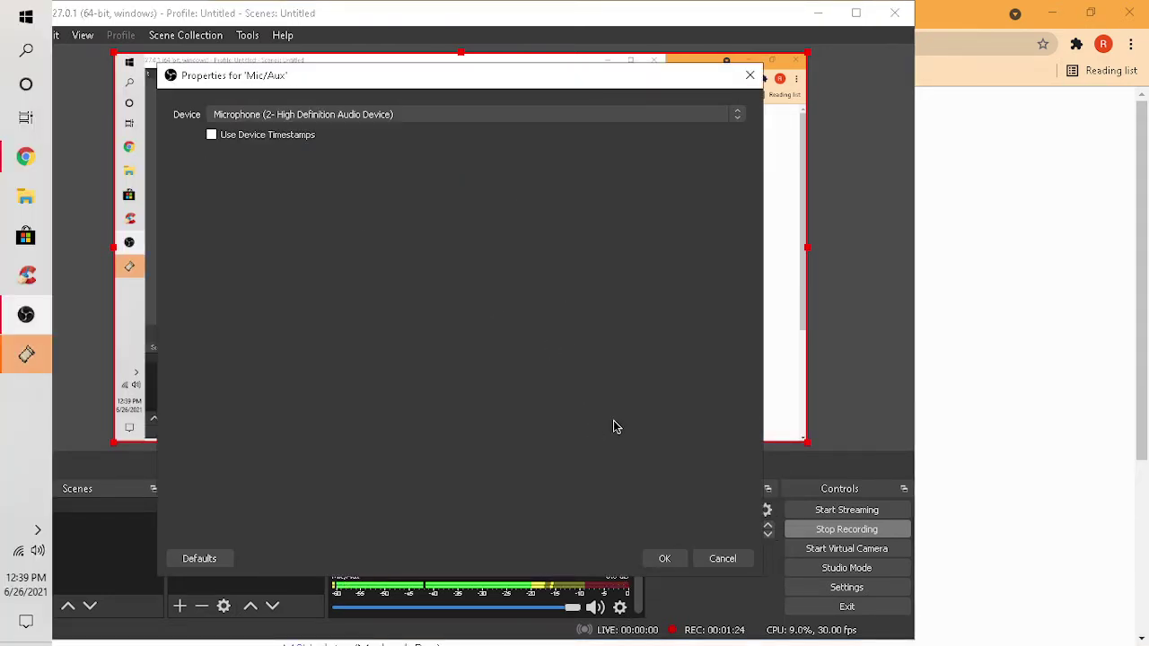
{"action": "left_click", "coordinate": [666, 559]}
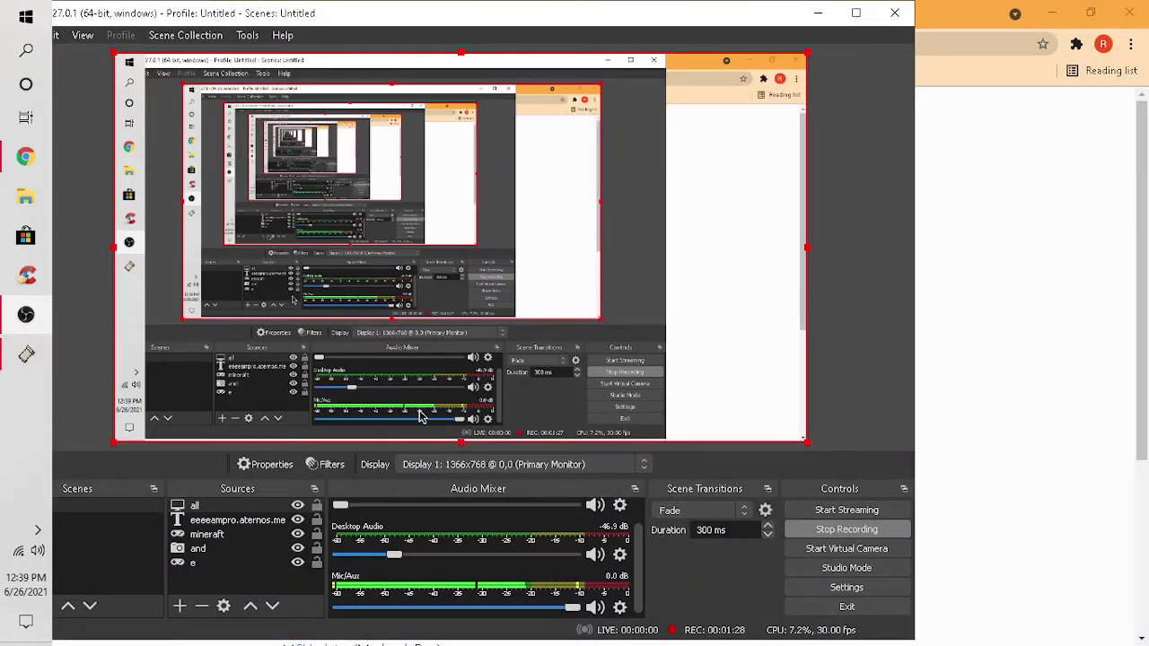
{"action": "left_click", "coordinate": [959, 333]}
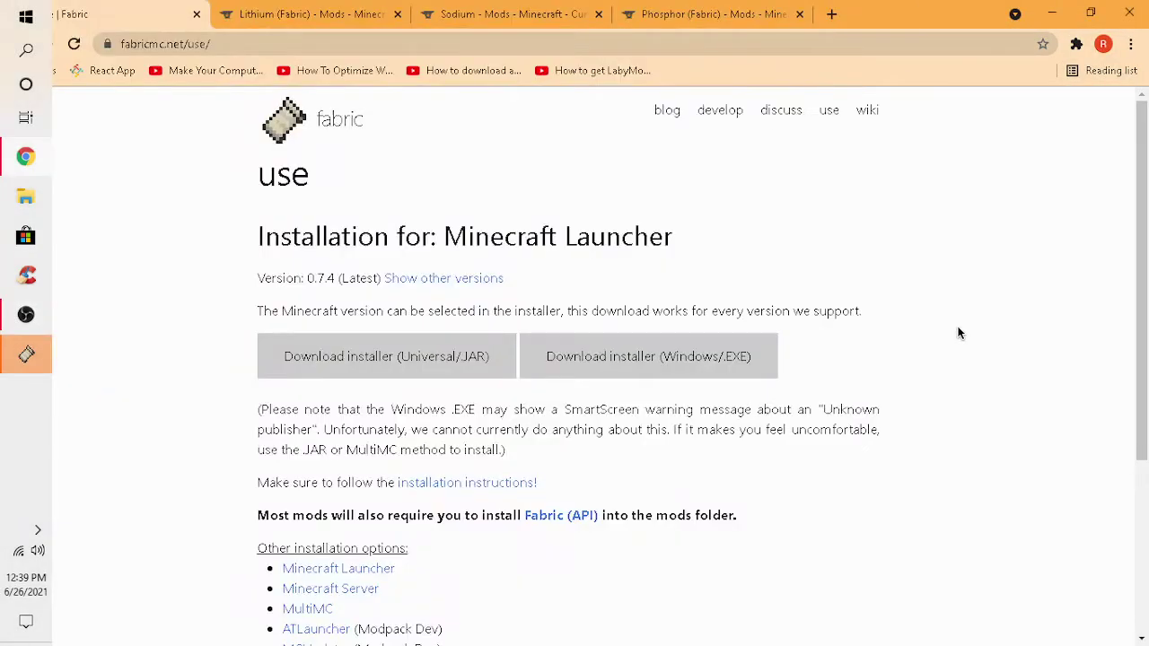
Install Fabric Loader 0.11.6 for Minecraft 1.16.5, dismiss the success message, and close the installer
{"action": "left_click", "coordinate": [7, 370]}
{"action": "left_click", "coordinate": [575, 280]}
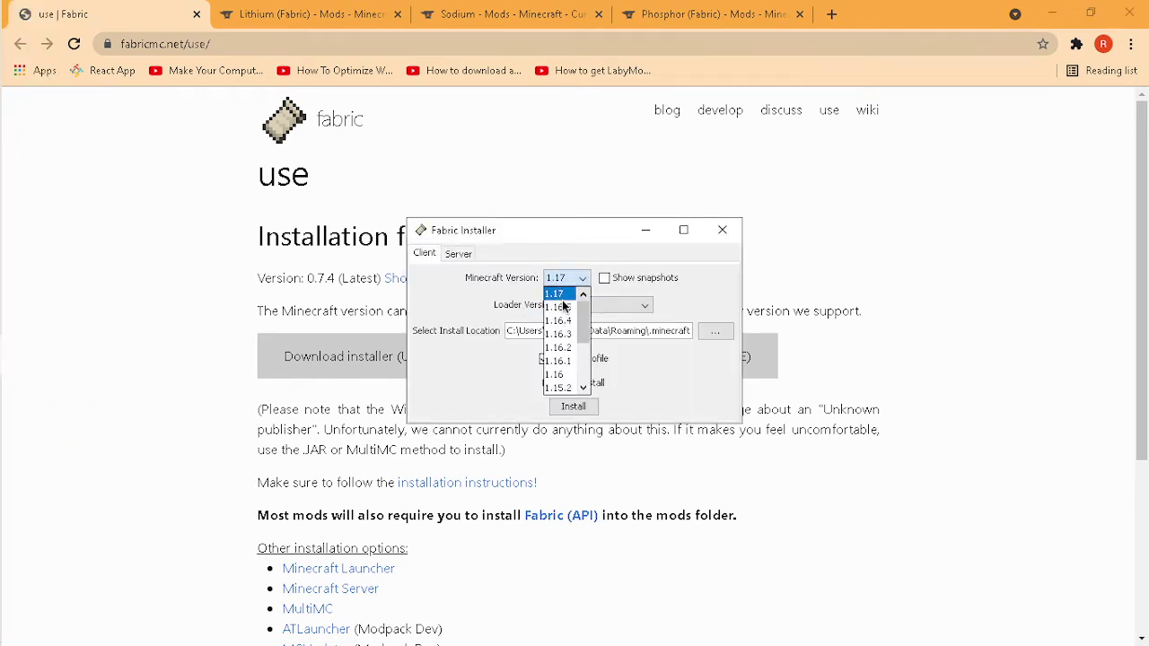
{"action": "left_click", "coordinate": [549, 307]}
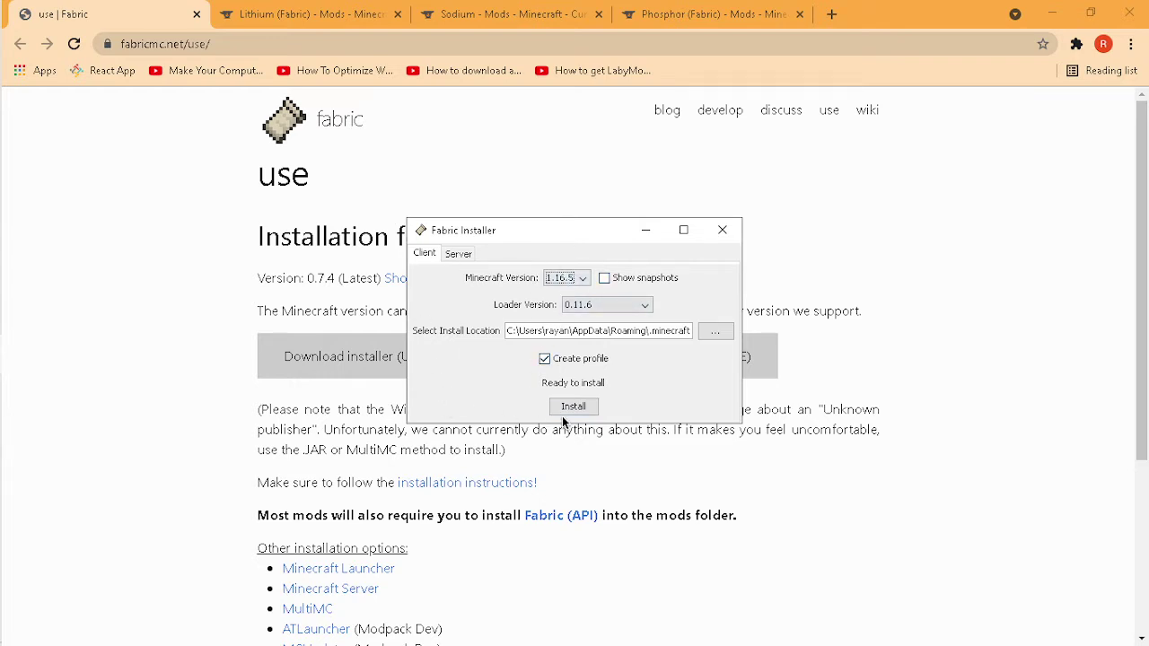
{"action": "left_click", "coordinate": [566, 411]}
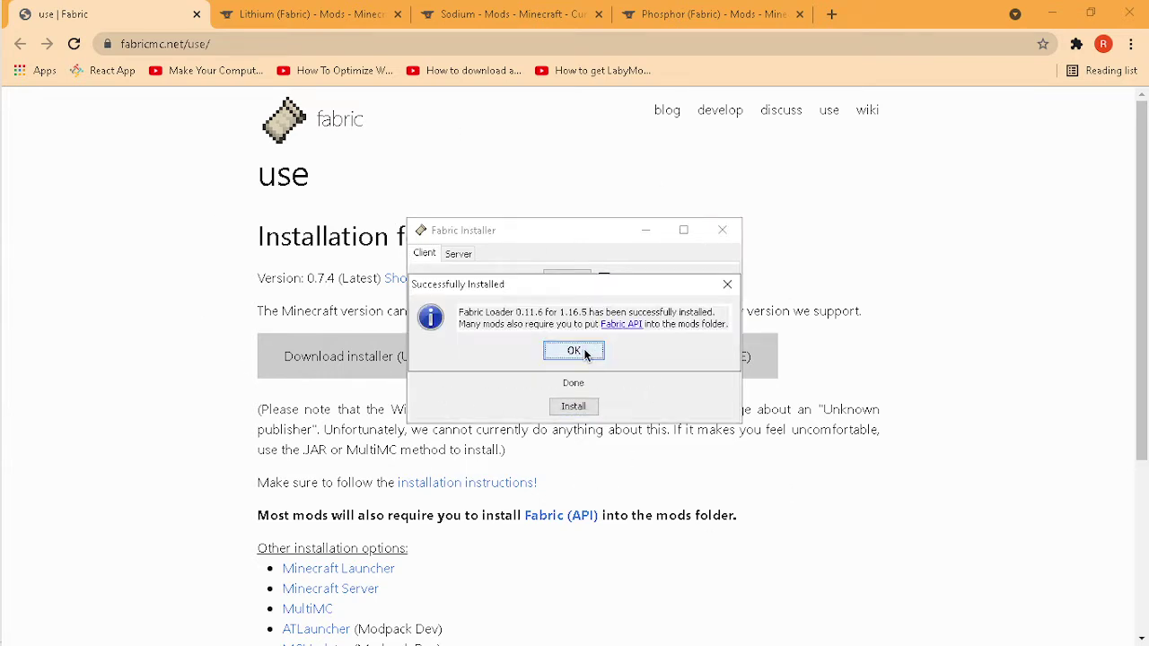
{"action": "left_click", "coordinate": [575, 351]}
{"action": "left_click", "coordinate": [722, 230]}
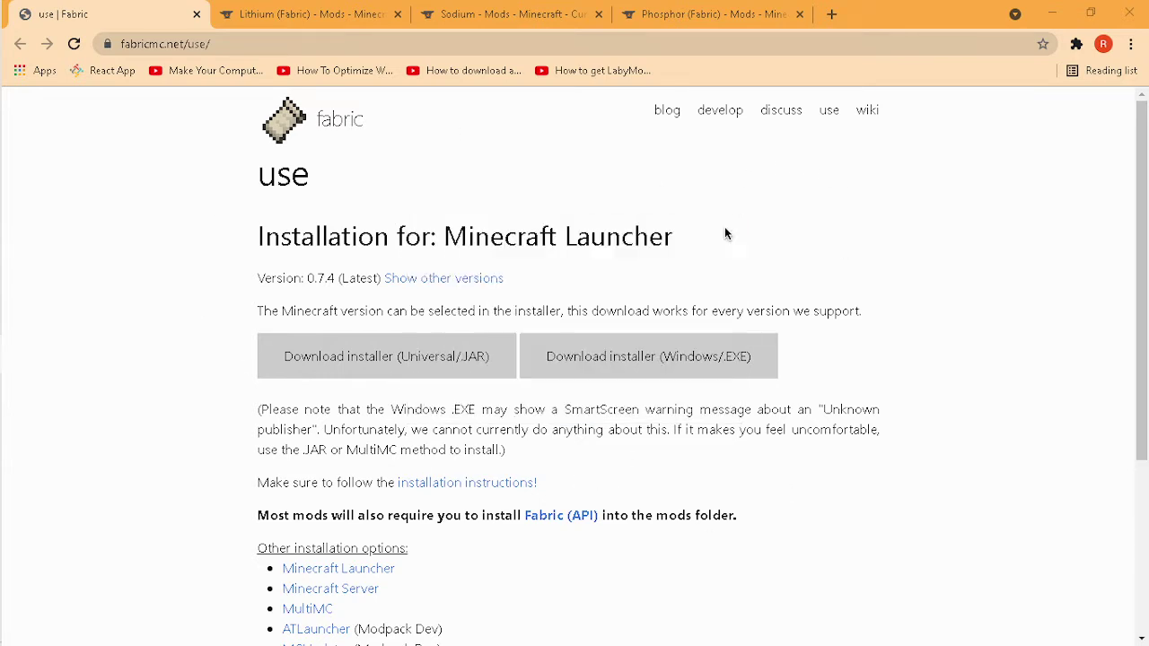
Close the Fabric download tab and scroll through the Lithium (Fabric) mod page
{"action": "left_click", "coordinate": [196, 14]}
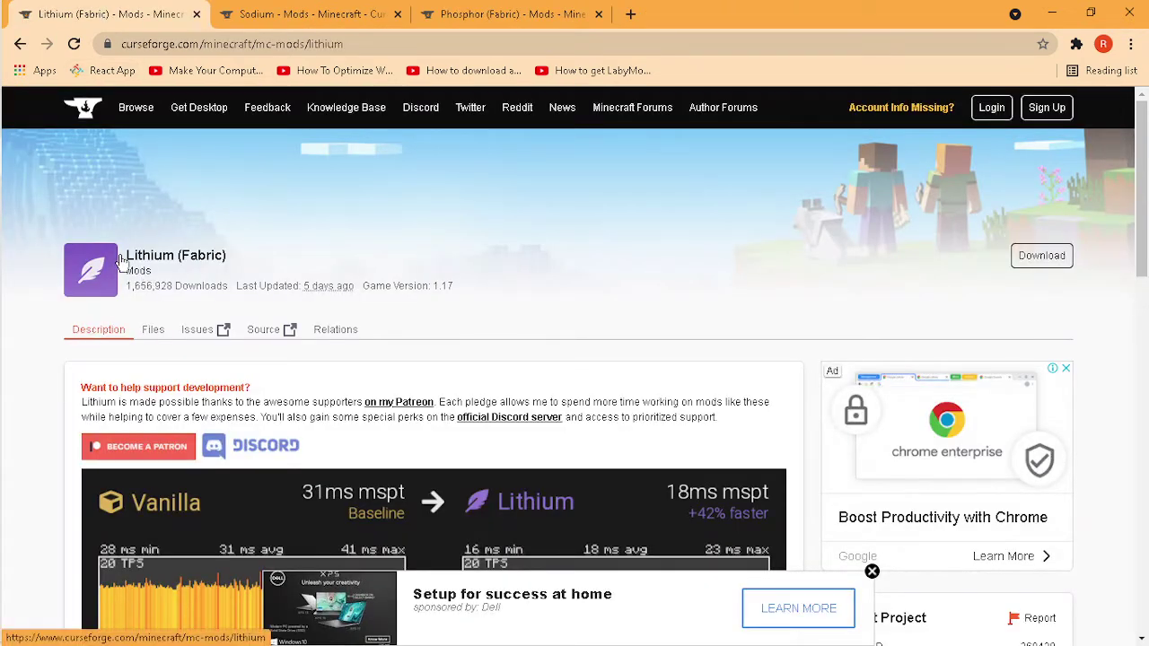
{"action": "left_click_drag", "start_coordinate": [127, 255], "coordinate": [242, 253]}
{"action": "left_click", "coordinate": [214, 251]}
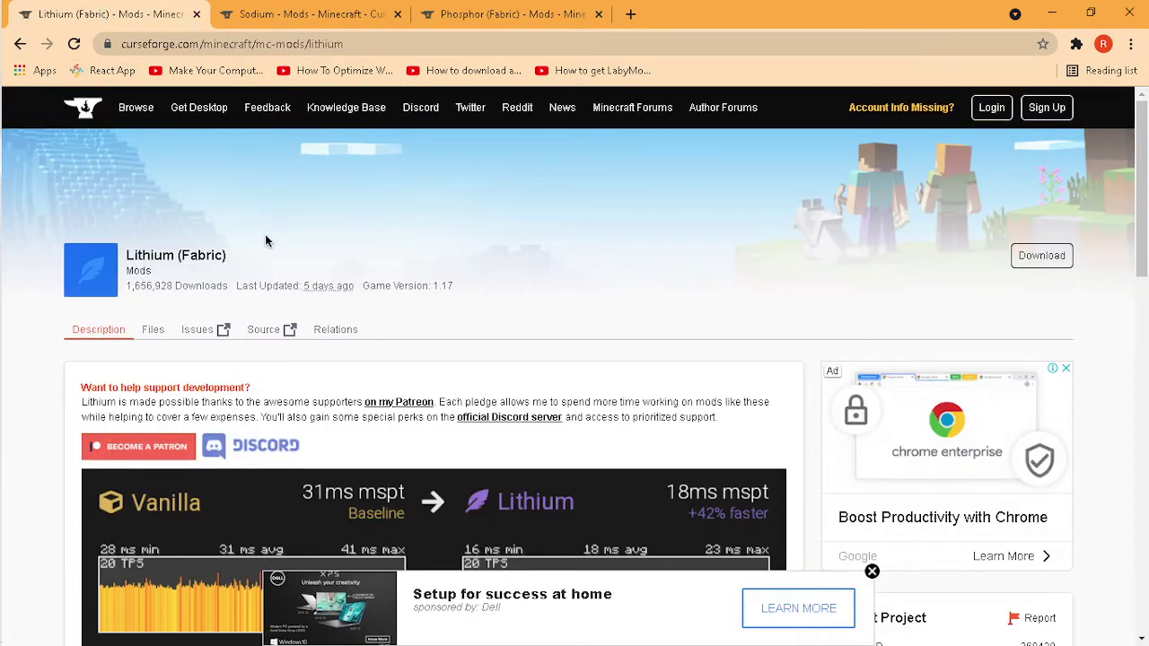
{"action": "scroll", "coordinate": [238, 407], "scroll_direction": "down", "scroll_amount": 8}
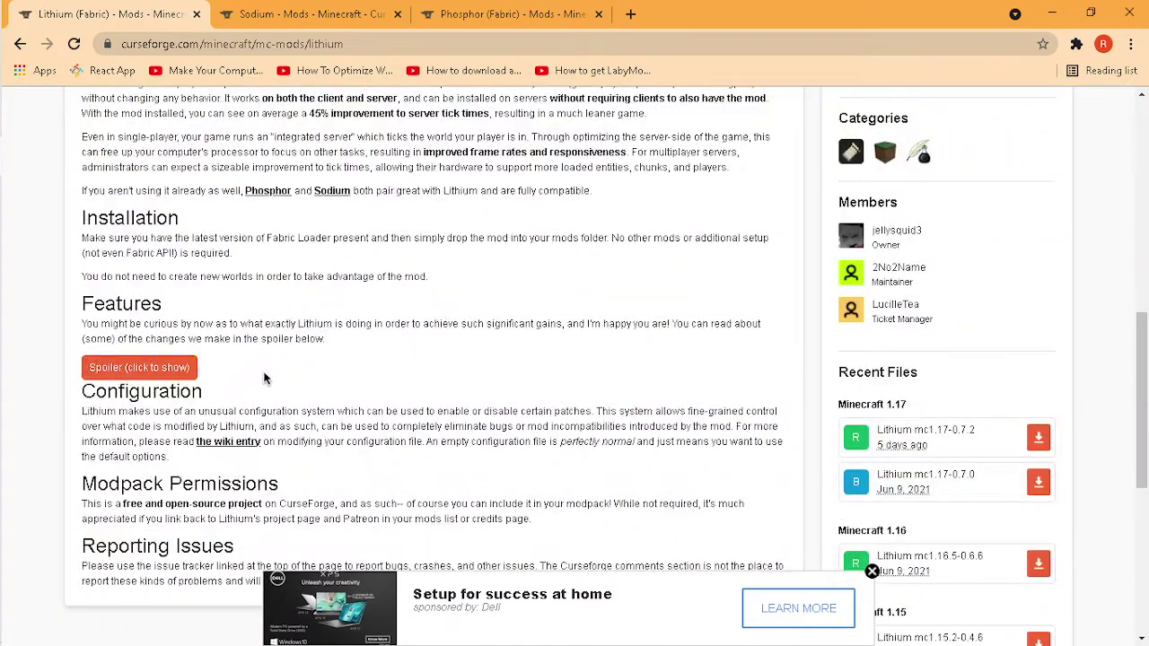
{"action": "scroll", "coordinate": [264, 378], "scroll_direction": "down", "scroll_amount": 4}
{"action": "scroll", "coordinate": [147, 300], "scroll_direction": "up", "scroll_amount": 6}
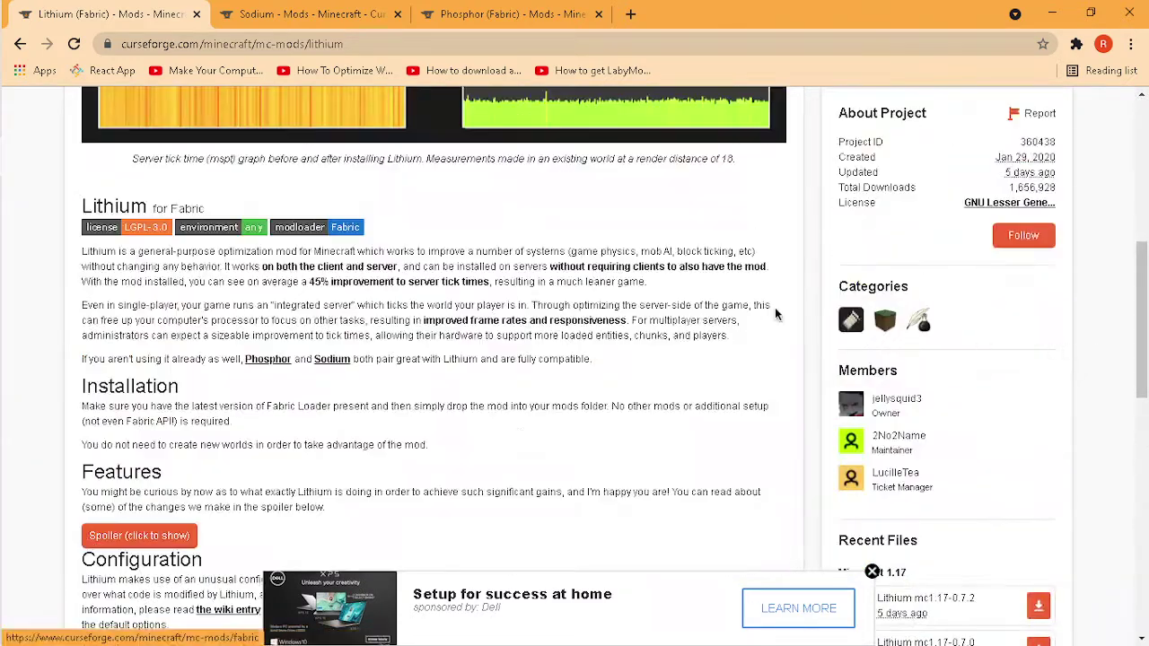
{"action": "scroll", "coordinate": [777, 314], "scroll_direction": "up", "scroll_amount": 5}
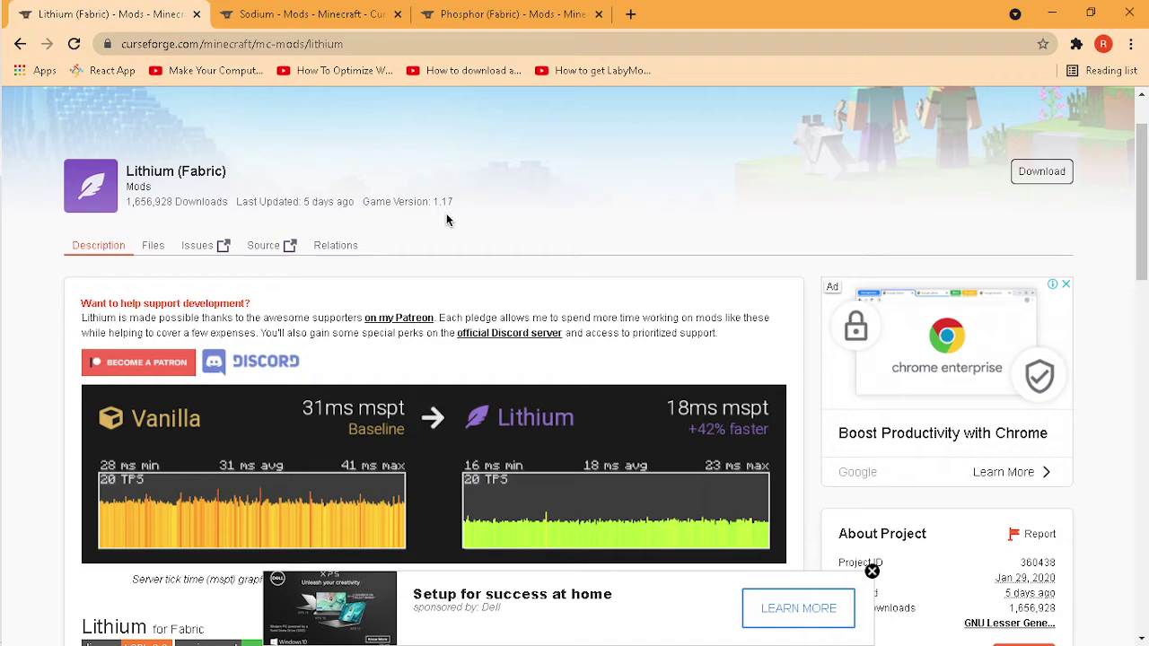
{"action": "scroll", "coordinate": [456, 201], "scroll_direction": "down", "scroll_amount": 10}
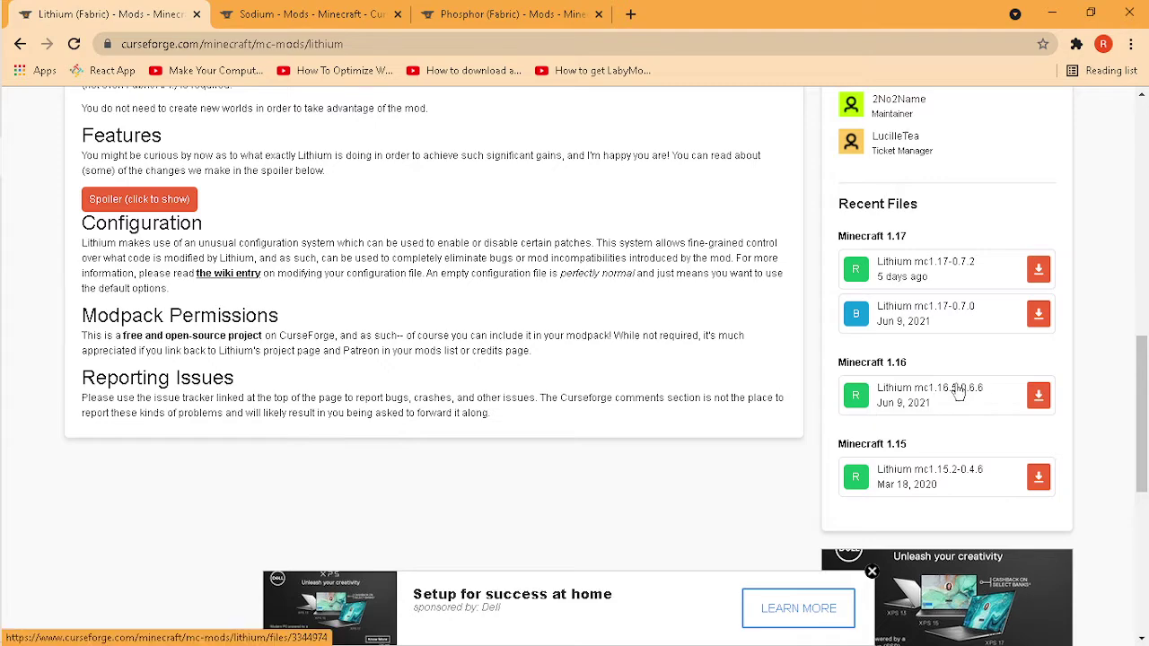
{"action": "scroll", "coordinate": [907, 310], "scroll_direction": "up", "scroll_amount": 10}
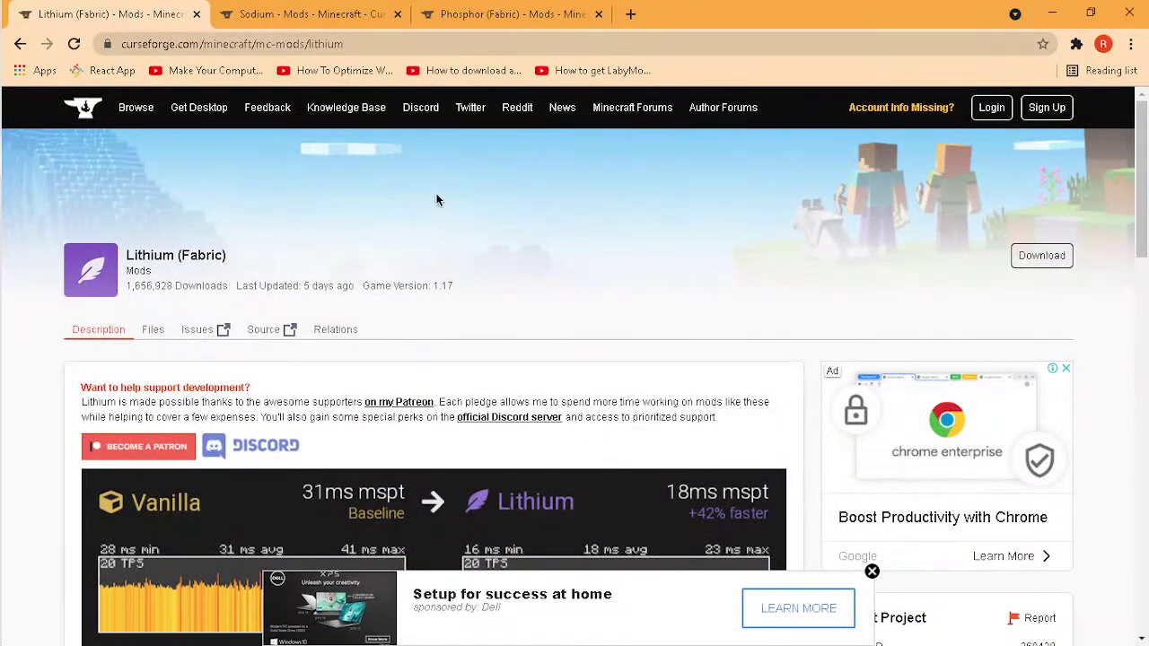
View the Sodium and Phosphor (Fabric) pages, then return to Lithium (Fabric)
{"action": "left_click", "coordinate": [310, 14]}
{"action": "scroll", "coordinate": [571, 147], "scroll_direction": "down", "scroll_amount": 8}
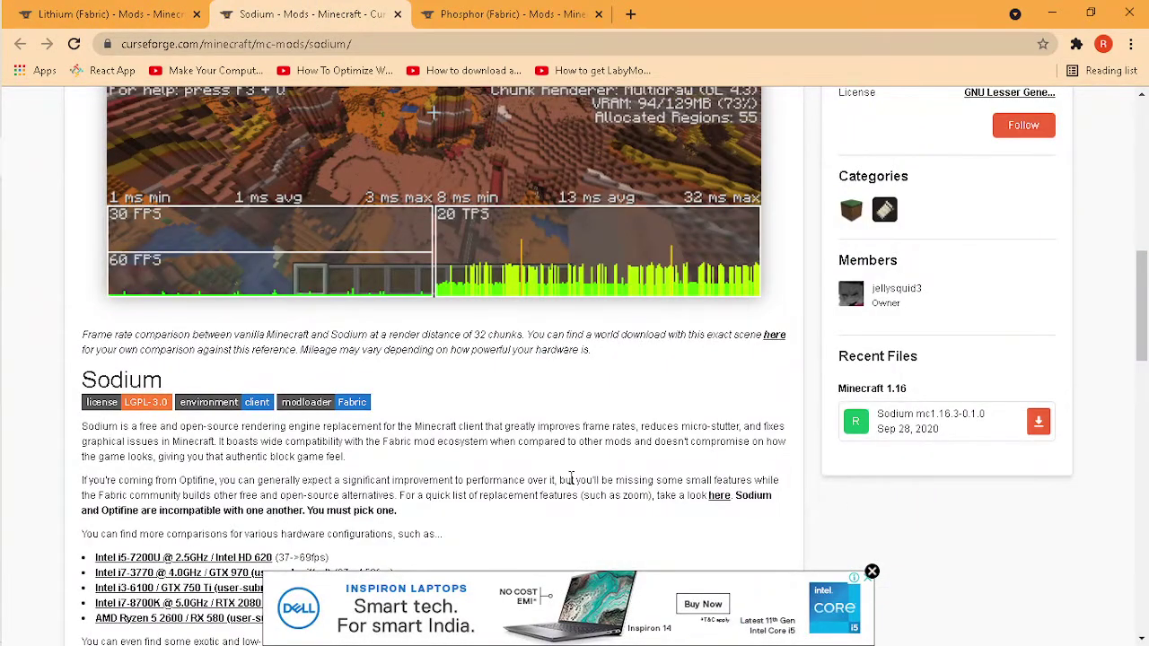
{"action": "scroll", "coordinate": [571, 477], "scroll_direction": "up", "scroll_amount": 8}
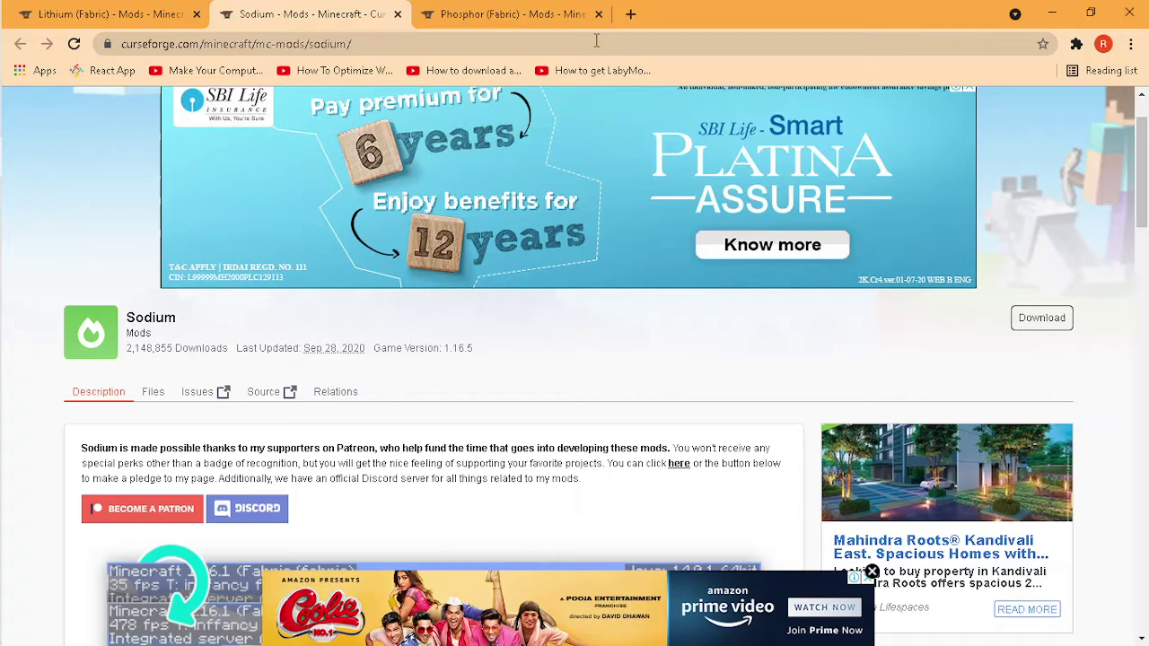
{"action": "left_click", "coordinate": [558, 9]}
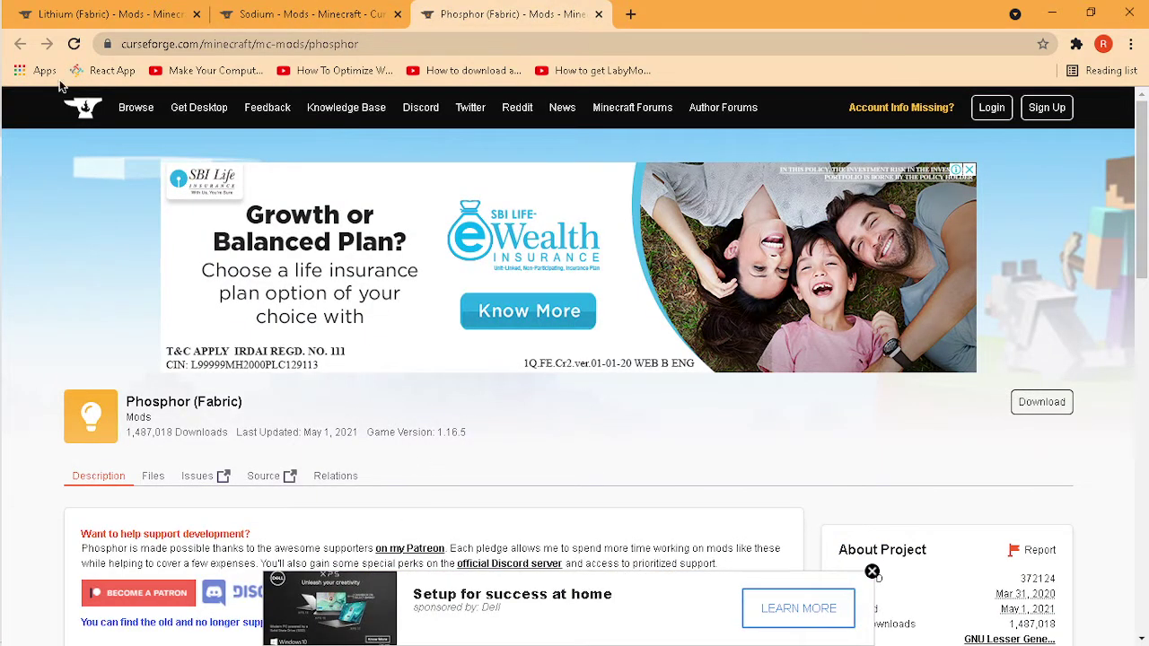
{"action": "left_click", "coordinate": [44, 11]}
Search Google for 'lithium download 1.16.5' and open the first CurseForge result in a new tab
{"action": "double_click", "coordinate": [151, 255]}
{"action": "key", "text": "ctrl+c"}
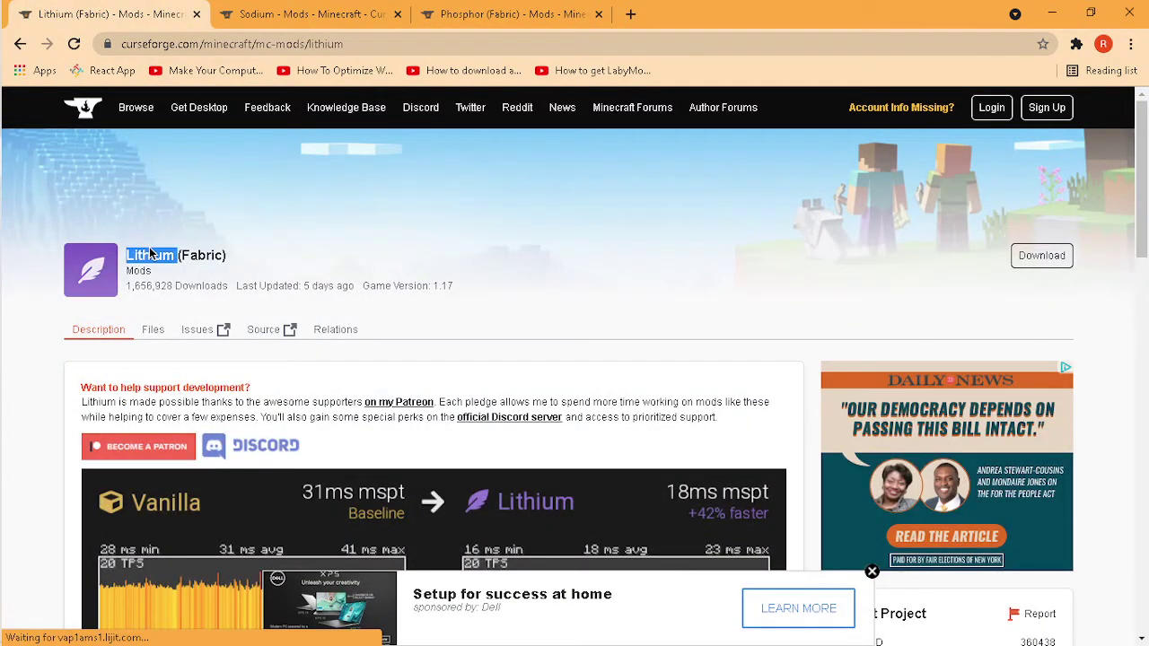
{"action": "left_click", "coordinate": [374, 44]}
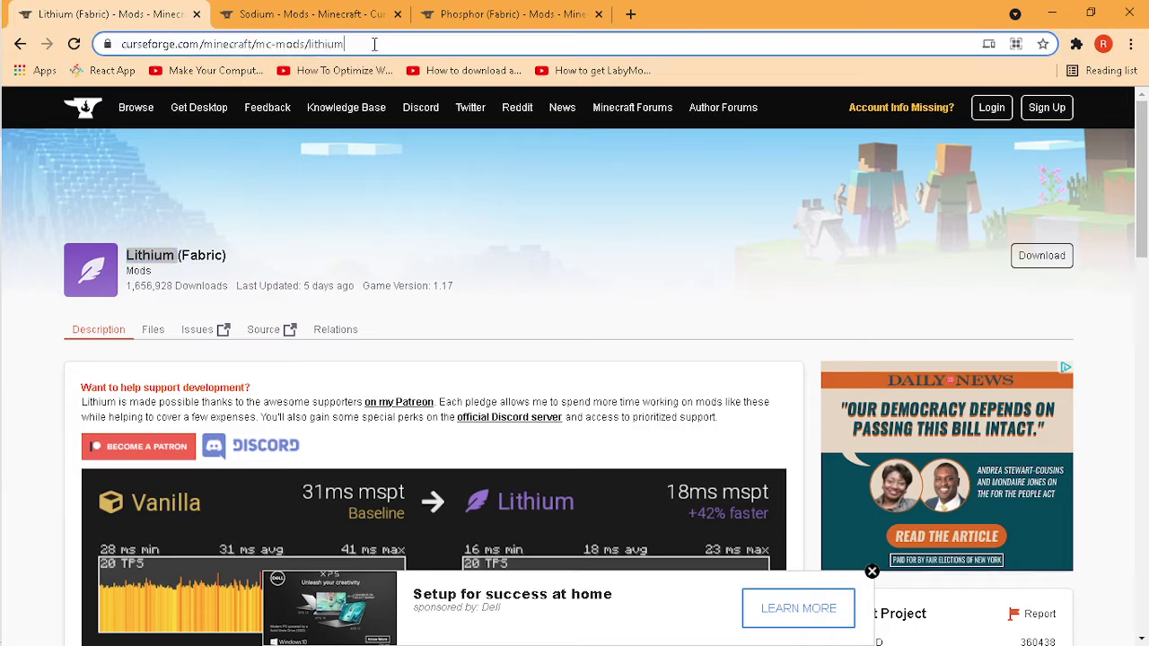
{"action": "key", "text": "ctrl+a"}
{"action": "key", "text": "ctrl+v"}
{"action": "type", "text": "down"}
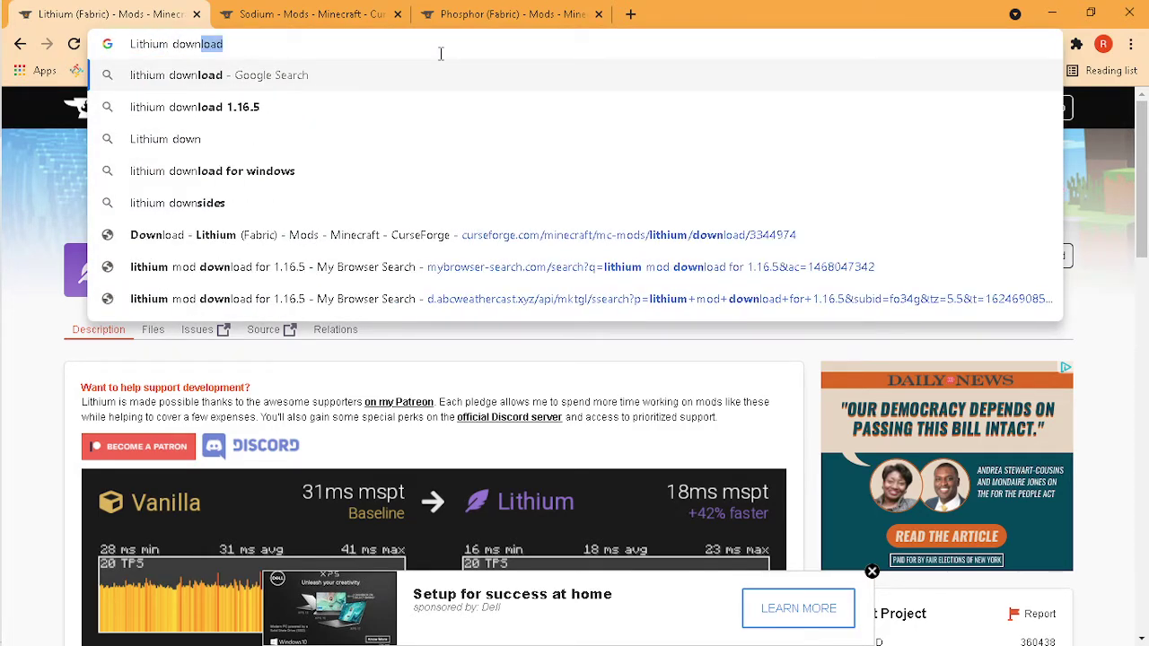
{"action": "left_click", "coordinate": [161, 106]}
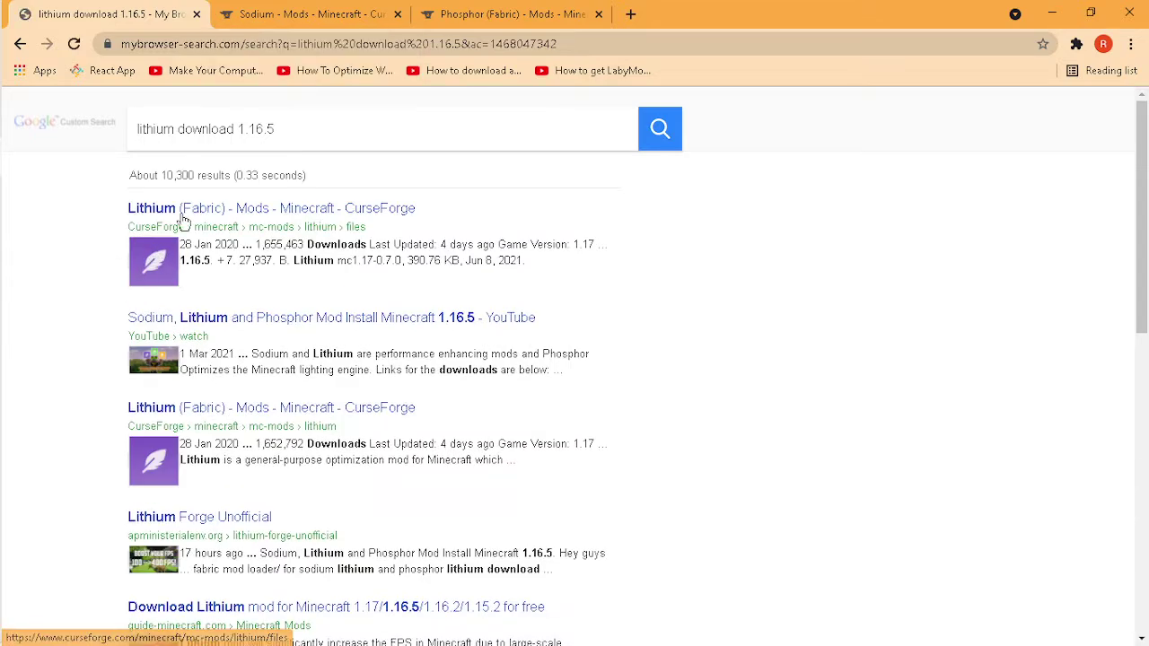
{"action": "left_click", "coordinate": [189, 212]}
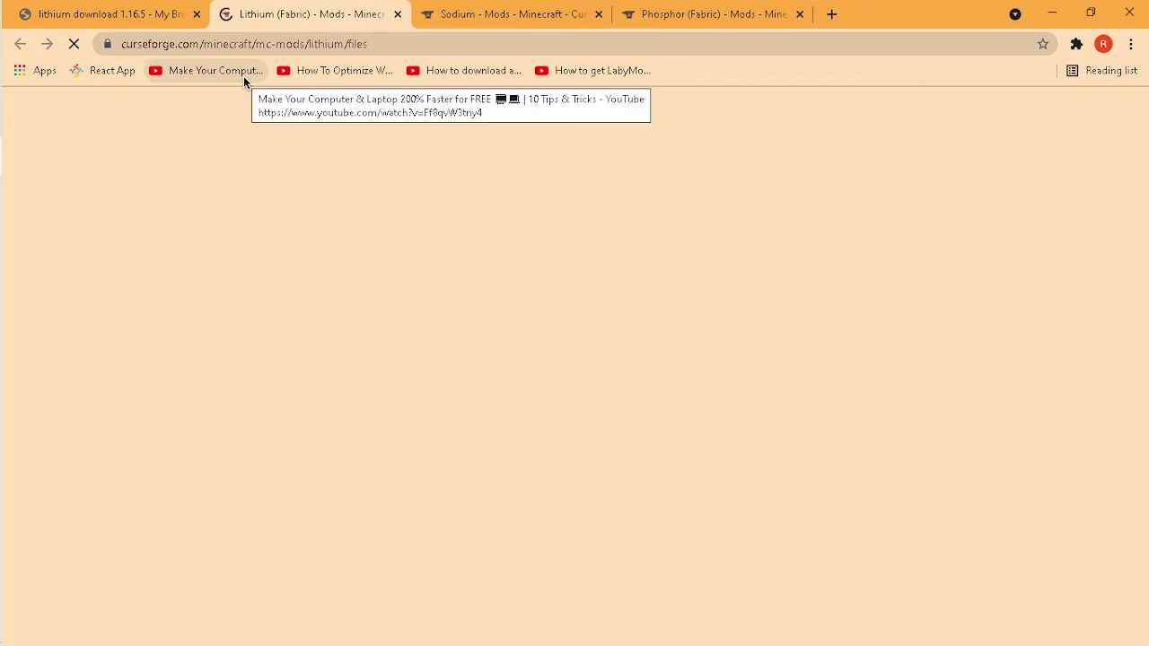
Close the search tab and scroll Lithium's Recent Files to the mc1.16.5-0.6.6 row for 1.16.5
{"action": "scroll", "coordinate": [312, 464], "scroll_direction": "down", "scroll_amount": 5}
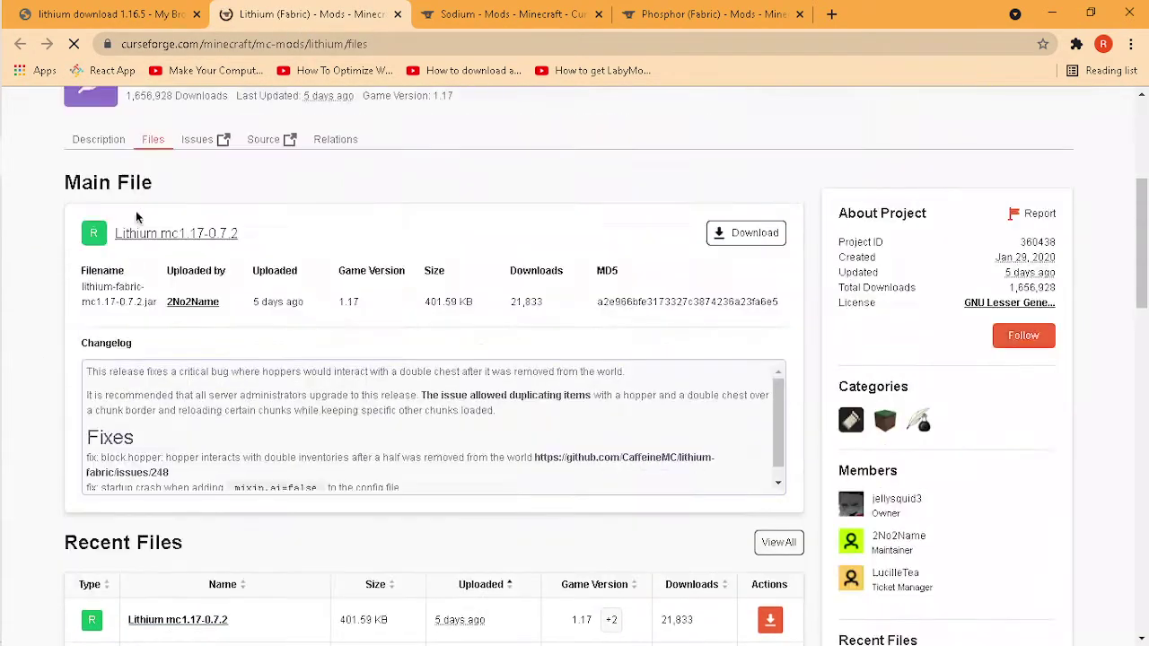
{"action": "left_click", "coordinate": [198, 13]}
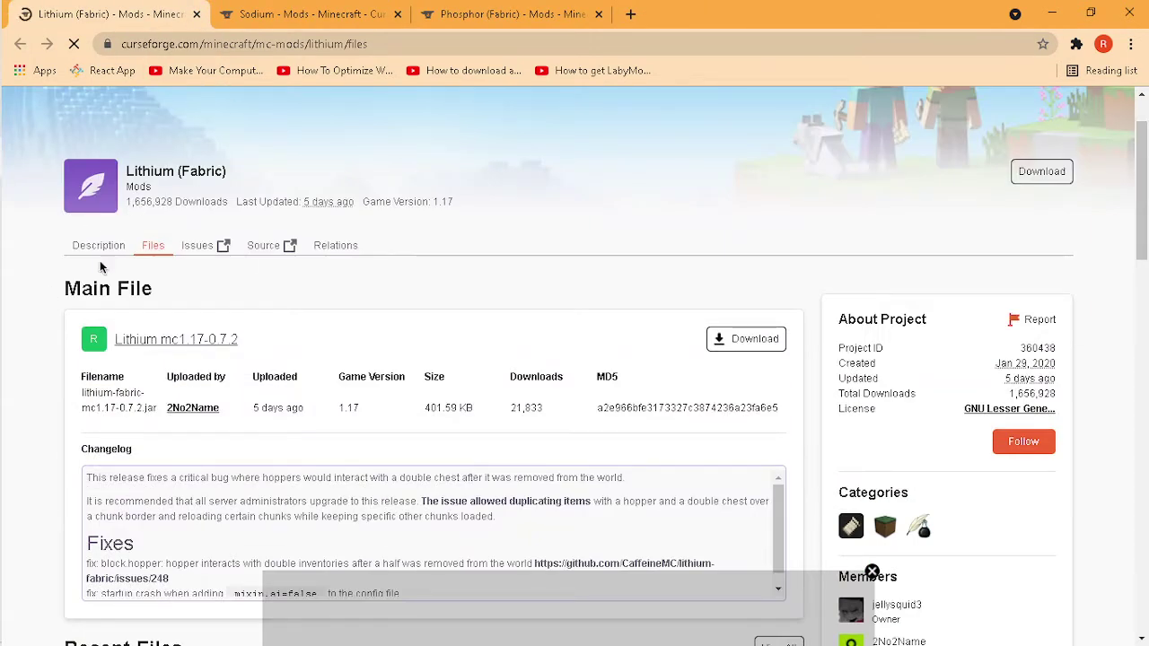
{"action": "scroll", "coordinate": [308, 418], "scroll_direction": "down", "scroll_amount": 1}
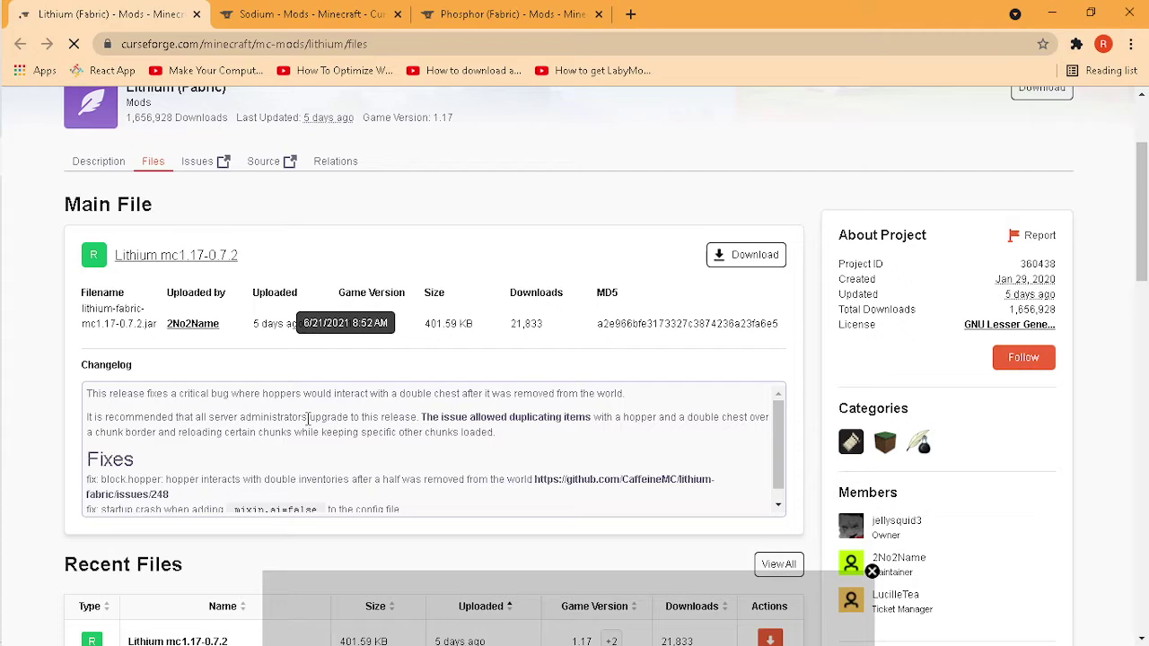
{"action": "scroll", "coordinate": [308, 418], "scroll_direction": "down", "scroll_amount": 3}
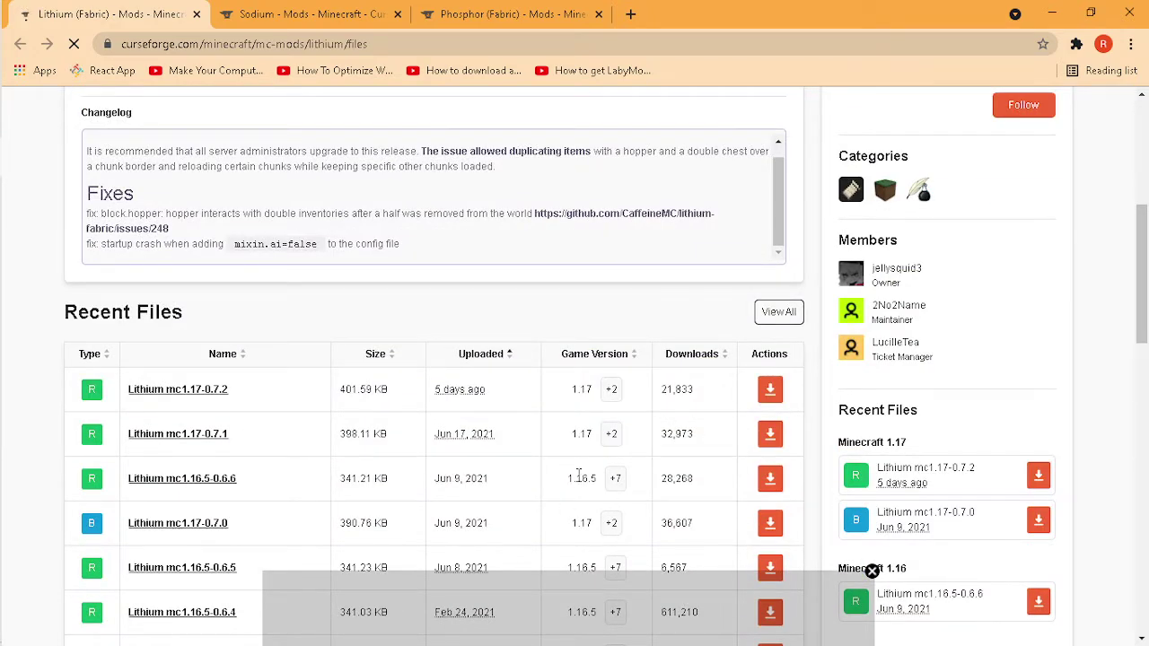
{"action": "left_click_drag", "start_coordinate": [568, 478], "coordinate": [623, 479]}
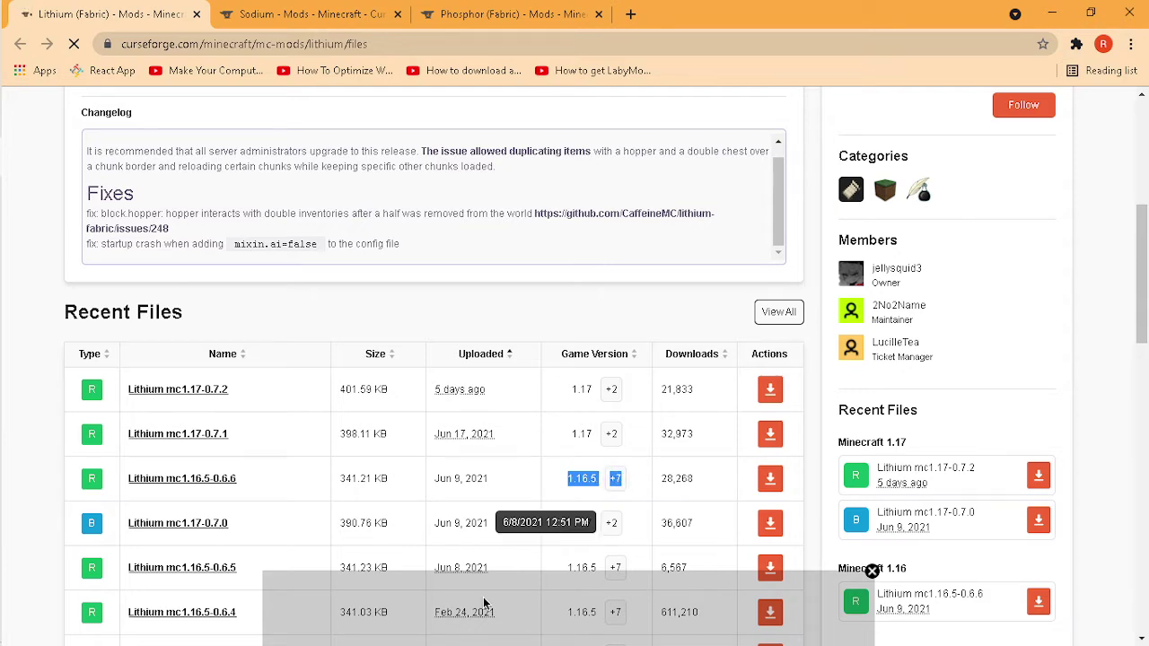
{"action": "scroll", "coordinate": [766, 579], "scroll_direction": "down", "scroll_amount": 1}
{"action": "left_click", "coordinate": [633, 537]}
{"action": "left_click_drag", "start_coordinate": [633, 537], "coordinate": [709, 531]}
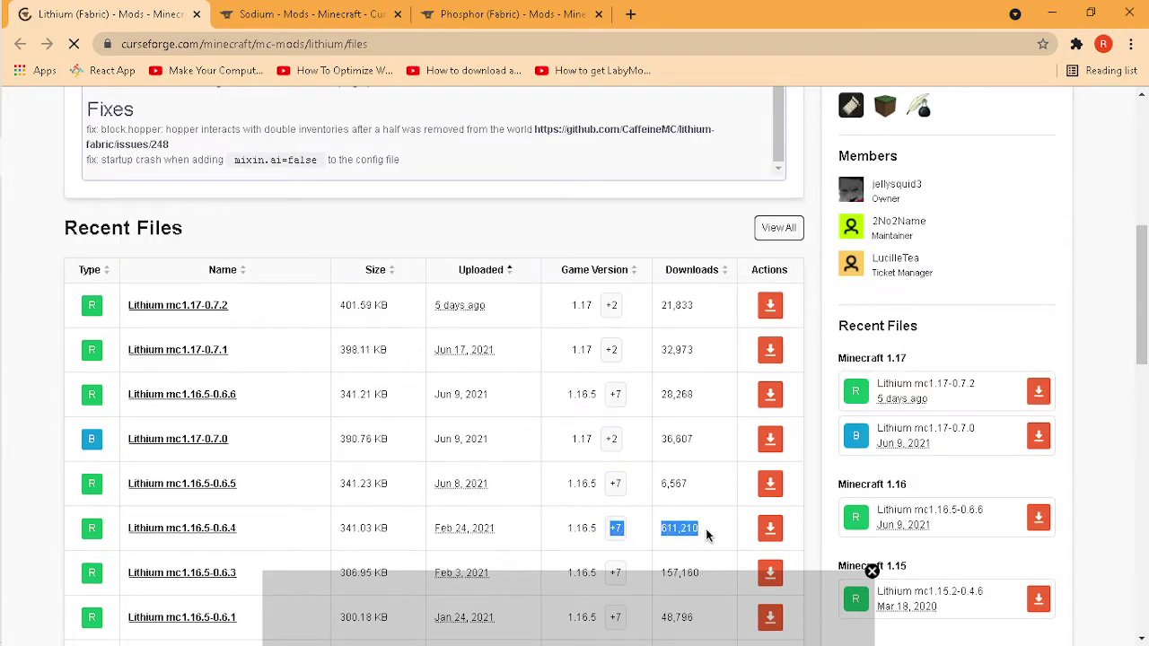
{"action": "scroll", "coordinate": [697, 536], "scroll_direction": "down", "scroll_amount": 1}
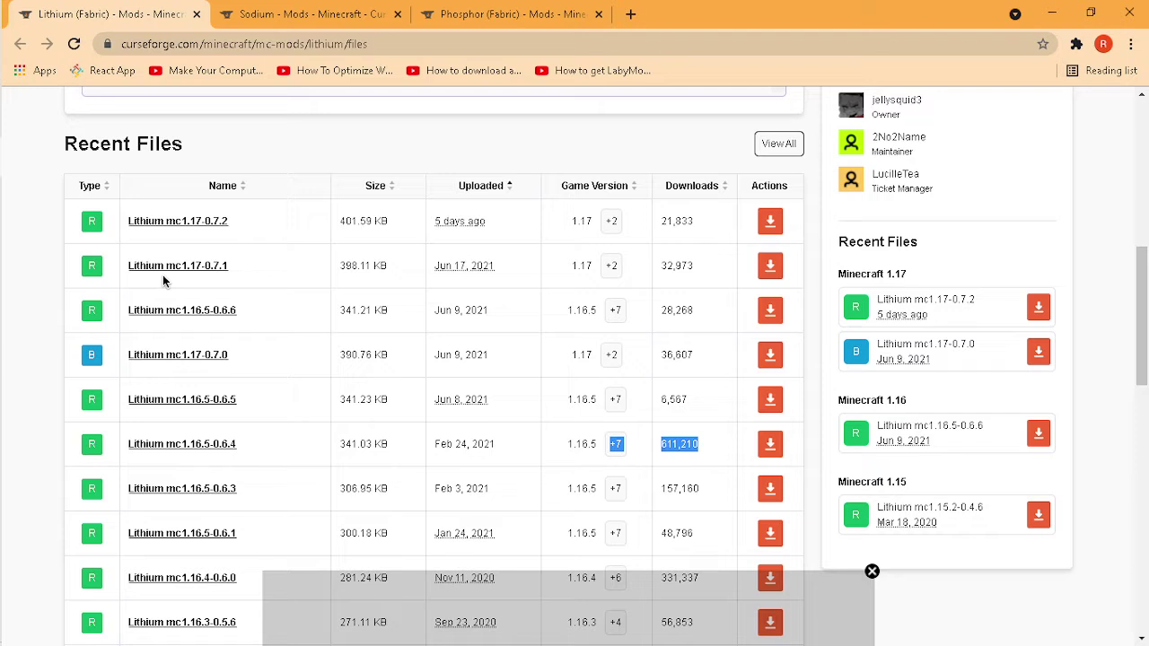
{"action": "left_click_drag", "start_coordinate": [571, 306], "coordinate": [623, 319]}
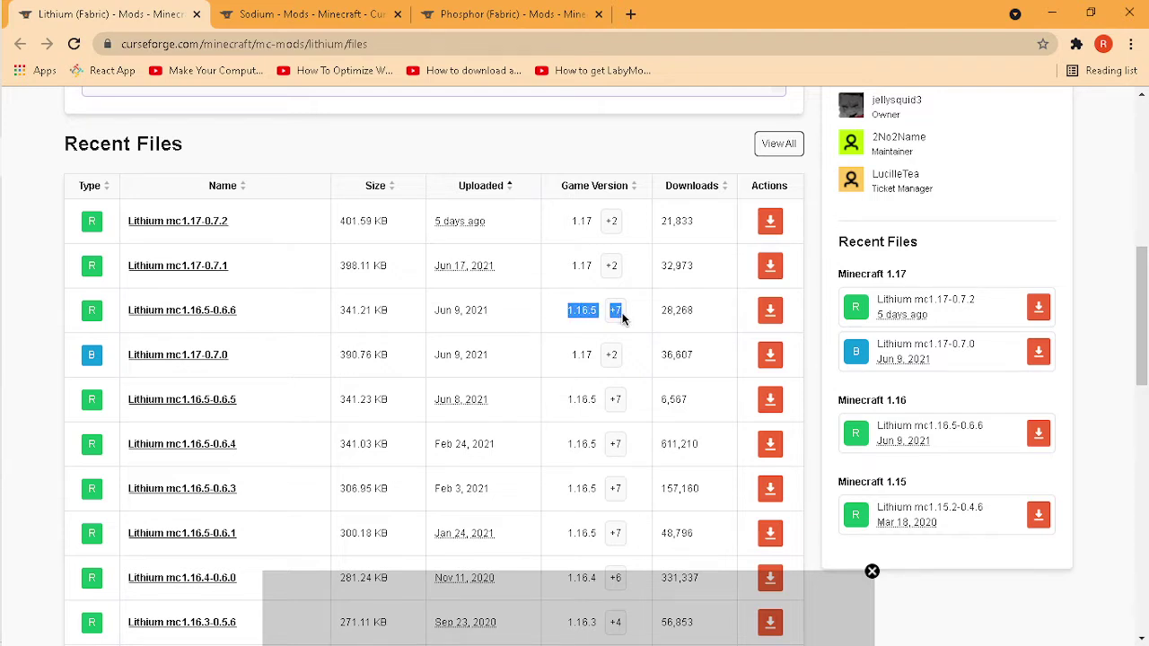
Download Lithium mc1.16.5-0.6.6, keep it past Chrome's warning, and switch to the Sodium page
{"action": "left_click", "coordinate": [769, 310]}
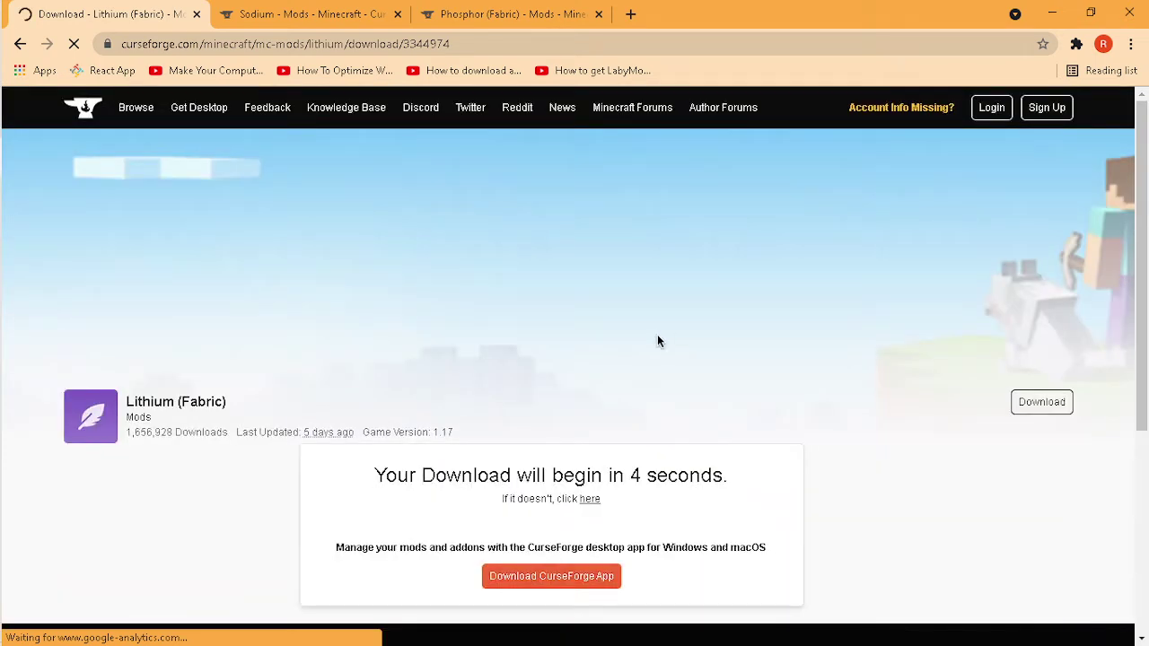
{"action": "scroll", "coordinate": [623, 371], "scroll_direction": "down", "scroll_amount": 1}
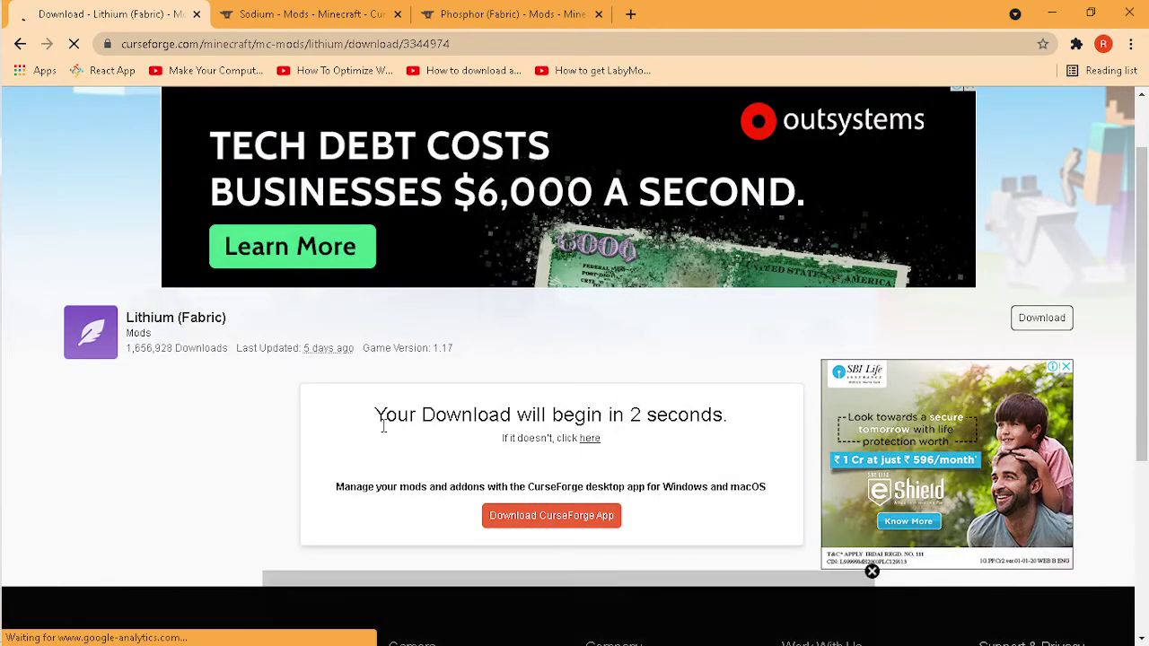
{"action": "left_click_drag", "start_coordinate": [383, 427], "coordinate": [787, 429]}
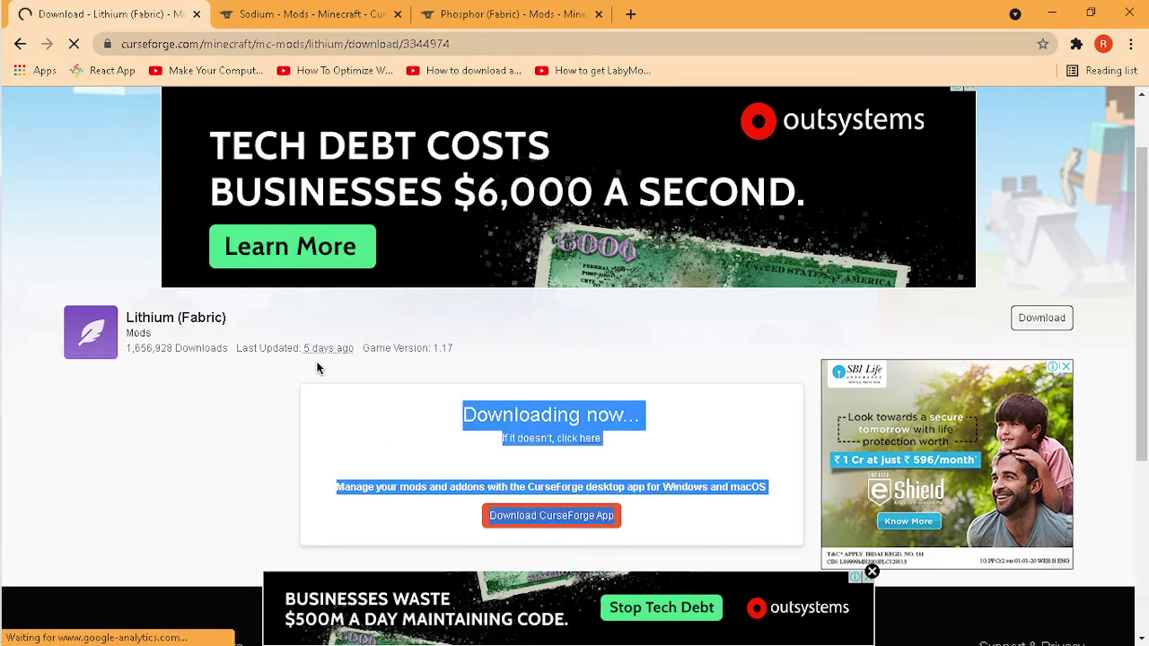
{"action": "left_click", "coordinate": [506, 326]}
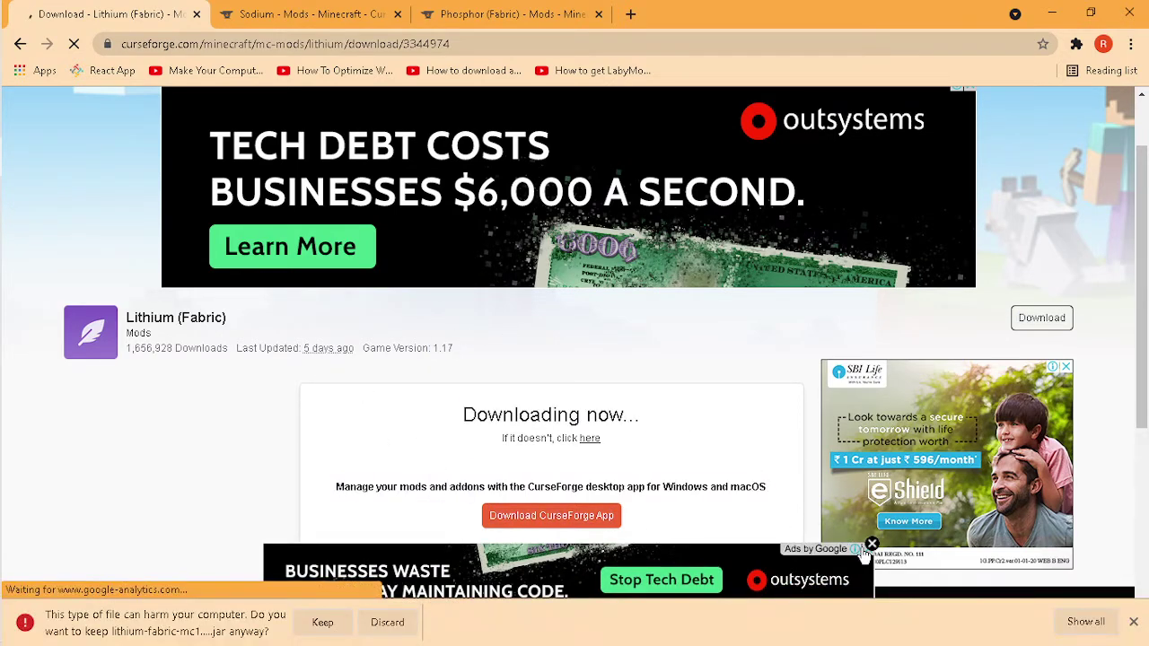
{"action": "left_click", "coordinate": [872, 544]}
{"action": "left_click", "coordinate": [310, 619]}
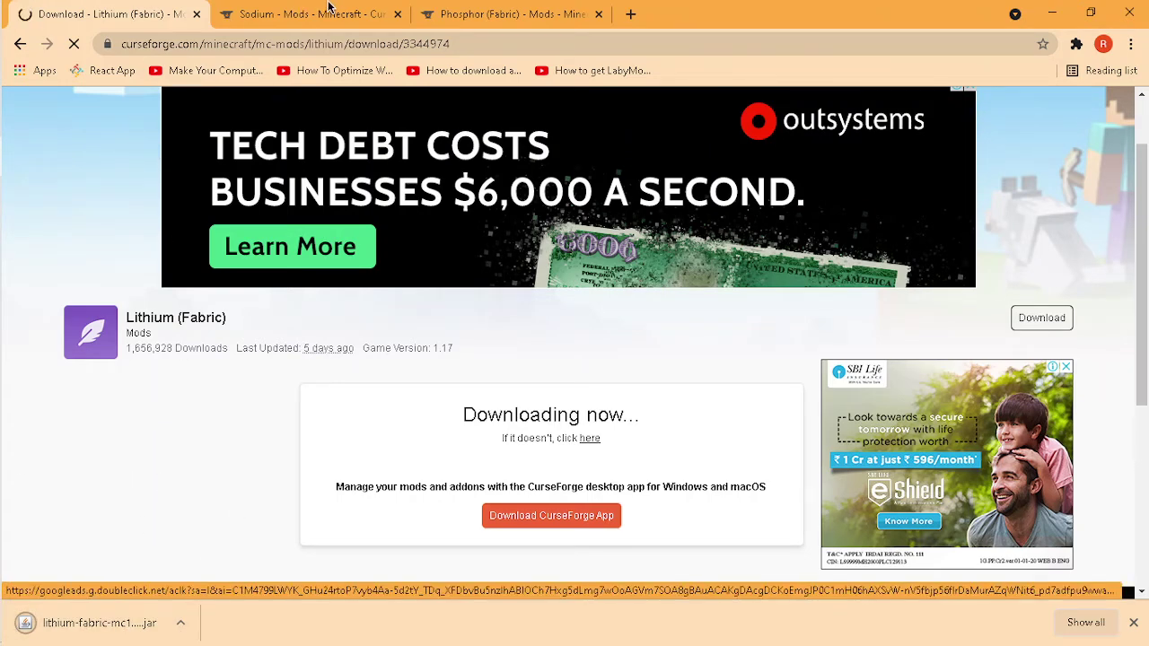
{"action": "left_click", "coordinate": [330, 11]}
{"action": "scroll", "coordinate": [584, 336], "scroll_direction": "down", "scroll_amount": 1}
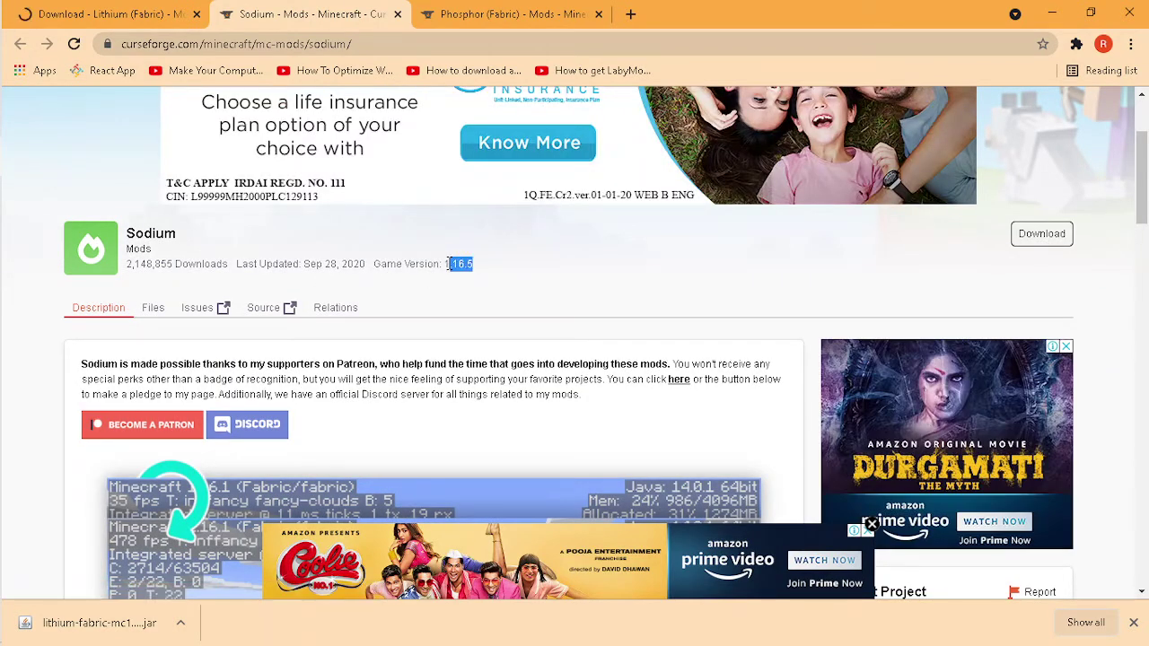
Download the Sodium 1.16.5 jar, keep it past the warning, and switch to the Phosphor (Fabric) tab
{"action": "left_click", "coordinate": [1028, 234]}
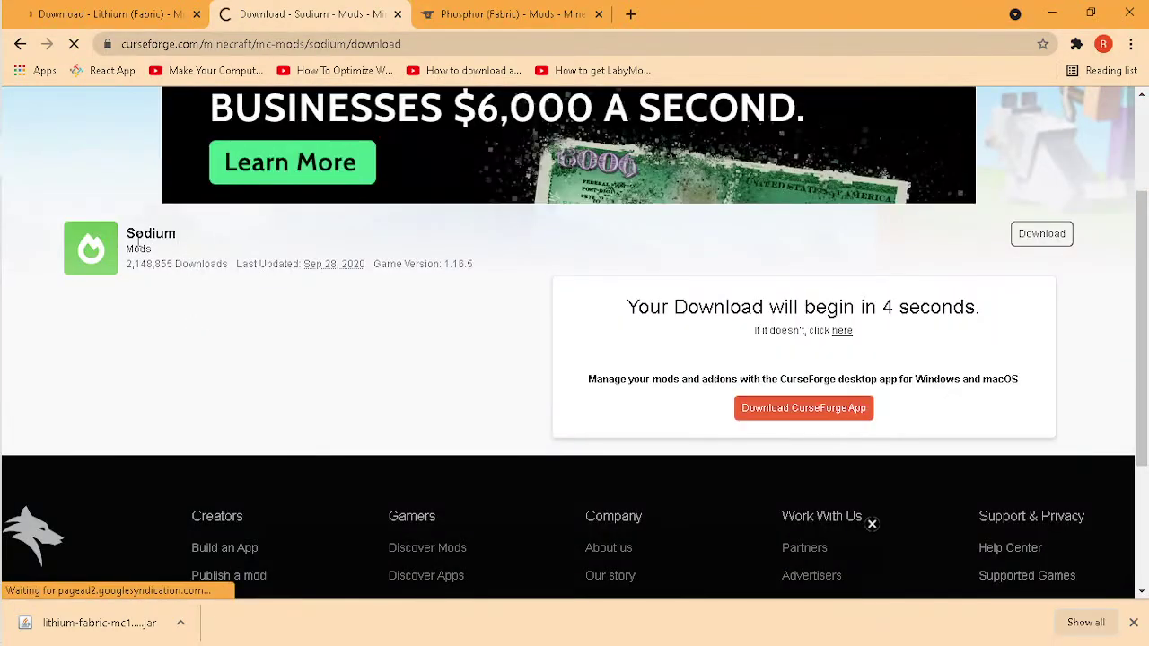
{"action": "mouse_move", "coordinate": [135, 235]}
{"action": "left_mouse_down"}
{"action": "mouse_move", "coordinate": [225, 246]}
{"action": "mouse_move", "coordinate": [155, 239]}
{"action": "left_mouse_up"}
{"action": "left_click", "coordinate": [224, 374]}
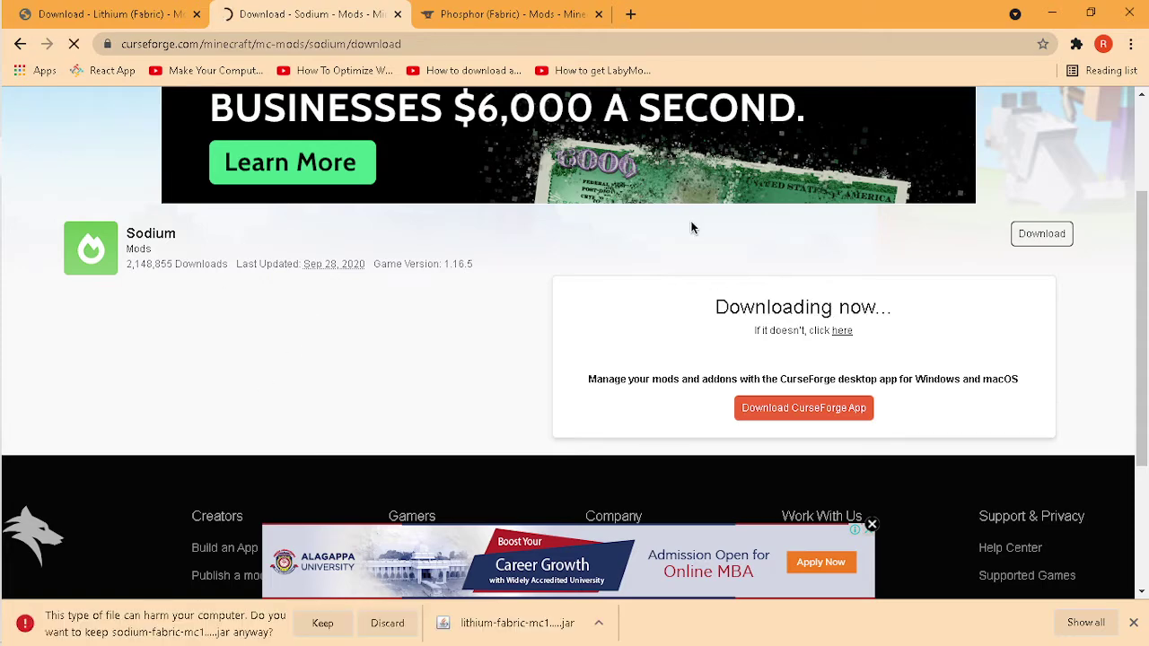
{"action": "left_click", "coordinate": [323, 624]}
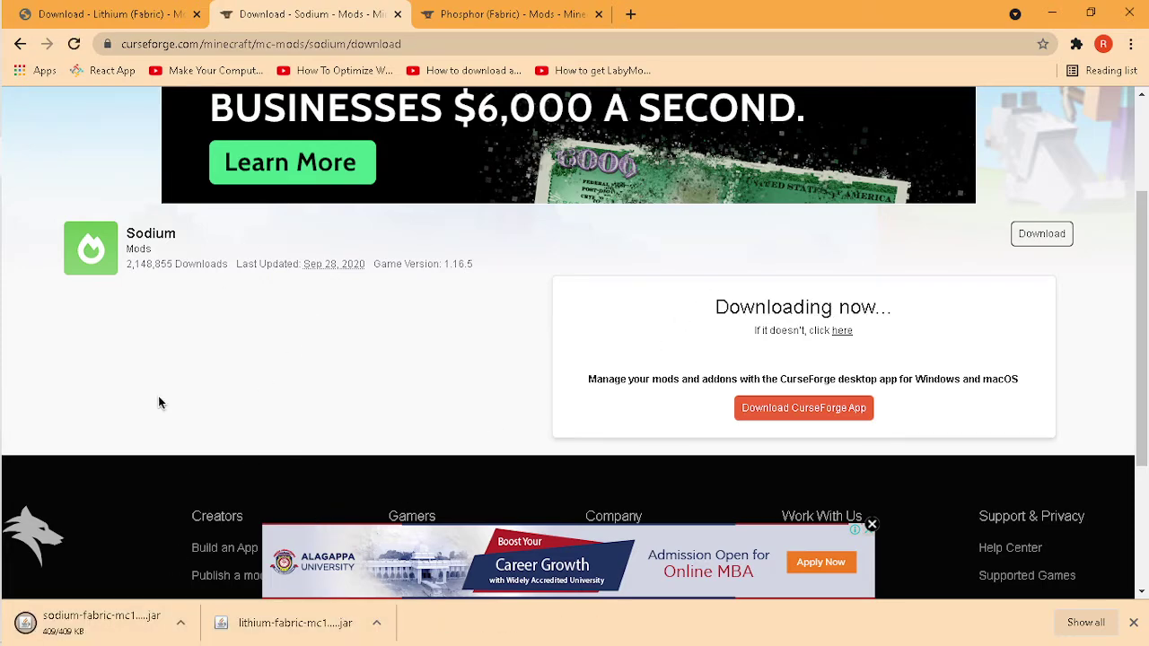
{"action": "left_click", "coordinate": [538, 13]}
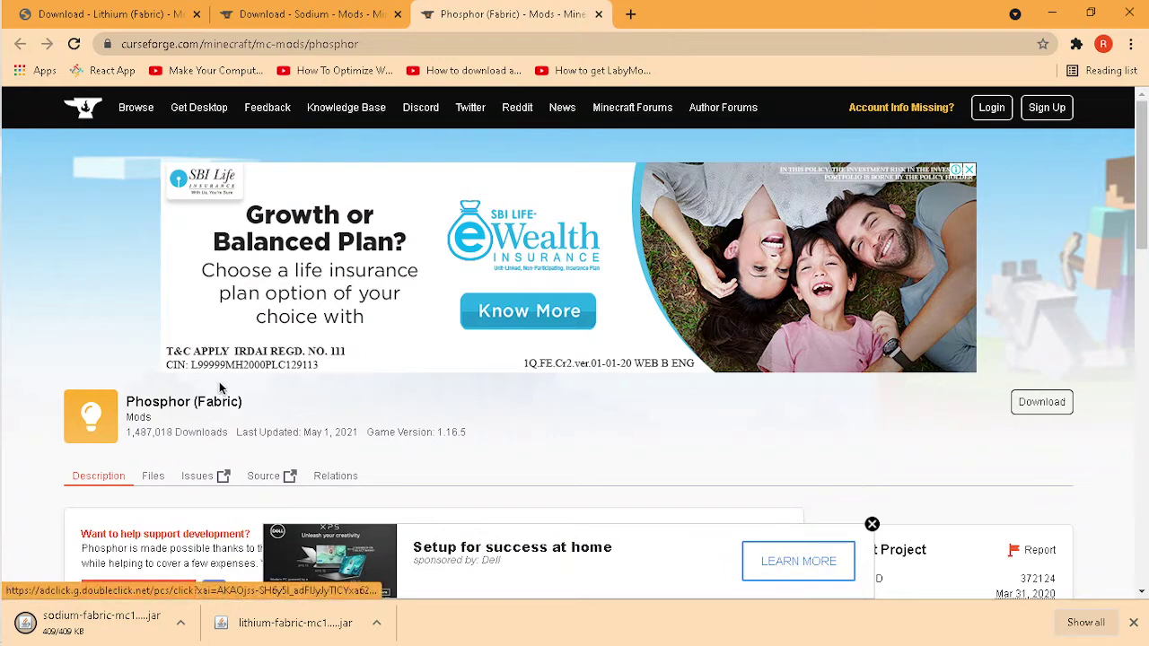
Start downloading the Phosphor (Fabric) 1.16.5 jar from its CurseForge page
{"action": "left_click_drag", "start_coordinate": [135, 401], "coordinate": [225, 393]}
{"action": "left_click", "coordinate": [277, 403]}
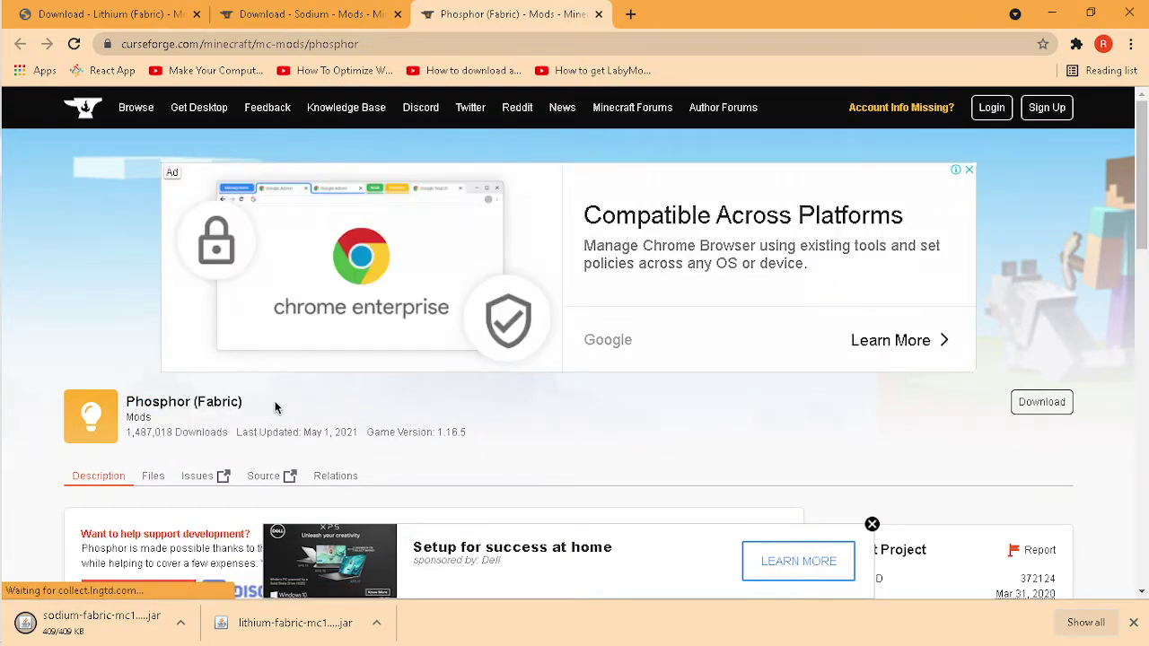
{"action": "scroll", "coordinate": [362, 263], "scroll_direction": "down", "scroll_amount": 3}
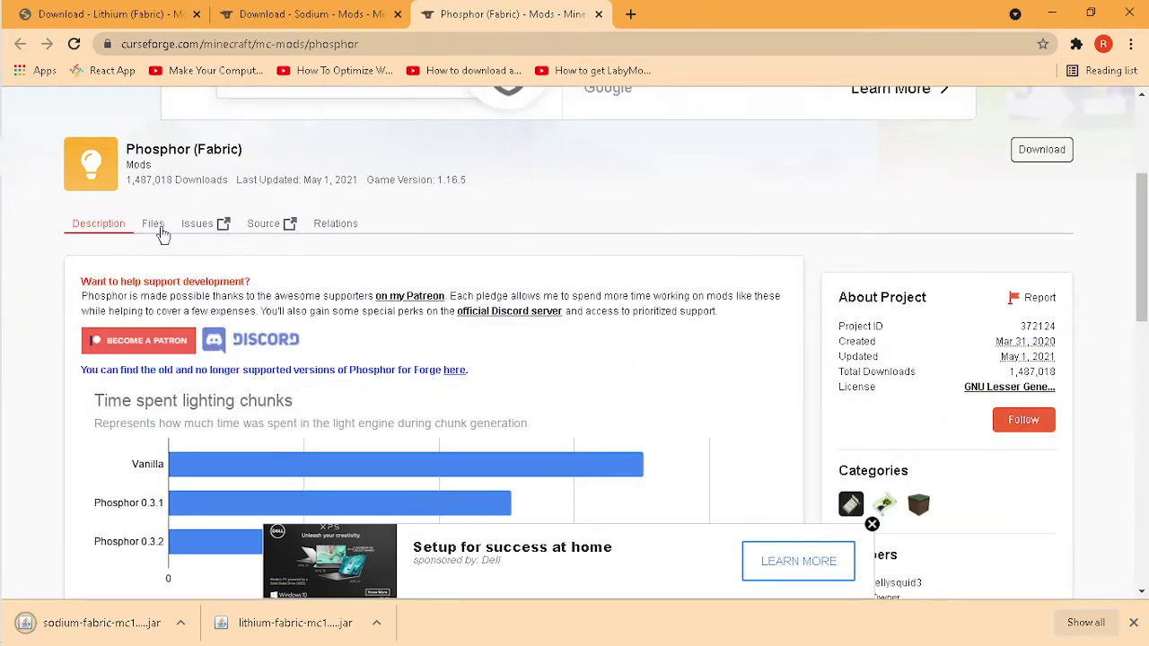
{"action": "double_click", "coordinate": [443, 180]}
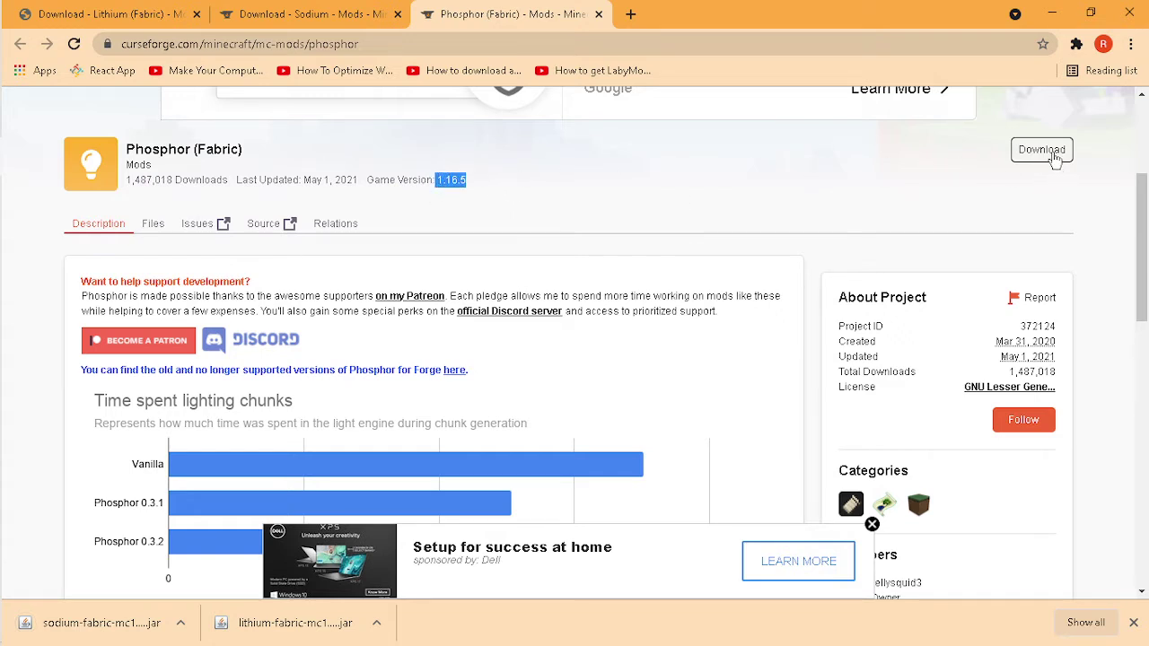
{"action": "left_click", "coordinate": [1035, 157]}
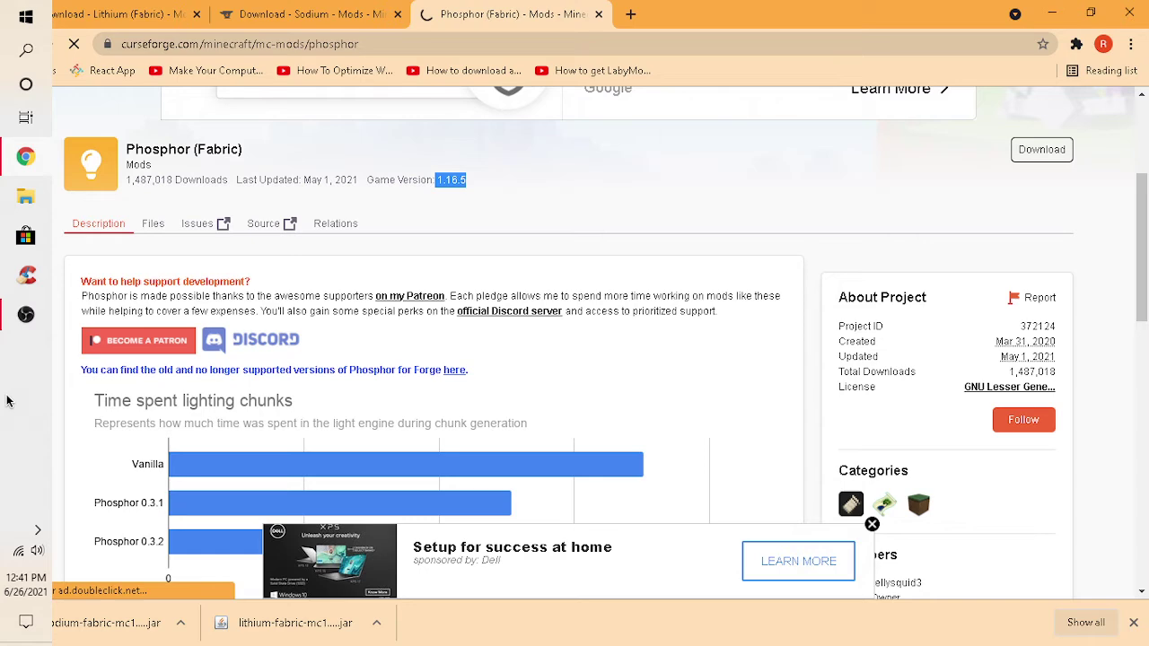
Keep the Phosphor jar despite the browser warning and show it in the Downloads folder
{"action": "left_click", "coordinate": [26, 316]}
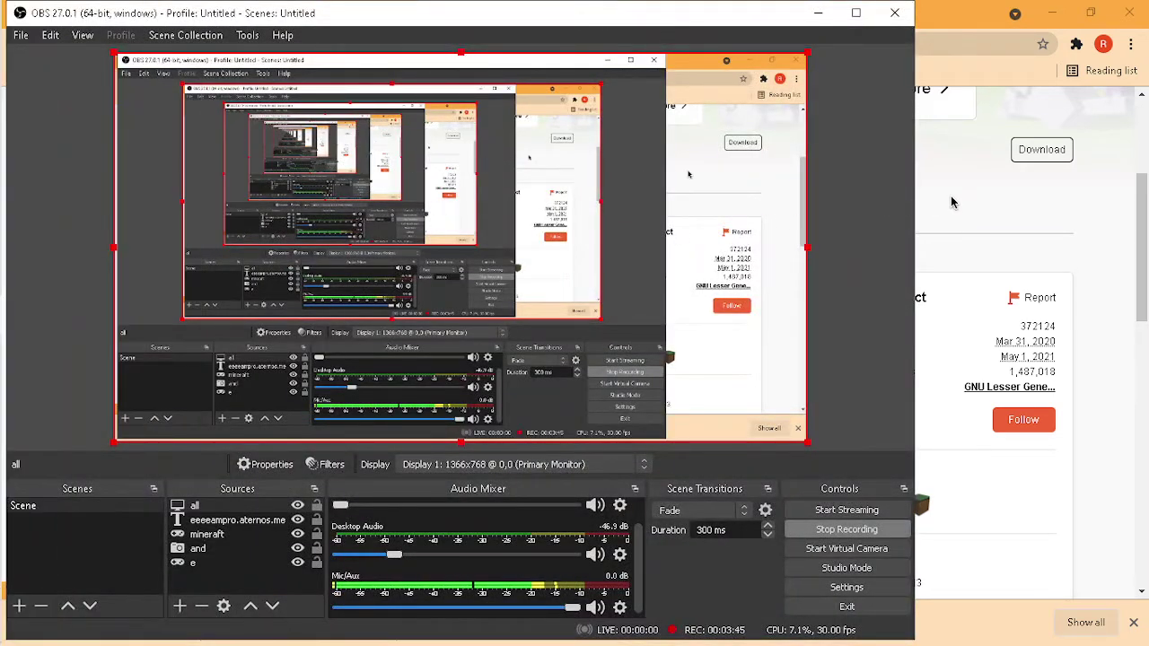
{"action": "left_click", "coordinate": [953, 202]}
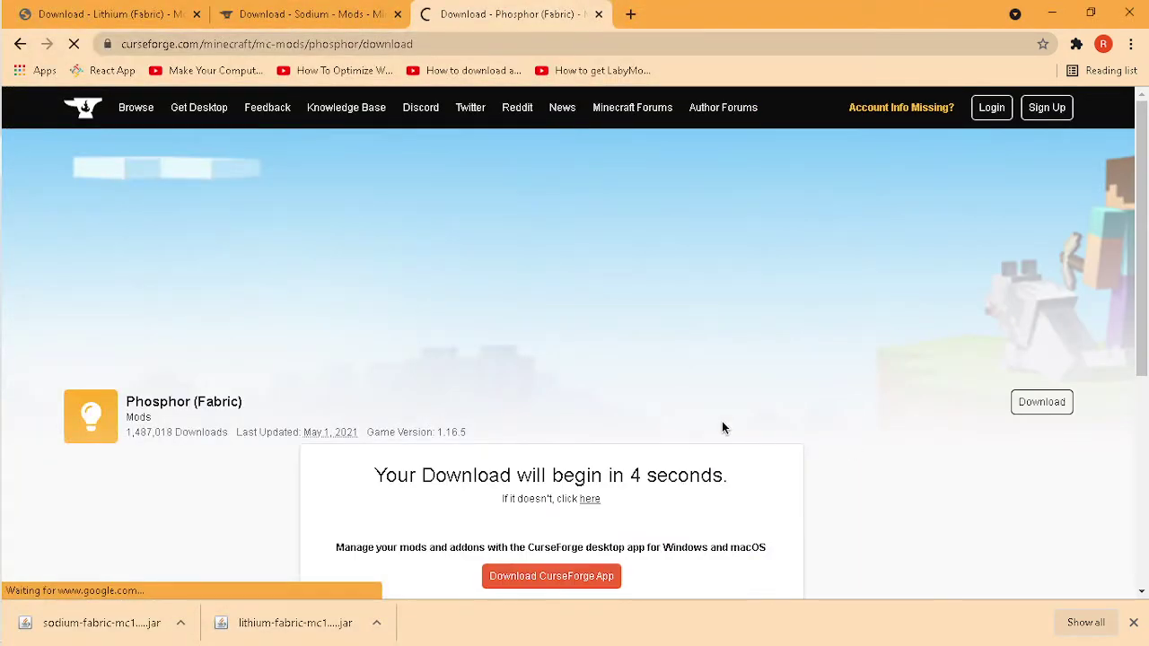
{"action": "left_click_drag", "start_coordinate": [374, 500], "coordinate": [646, 484]}
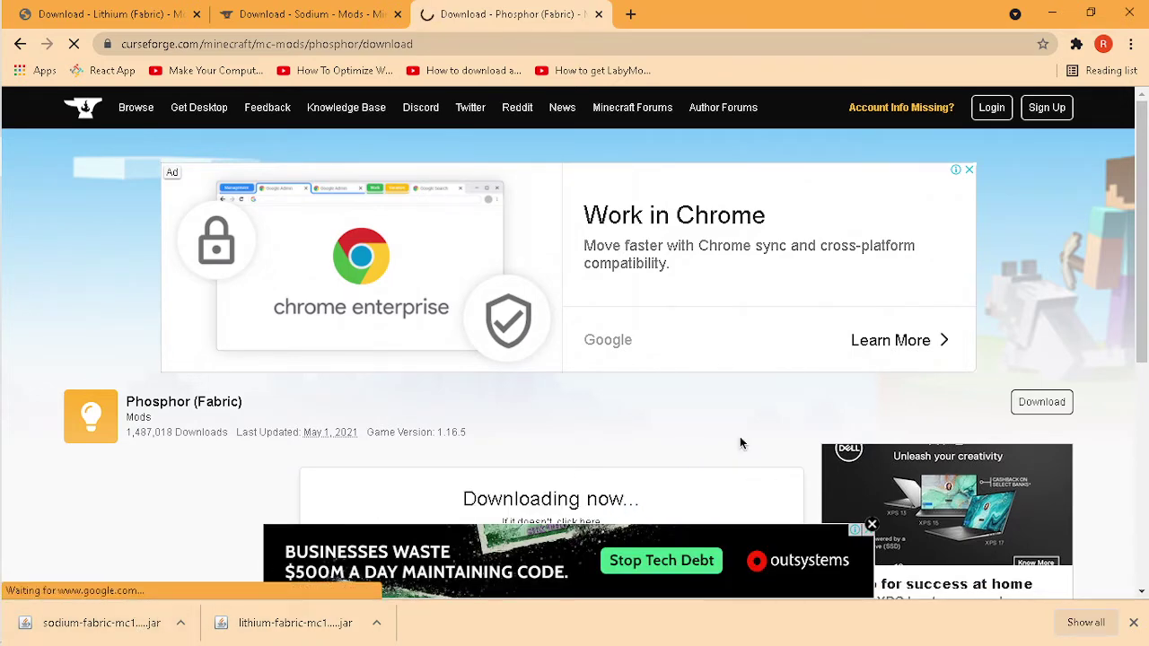
{"action": "scroll", "coordinate": [740, 438], "scroll_direction": "down", "scroll_amount": 2}
{"action": "left_click", "coordinate": [872, 526]}
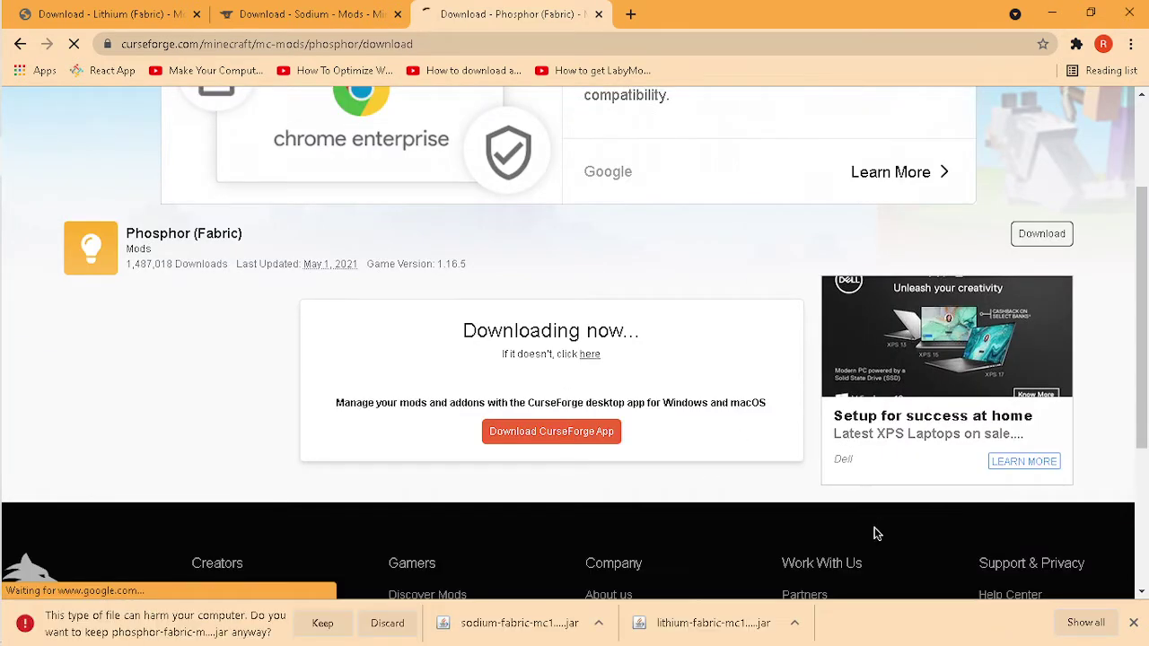
{"action": "left_click", "coordinate": [320, 623]}
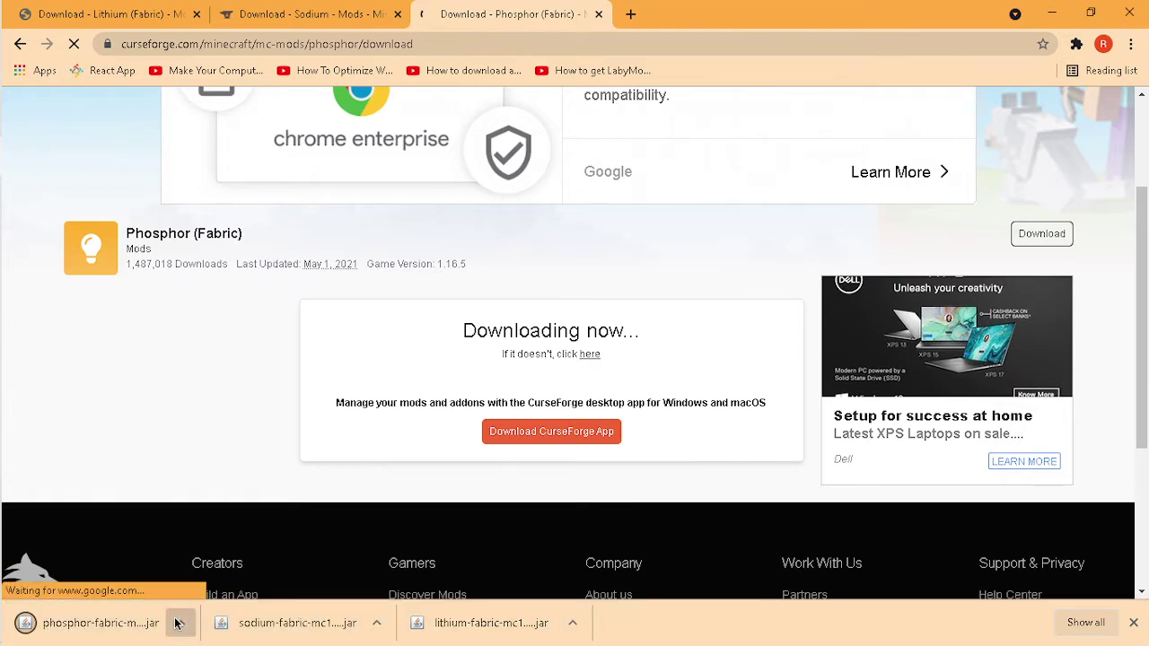
{"action": "left_click", "coordinate": [180, 622]}
{"action": "left_click", "coordinate": [260, 567]}
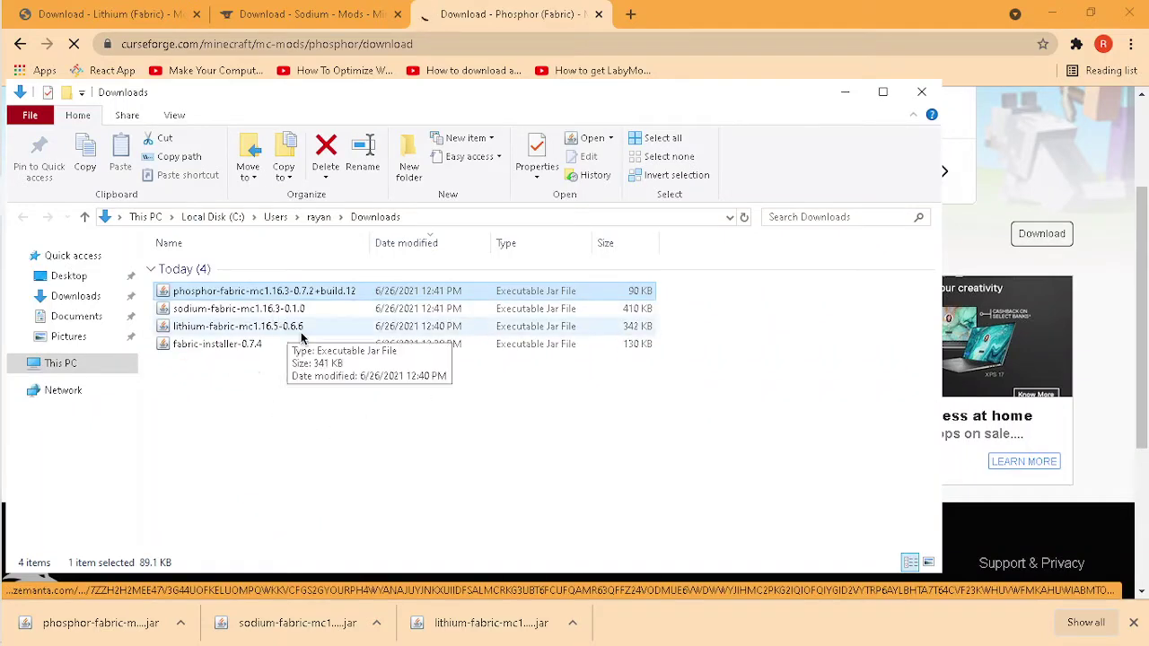
Select the Phosphor, Sodium and Lithium jars, then open %appdata%\.minecraft\mods in a second window
{"action": "left_click", "coordinate": [404, 345]}
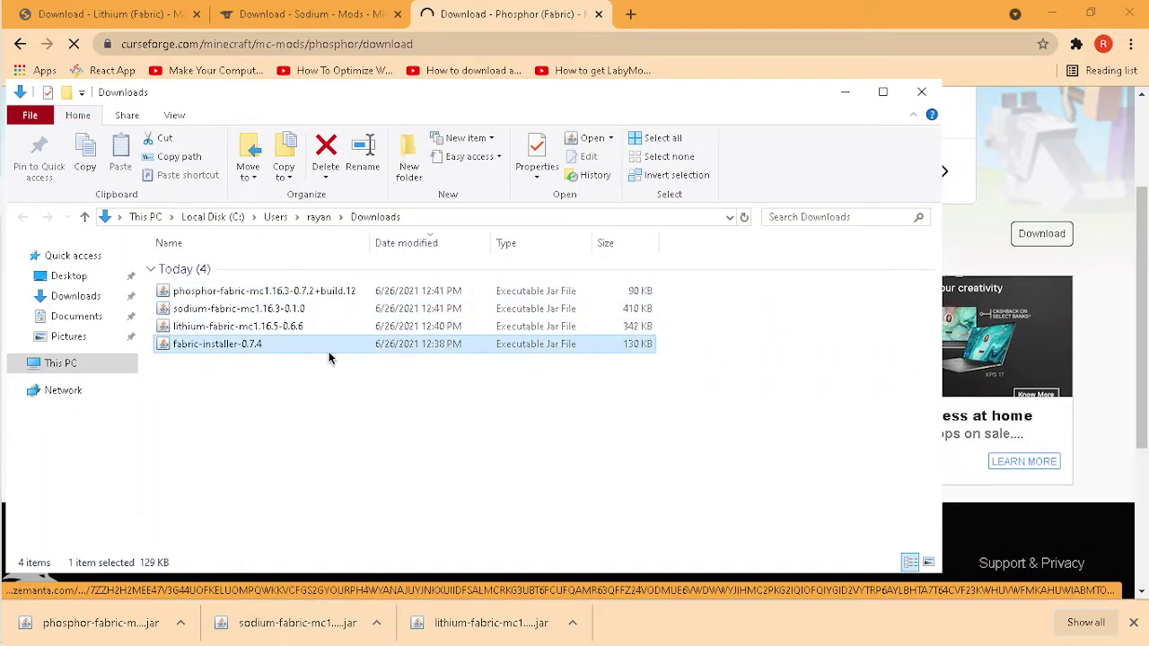
{"action": "left_click_drag", "start_coordinate": [689, 324], "coordinate": [633, 298]}
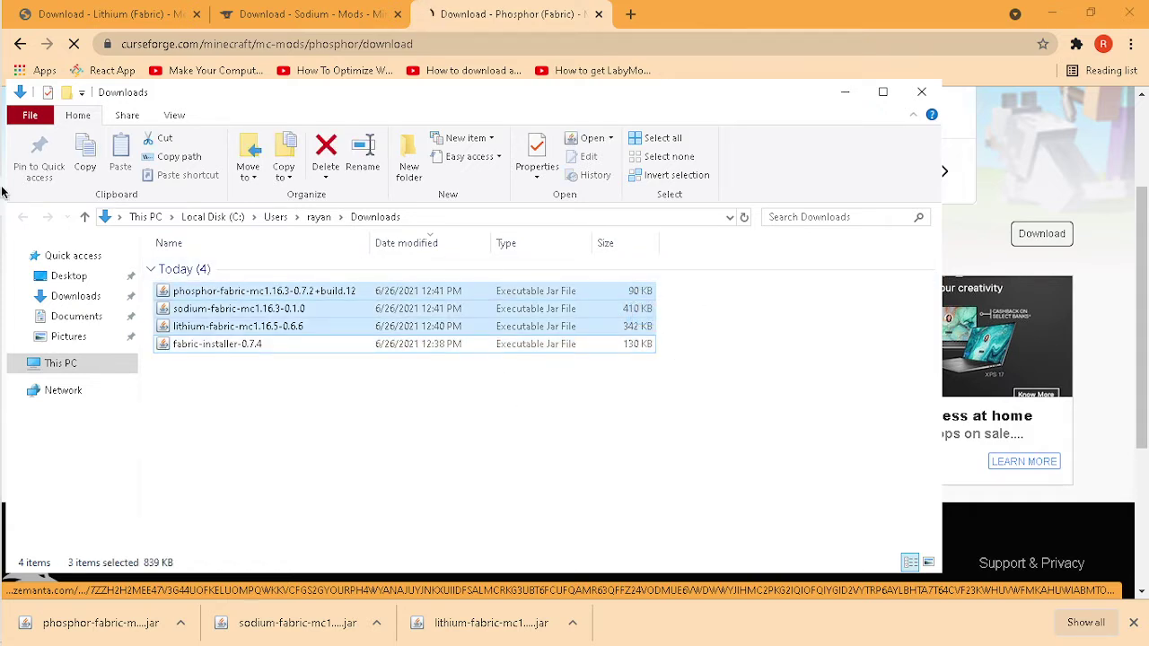
{"action": "left_click", "coordinate": [13, 54]}
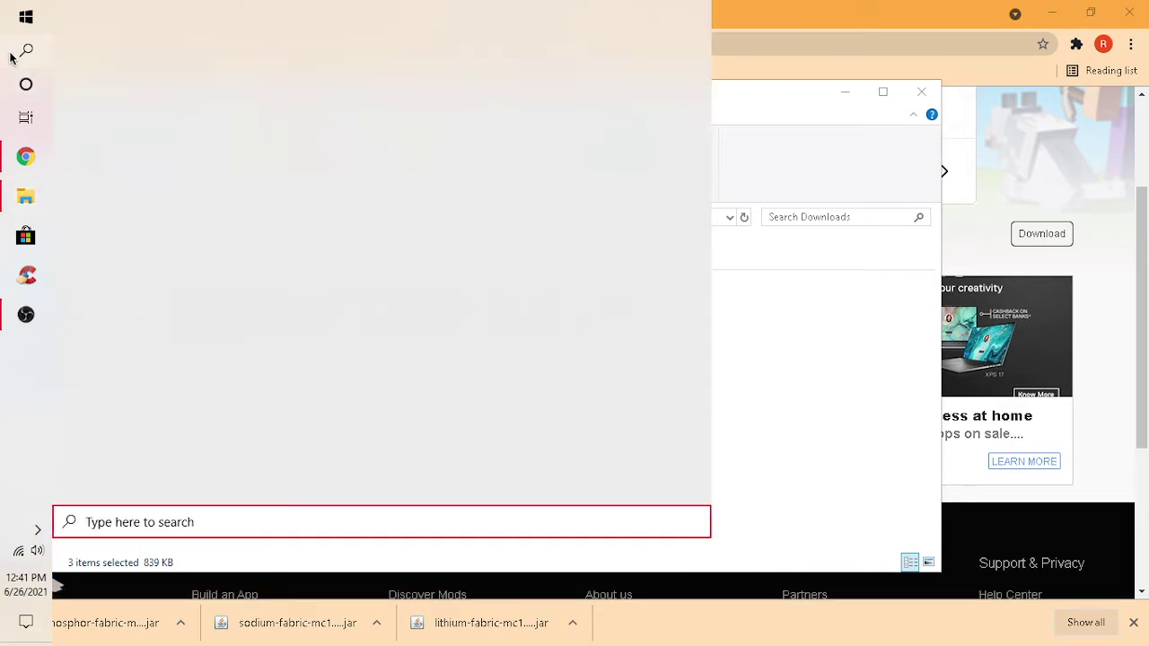
{"action": "type", "text": "%appd"}
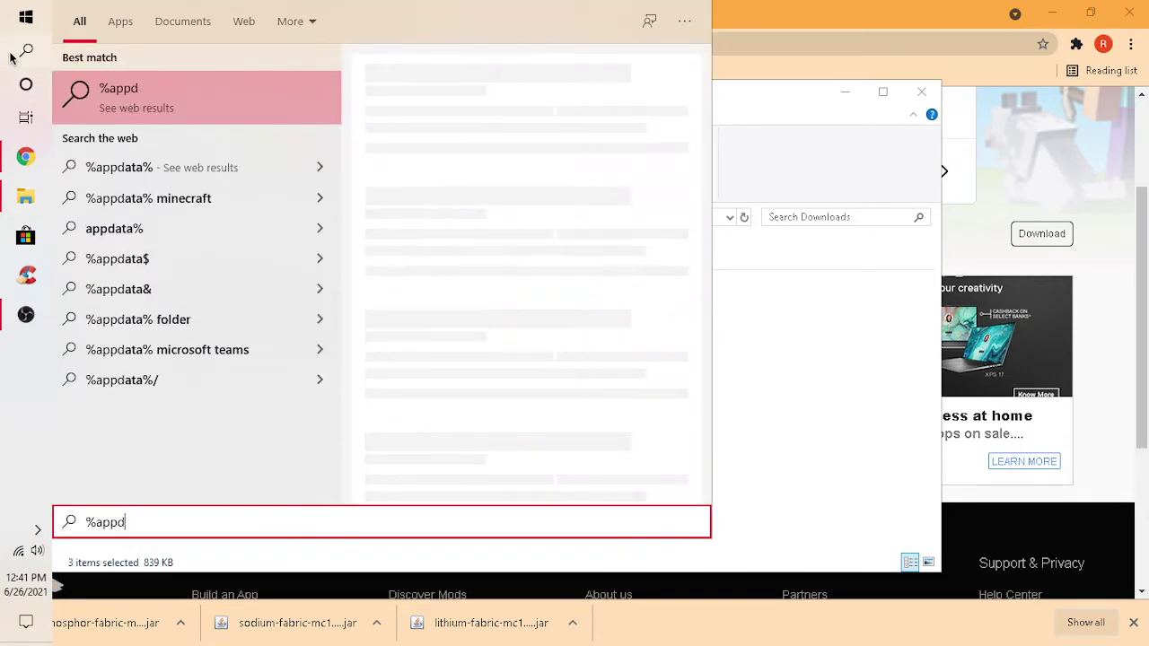
{"action": "type", "text": "ata%"}
{"action": "key", "text": "Return"}
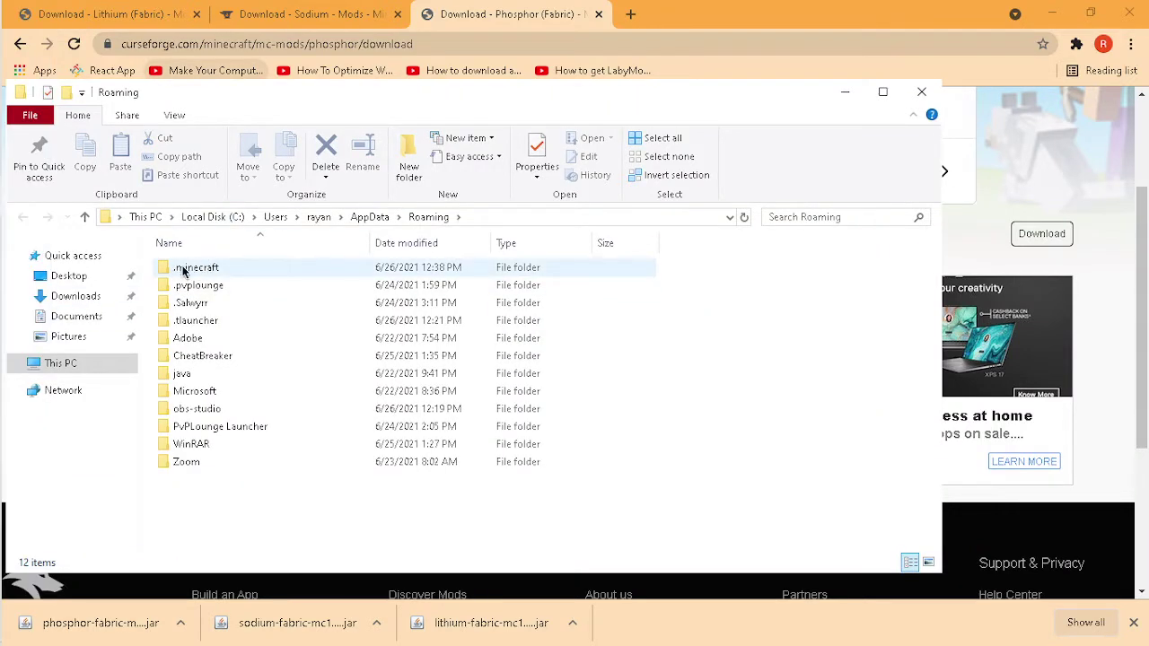
{"action": "double_click", "coordinate": [184, 271]}
{"action": "scroll", "coordinate": [216, 407], "scroll_direction": "down", "scroll_amount": 1}
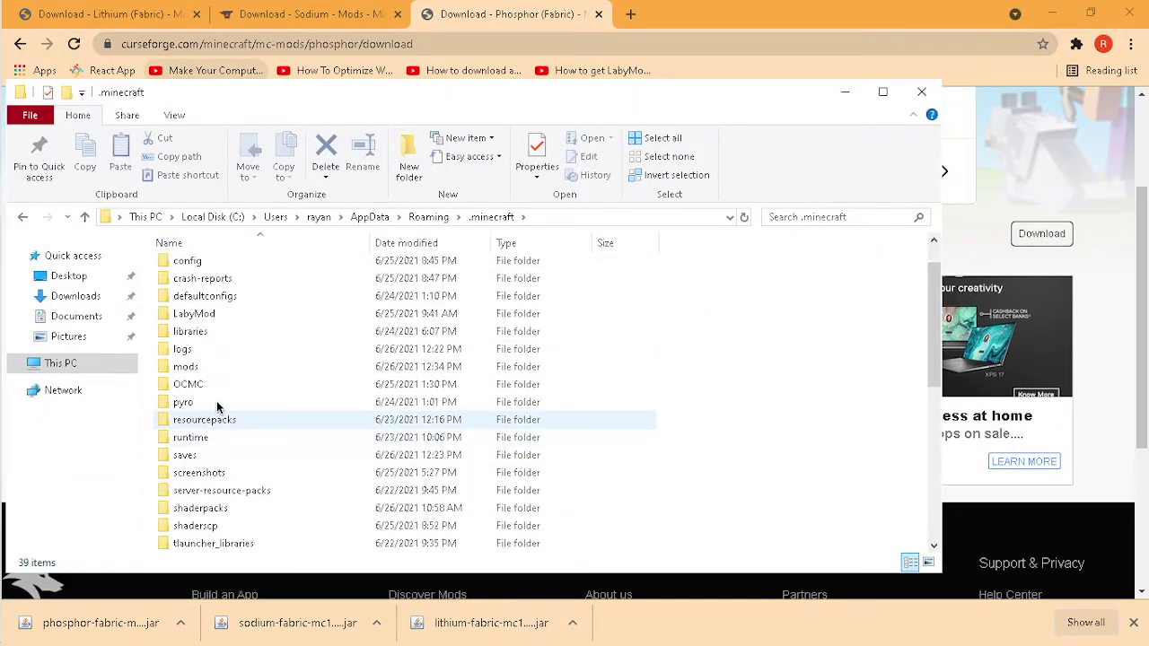
{"action": "double_click", "coordinate": [185, 367]}
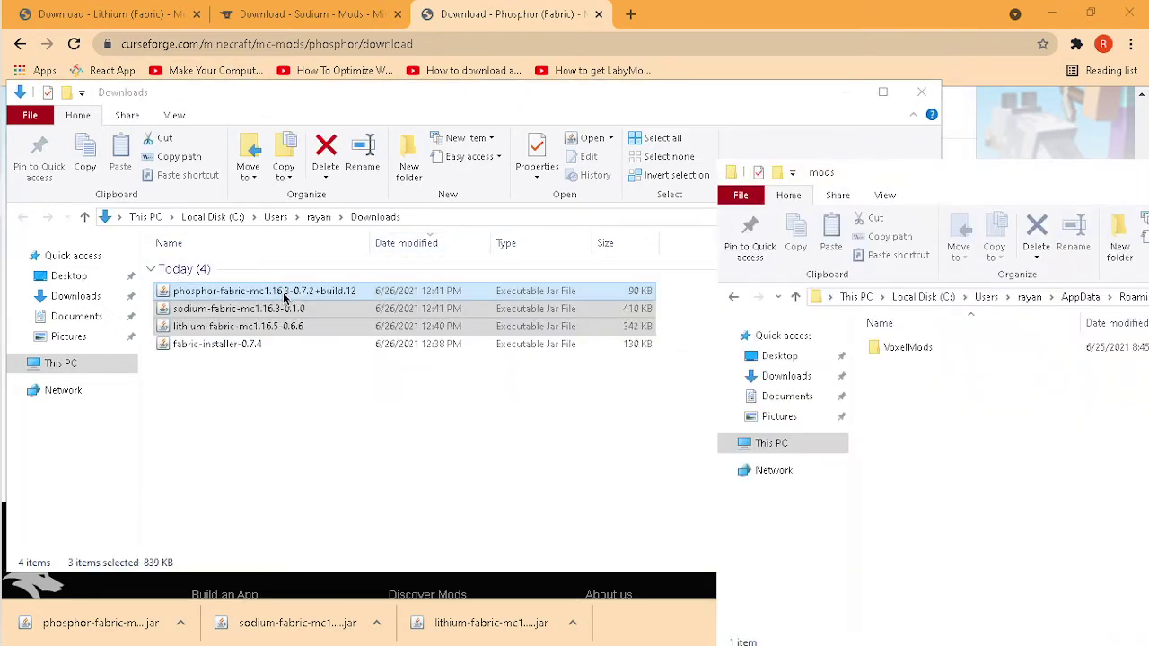
Move the three mod jars into the mods folder, close both Explorer windows, and return to OBS
{"action": "left_click_drag", "start_coordinate": [284, 298], "coordinate": [948, 437]}
{"action": "left_click_drag", "start_coordinate": [898, 173], "coordinate": [404, 139]}
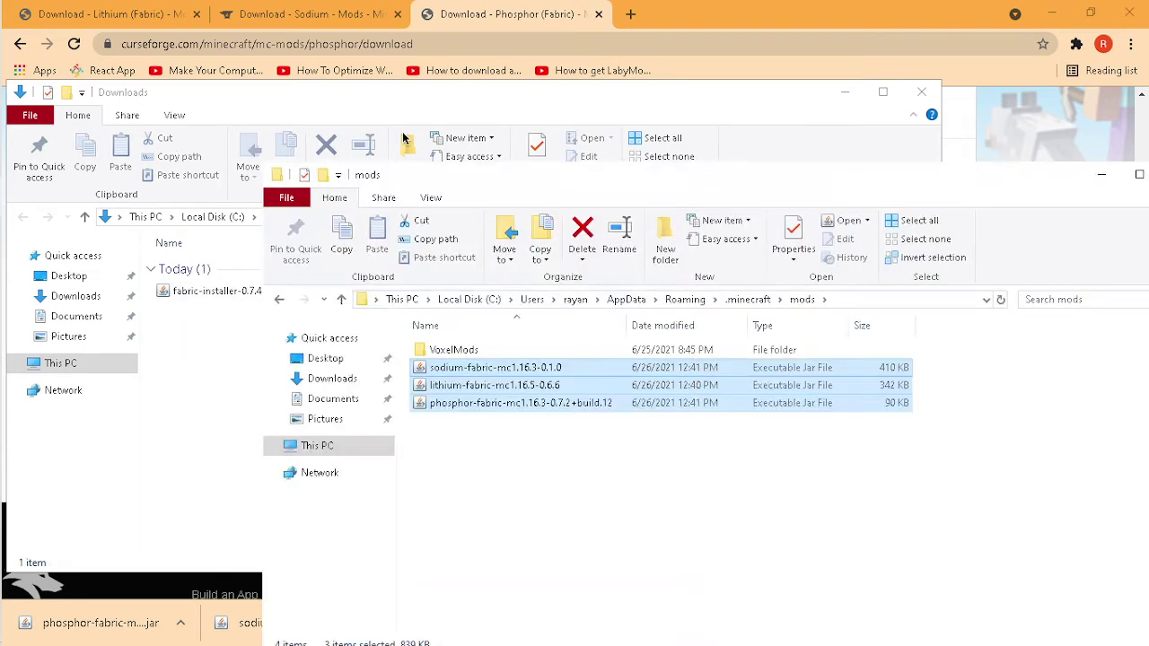
{"action": "left_click", "coordinate": [666, 158]}
{"action": "mouse_move", "coordinate": [4, 222]}
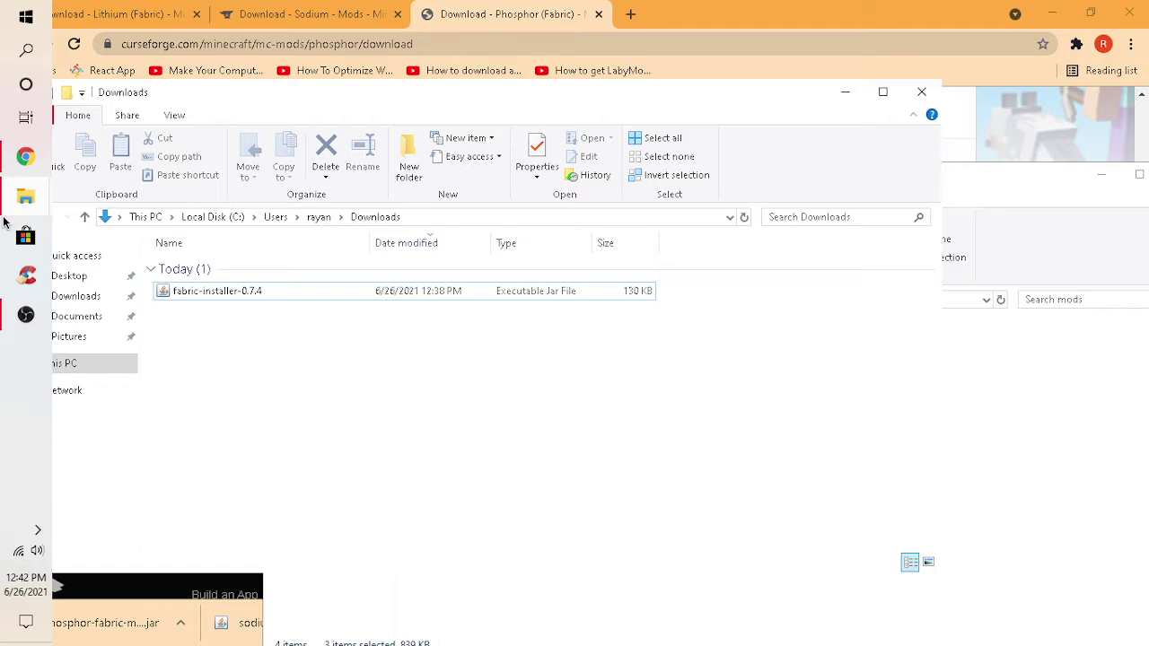
{"action": "mouse_move", "coordinate": [34, 206]}
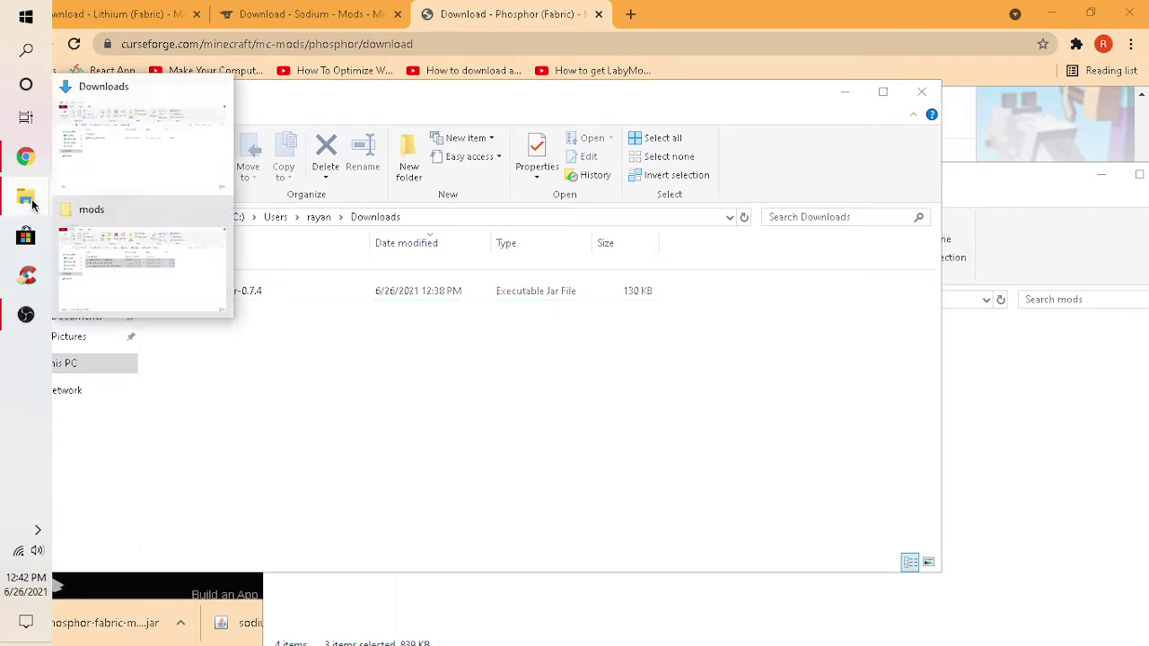
{"action": "left_click", "coordinate": [229, 209]}
{"action": "left_click", "coordinate": [230, 153]}
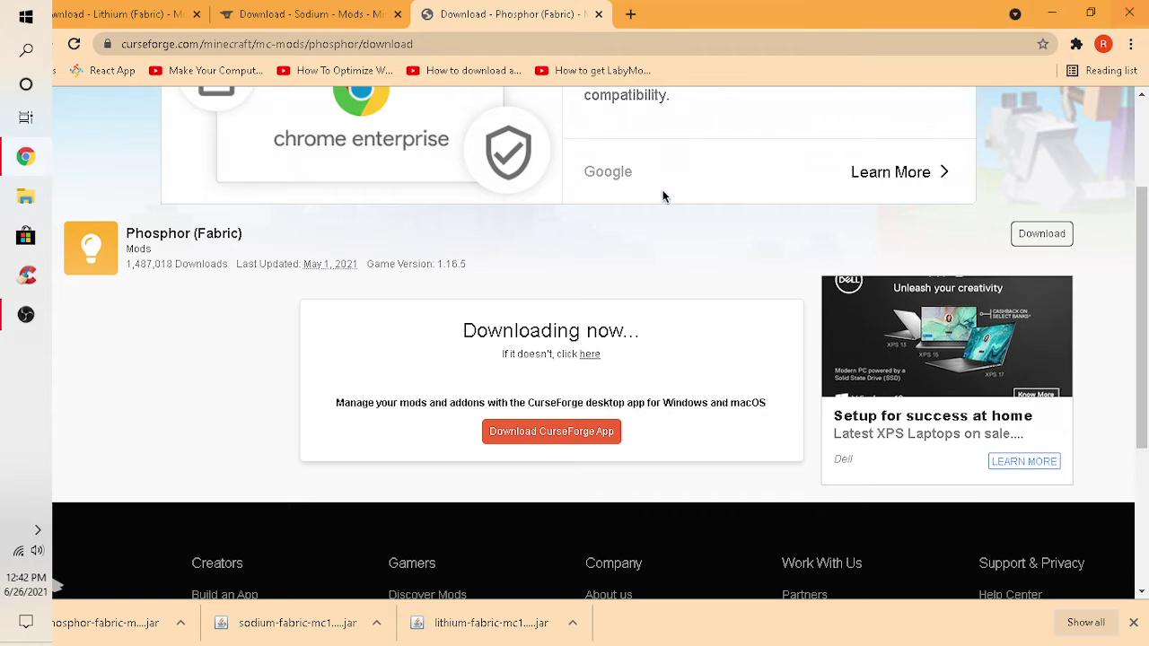
{"action": "key", "text": "alt+Tab"}
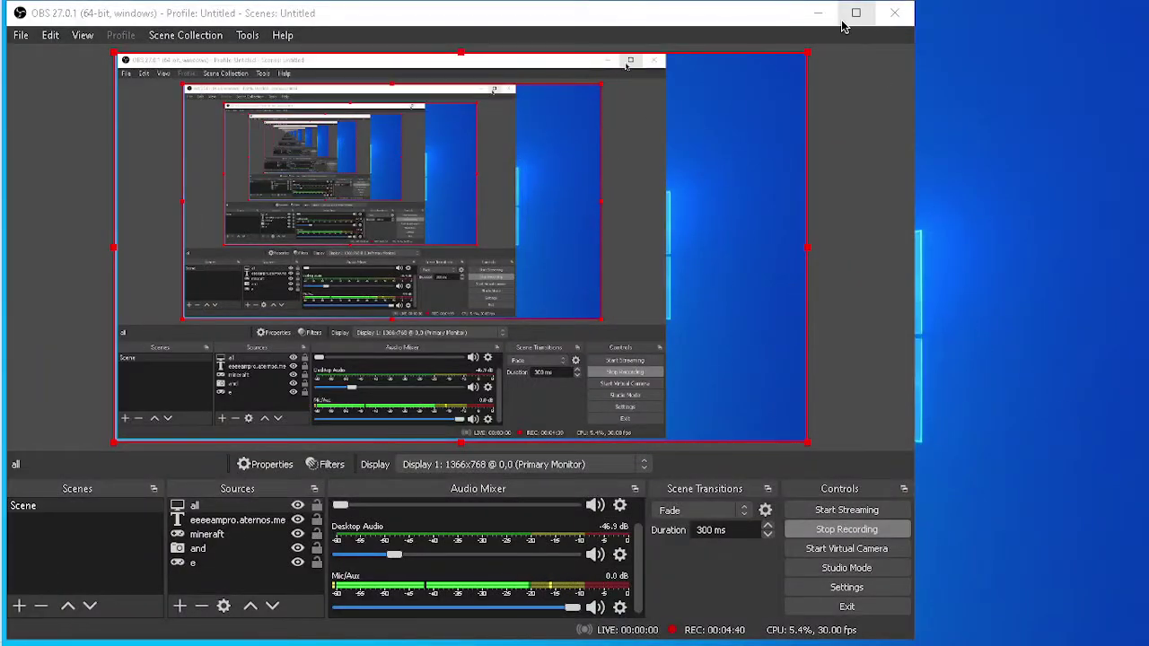
Minimize OBS, launch TLauncher via a Windows search for 'Tlauncher', and dismiss the CCleaner notification
{"action": "left_click", "coordinate": [817, 12]}
{"action": "right_click", "coordinate": [790, 114]}
{"action": "left_click", "coordinate": [815, 162]}
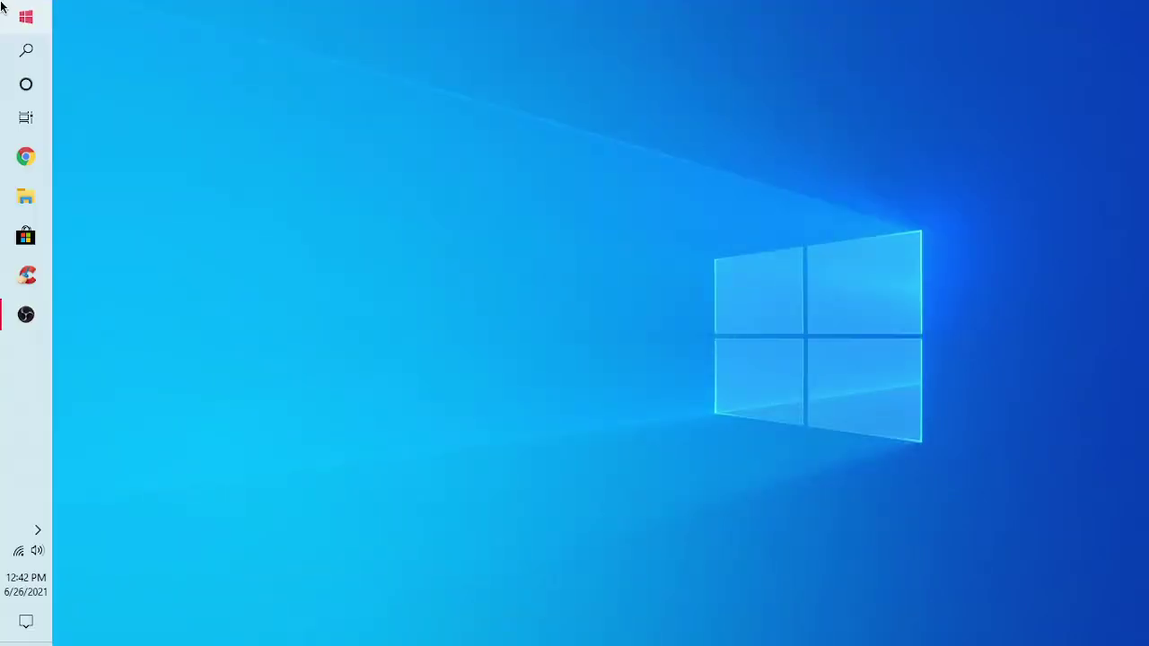
{"action": "left_click", "coordinate": [18, 49]}
{"action": "type", "text": "T"}
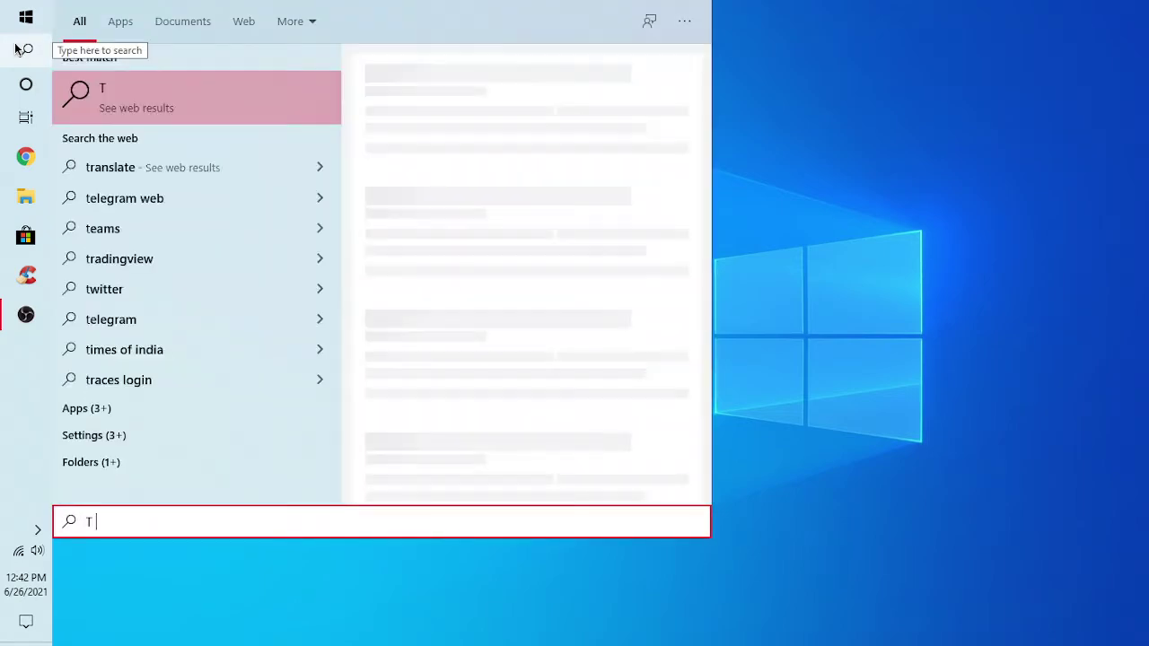
{"action": "type", "text": "launcher"}
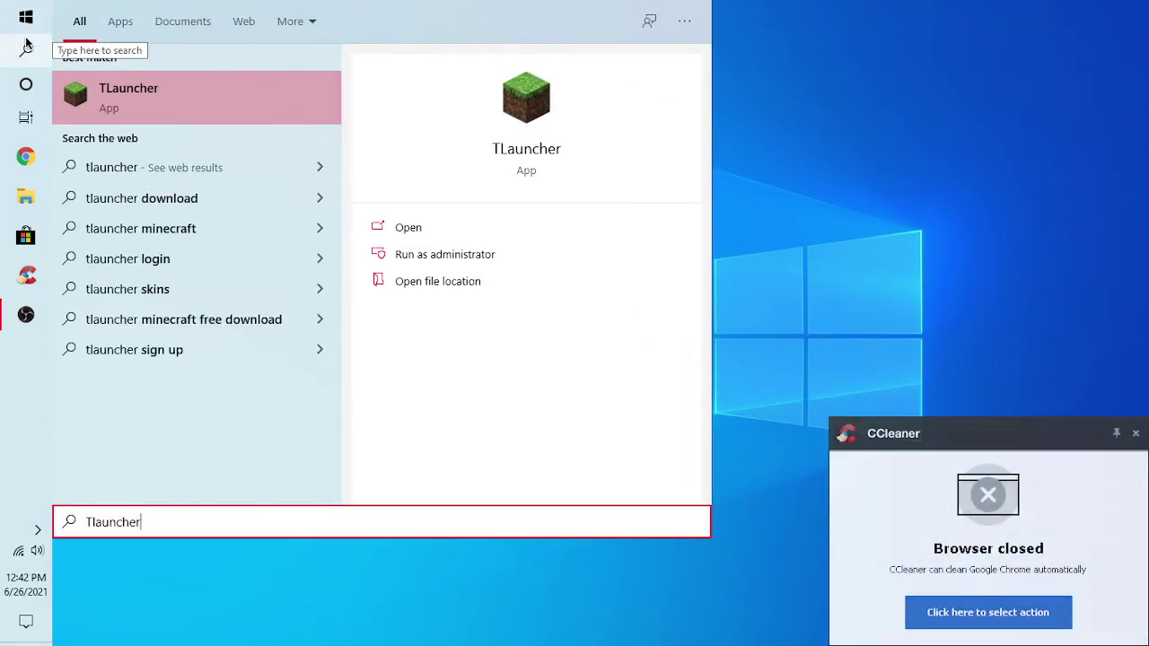
{"action": "left_click", "coordinate": [656, 235]}
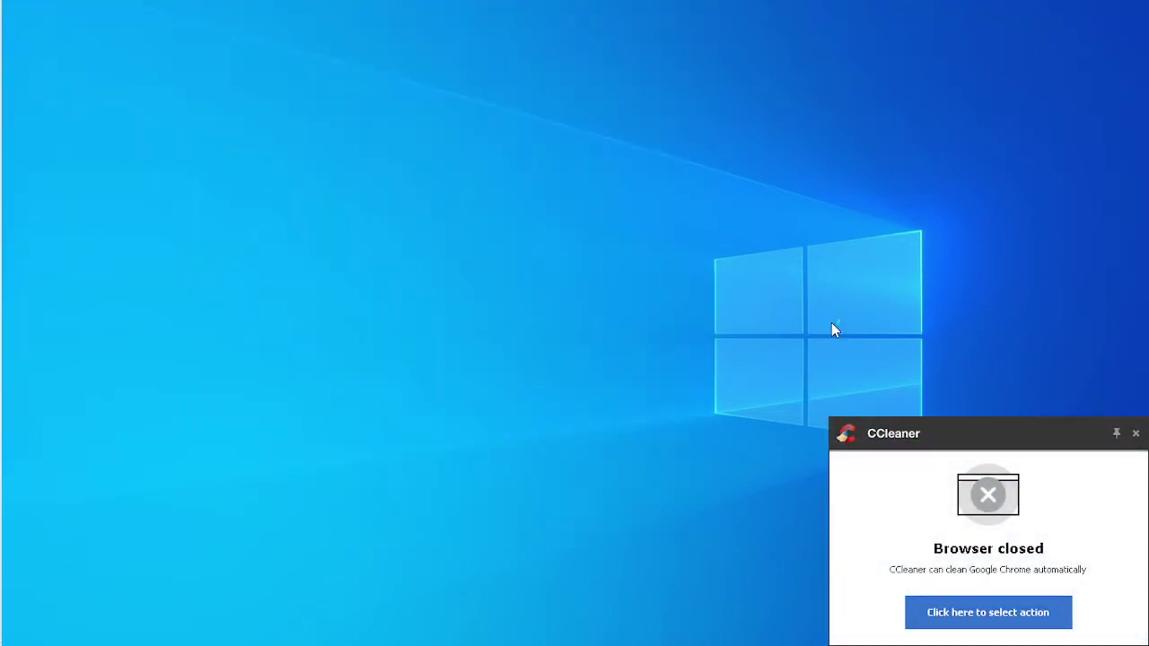
{"action": "left_click", "coordinate": [1135, 435]}
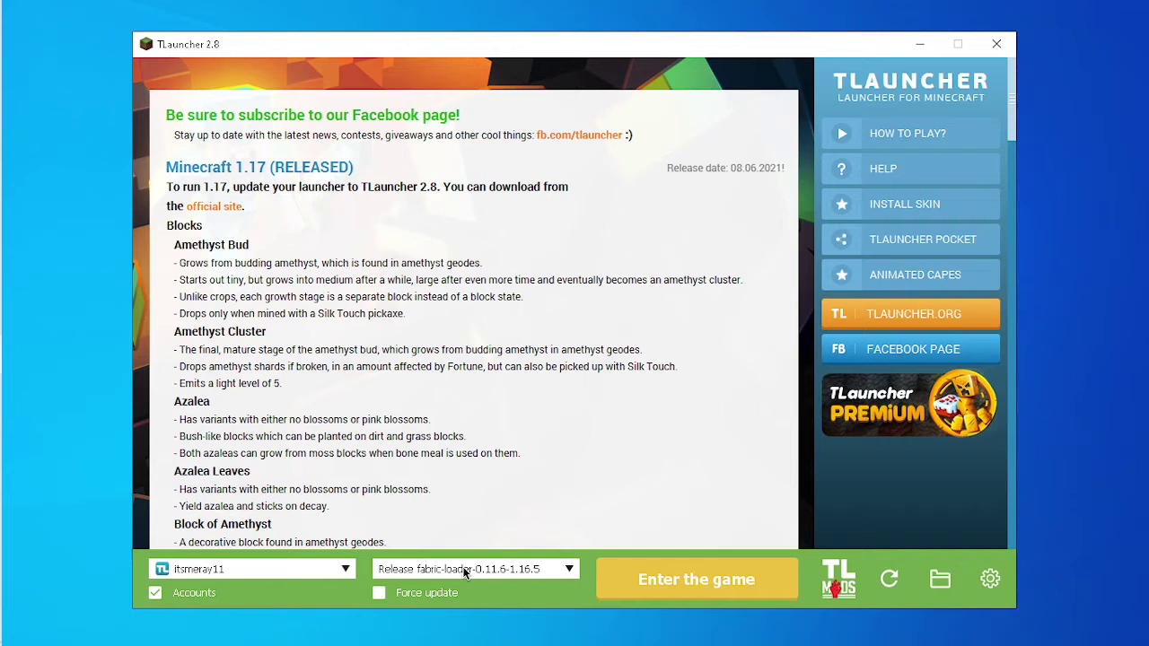
Choose Release fabric-loader-0.11.6-1.16.5 as the game version and start the game
{"action": "left_click", "coordinate": [465, 569]}
{"action": "scroll", "coordinate": [465, 449], "scroll_direction": "up", "scroll_amount": 2}
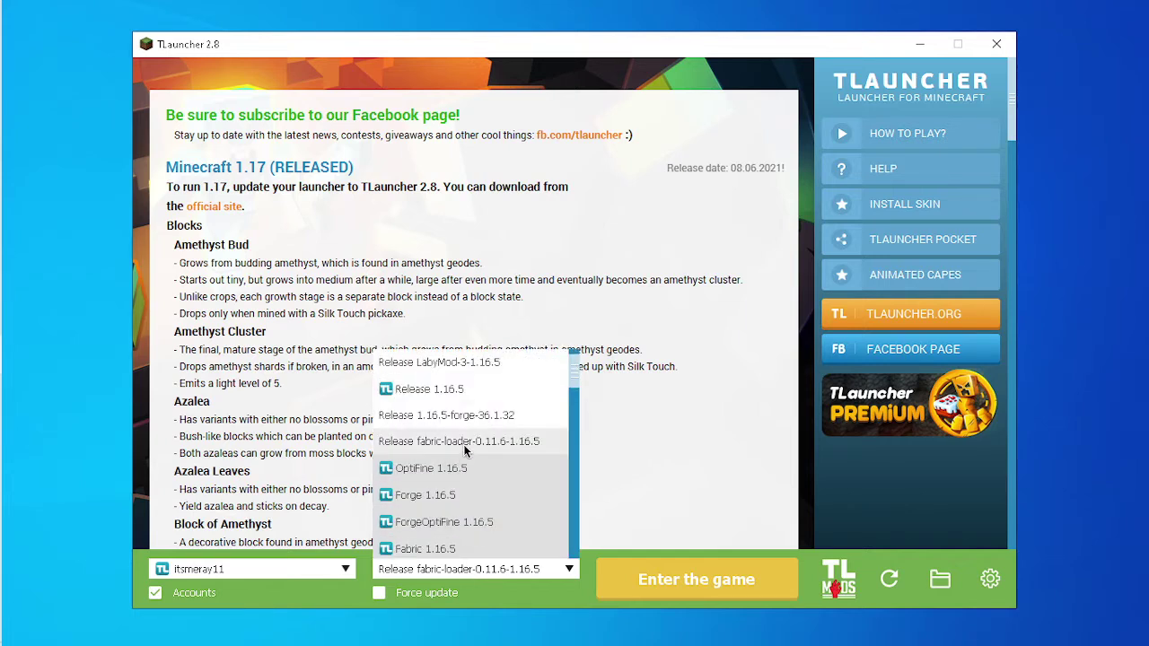
{"action": "left_click", "coordinate": [455, 444]}
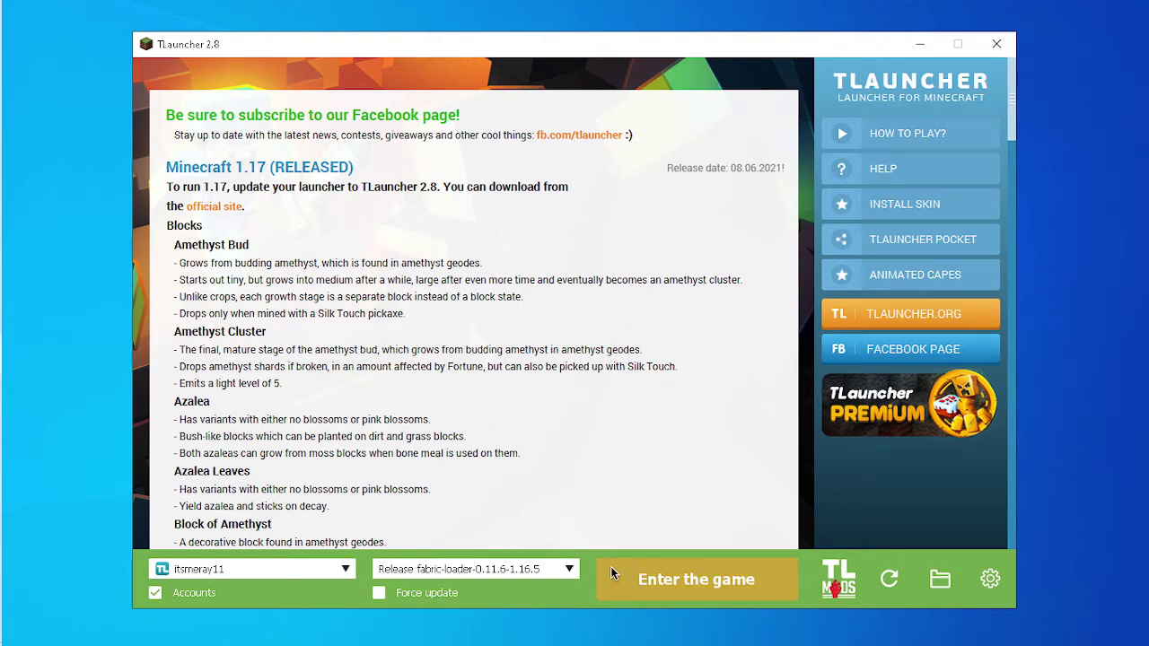
{"action": "left_click", "coordinate": [747, 589]}
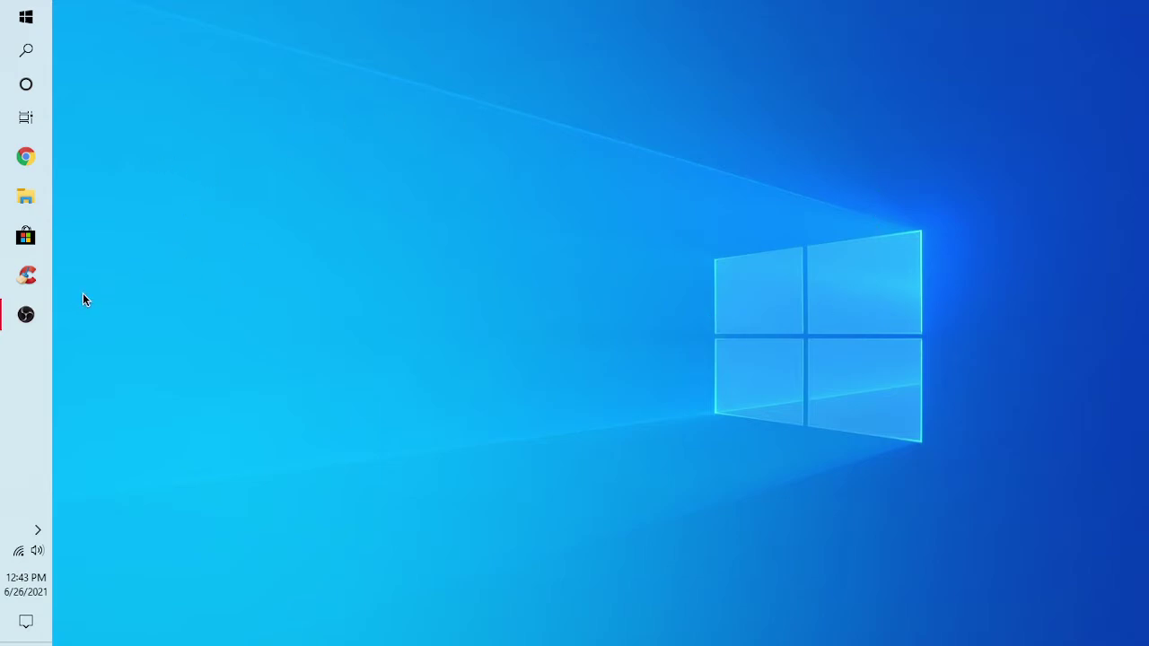
Bring up OBS to confirm the REC timer is still running, then minimize it again
{"action": "left_click", "coordinate": [27, 315]}
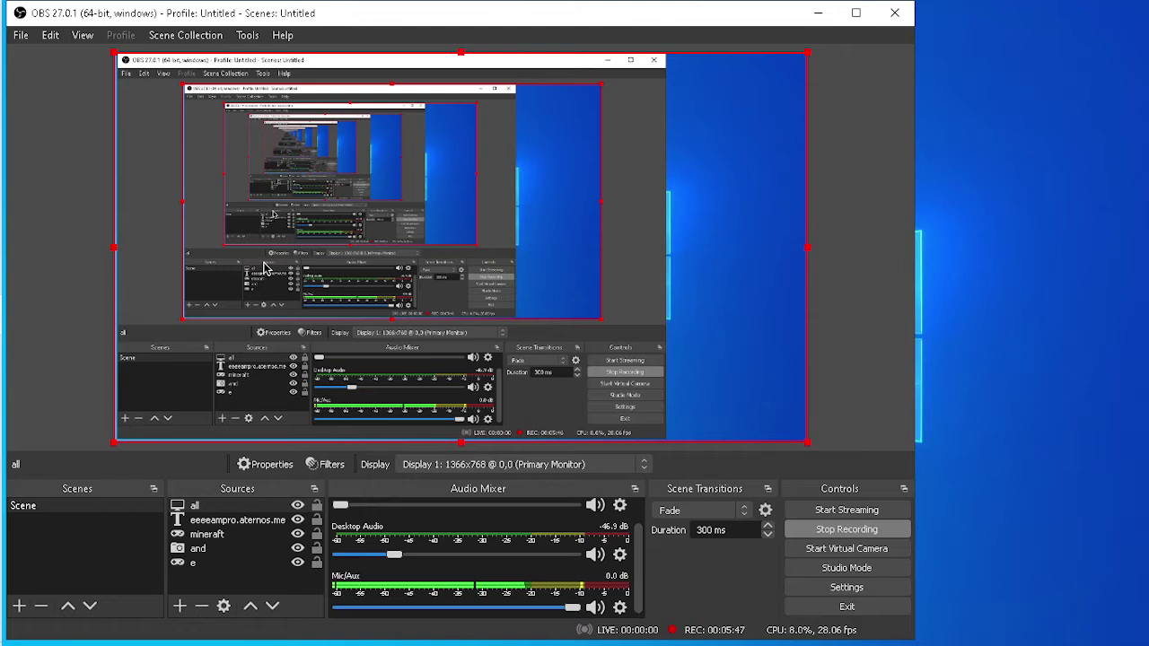
{"action": "left_click", "coordinate": [1032, 409]}
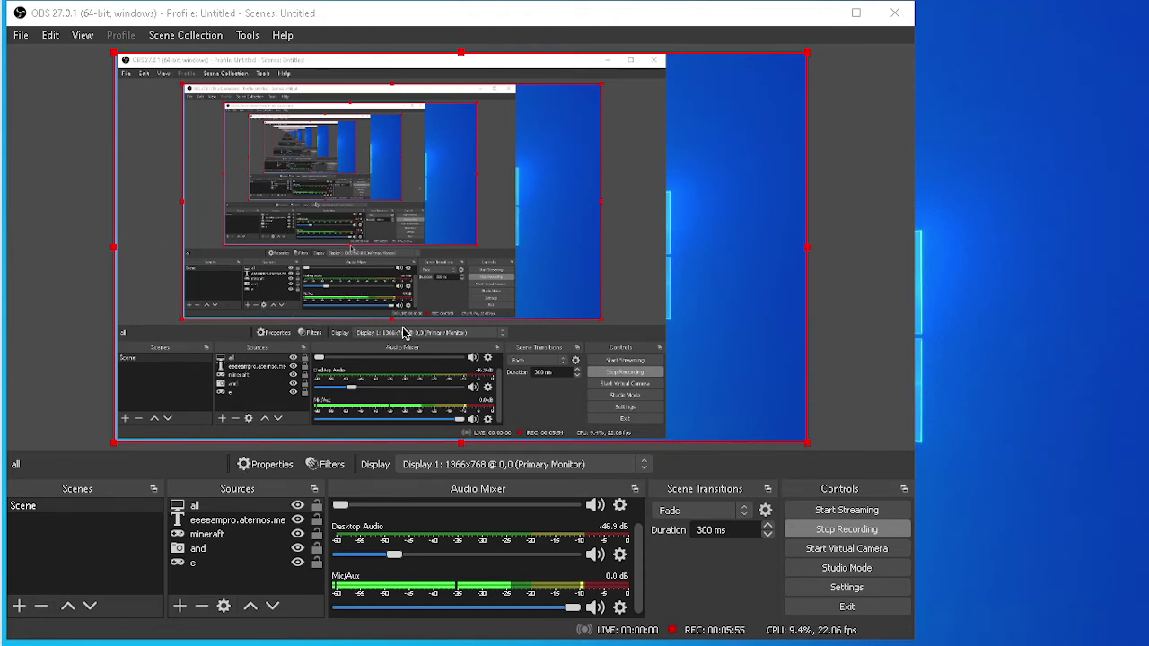
{"action": "left_click", "coordinate": [814, 13]}
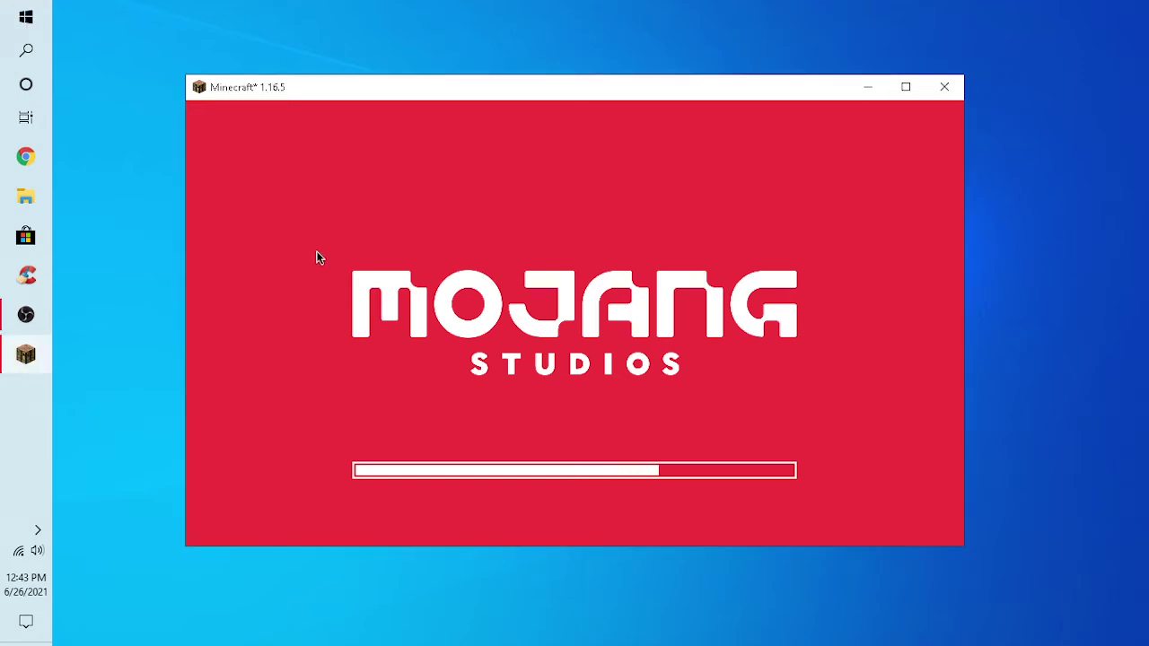
Reposition the Minecraft window and maximize it to fill the screen
{"action": "left_click_drag", "start_coordinate": [547, 80], "coordinate": [297, 52]}
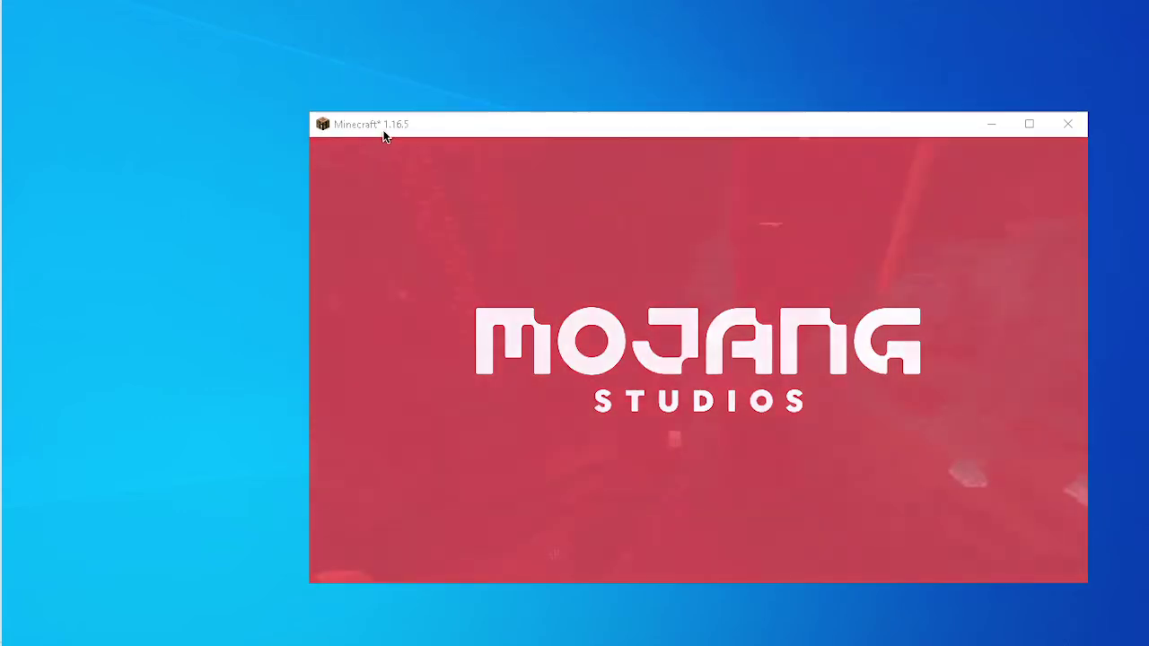
{"action": "left_click_drag", "start_coordinate": [385, 133], "coordinate": [336, 124]}
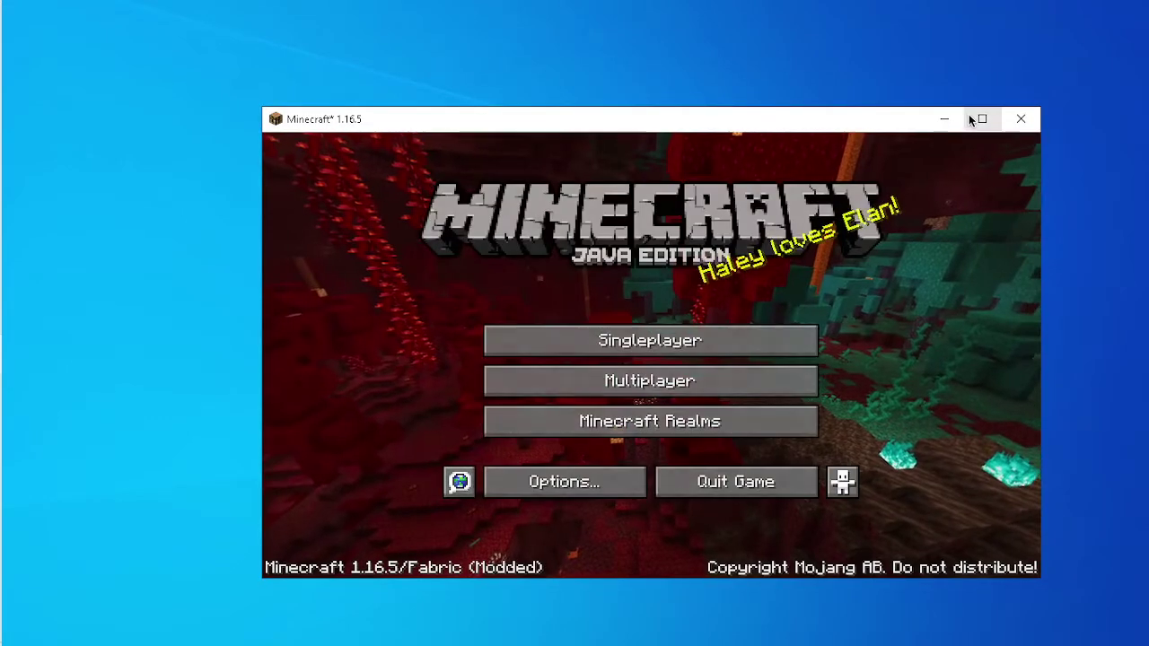
{"action": "left_click", "coordinate": [980, 119]}
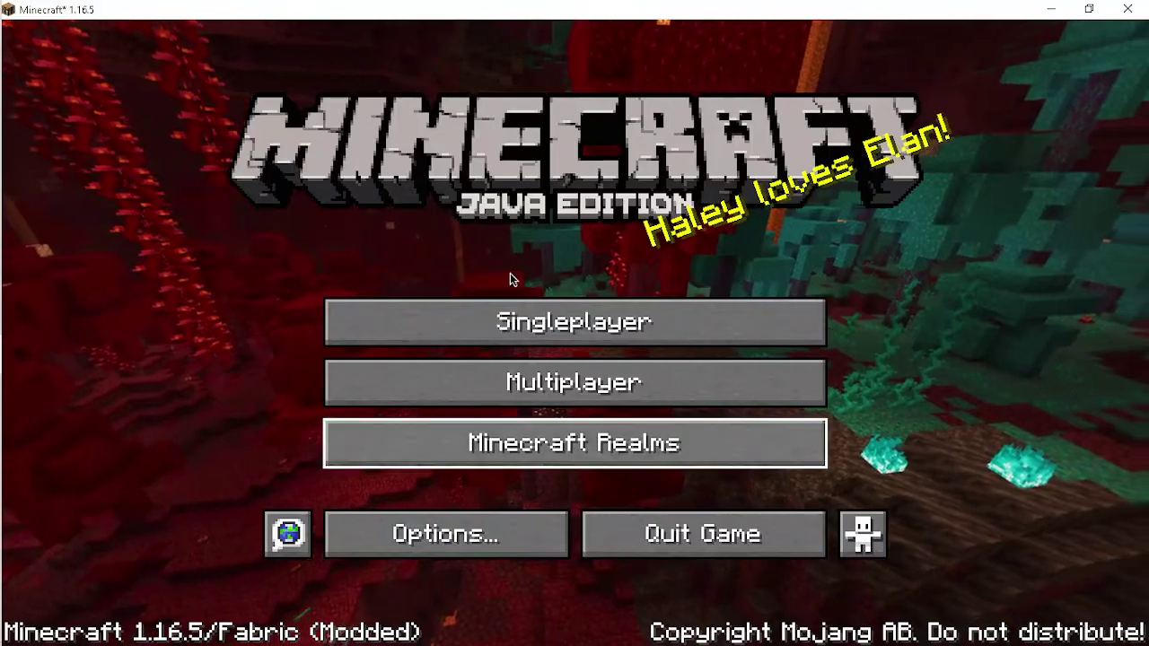
Delete the singleplayer world 'new is new' and go to the Create New World screen
{"action": "left_click", "coordinate": [548, 310]}
{"action": "left_click", "coordinate": [710, 221]}
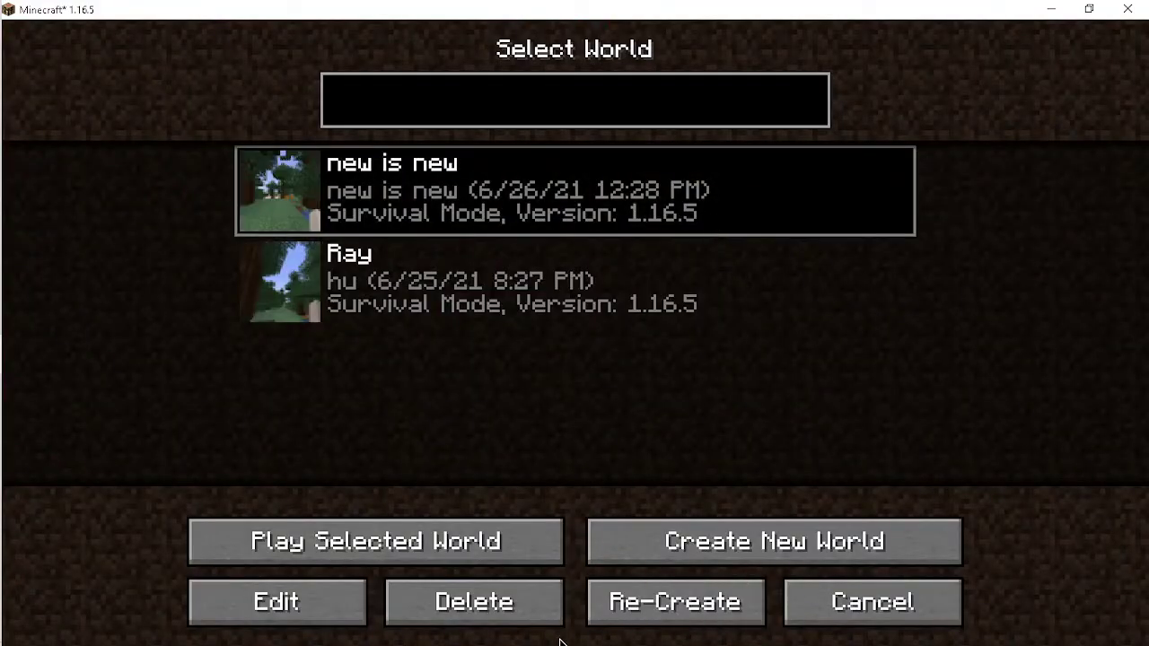
{"action": "left_click", "coordinate": [533, 620]}
{"action": "left_click", "coordinate": [510, 400]}
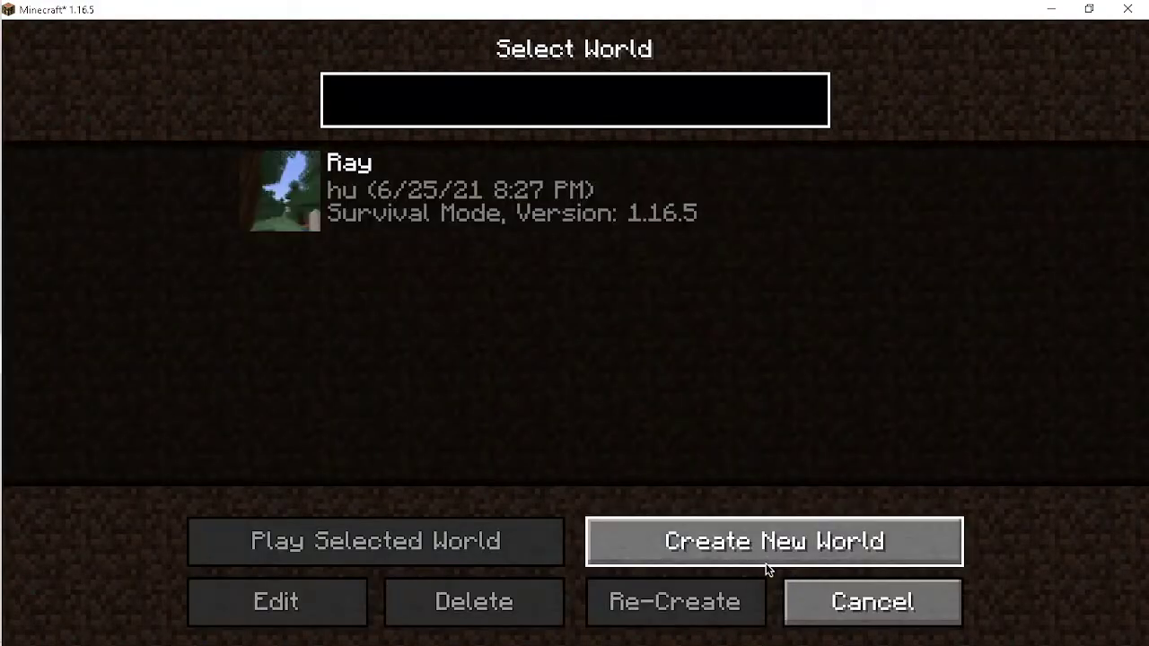
{"action": "key", "text": "Return"}
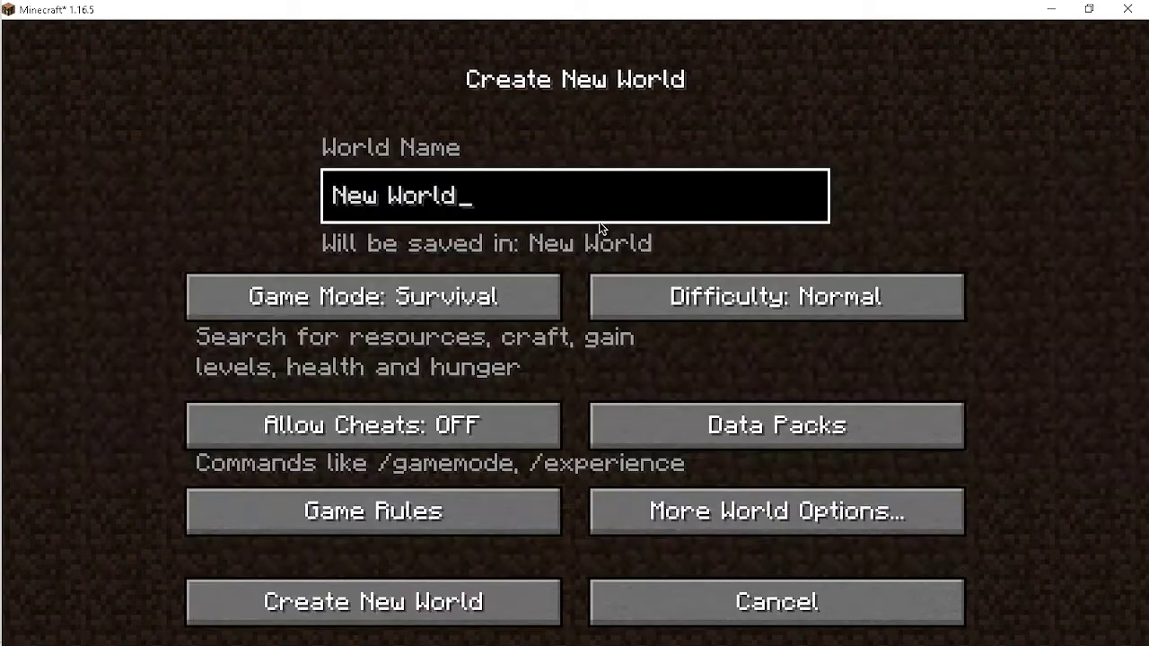
Replace the default world name with 'single player', briefly checking OBS before returning to Minecraft
{"action": "key", "text": "ctrl+a"}
{"action": "type", "text": "sin"}
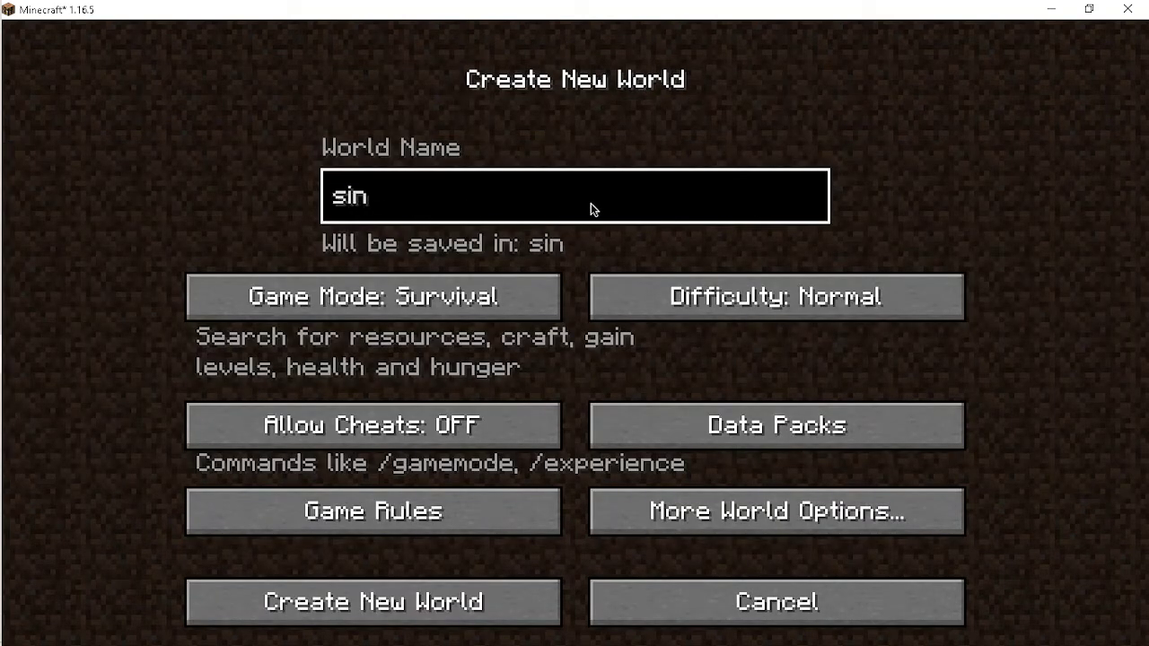
{"action": "type", "text": "hlr"}
{"action": "key", "text": "BackSpace"}
{"action": "key", "text": "BackSpace"}
{"action": "key", "text": "BackSpace"}
{"action": "type", "text": "gl"}
{"action": "key", "text": "BackSpace"}
{"action": "type", "text": "l"}
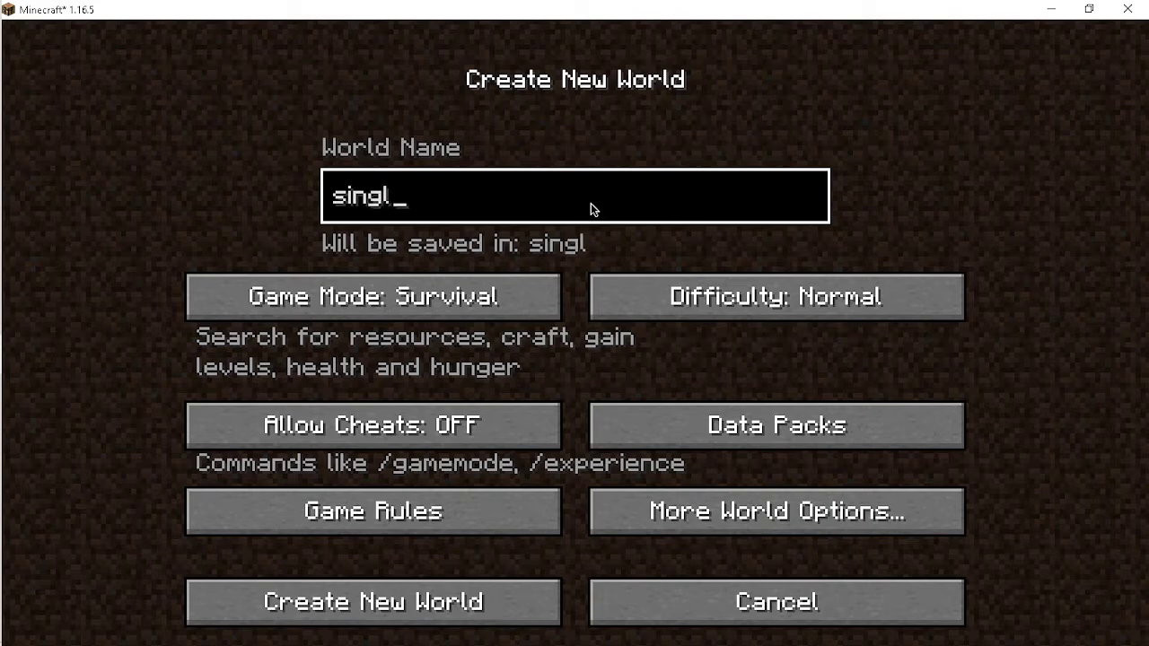
{"action": "type", "text": "e player"}
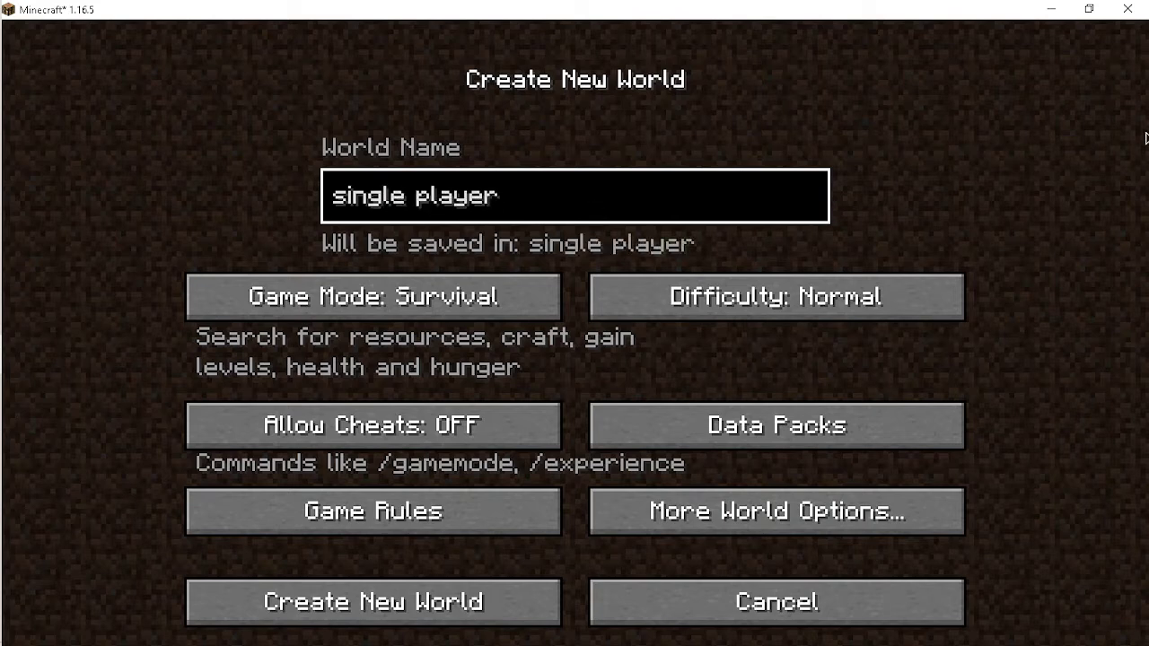
{"action": "mouse_move", "coordinate": [2, 224]}
{"action": "left_click", "coordinate": [25, 315]}
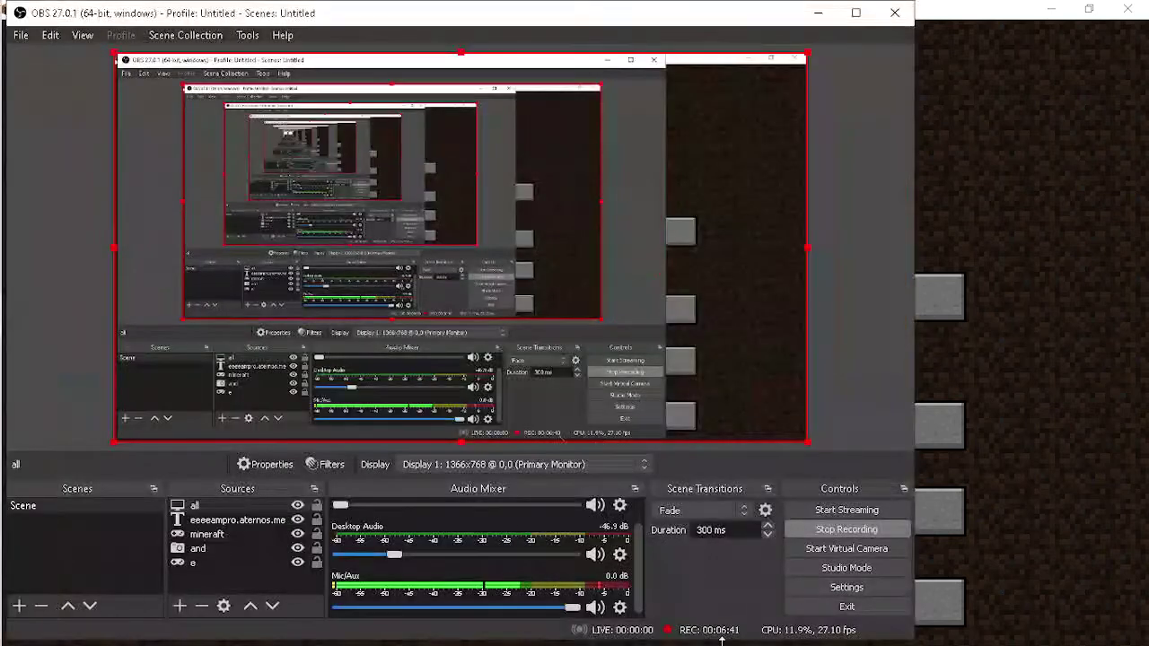
{"action": "left_click", "coordinate": [1006, 350]}
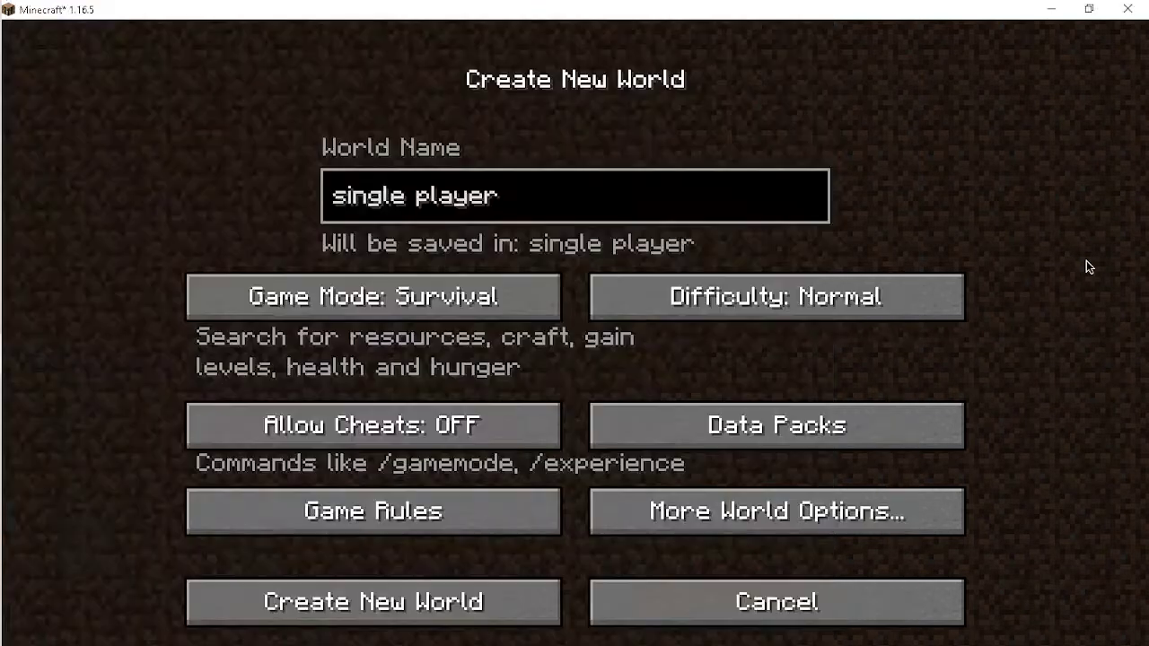
Create the survival world 'single player', then bring Minecraft back in front of OBS while it loads
{"action": "left_click", "coordinate": [300, 625]}
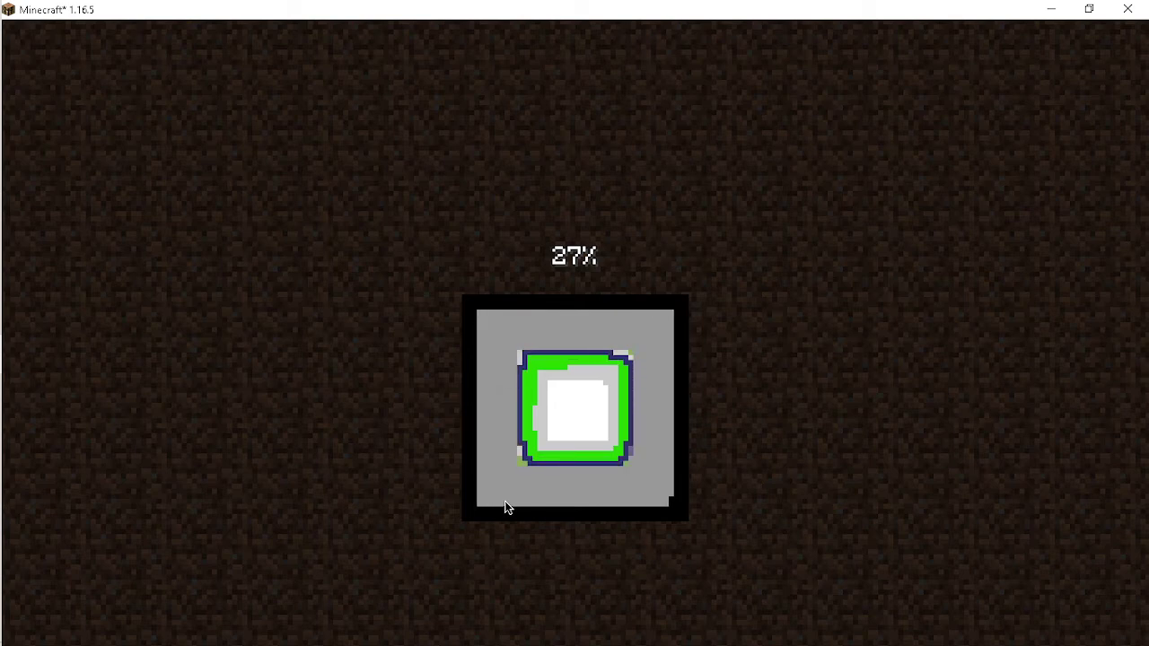
{"action": "left_click", "coordinate": [26, 314]}
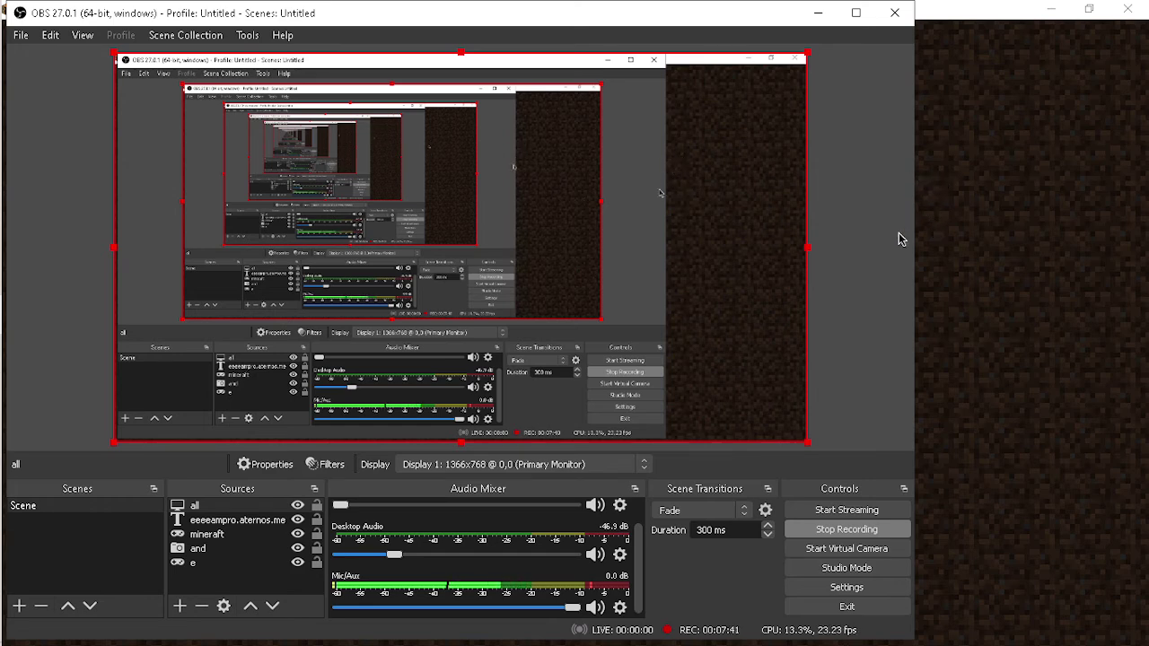
{"action": "left_click", "coordinate": [1032, 246]}
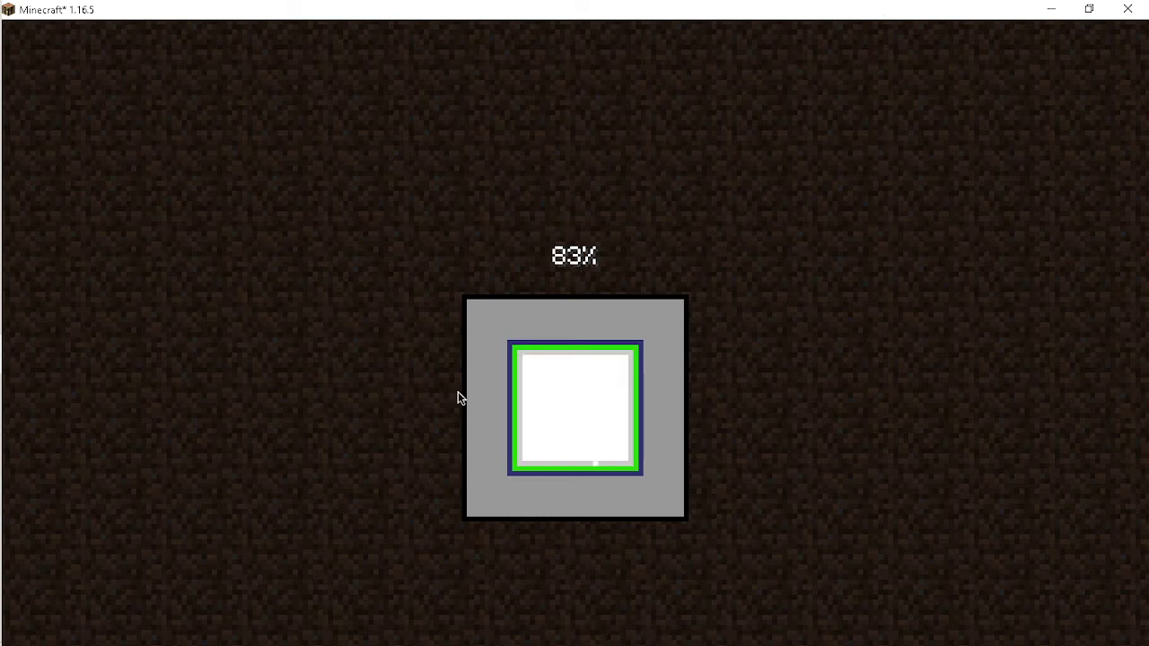
Confirm OBS is still recording by maximizing and restoring it, then return to the loaded Minecraft world
{"action": "left_click", "coordinate": [14, 311]}
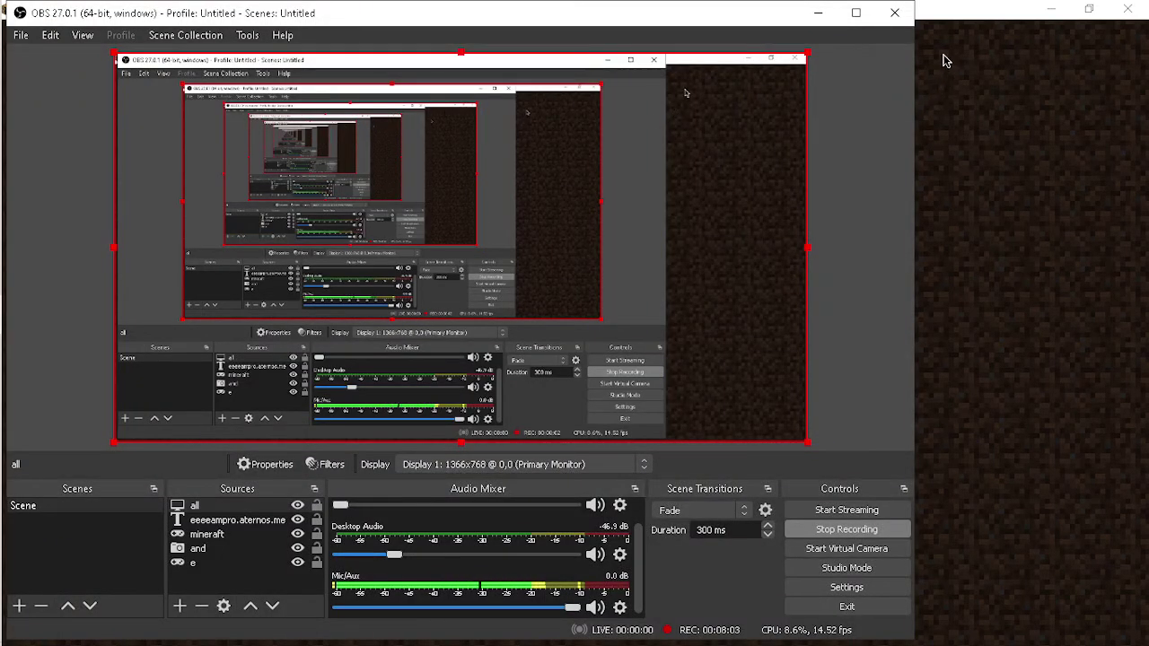
{"action": "left_click", "coordinate": [855, 13]}
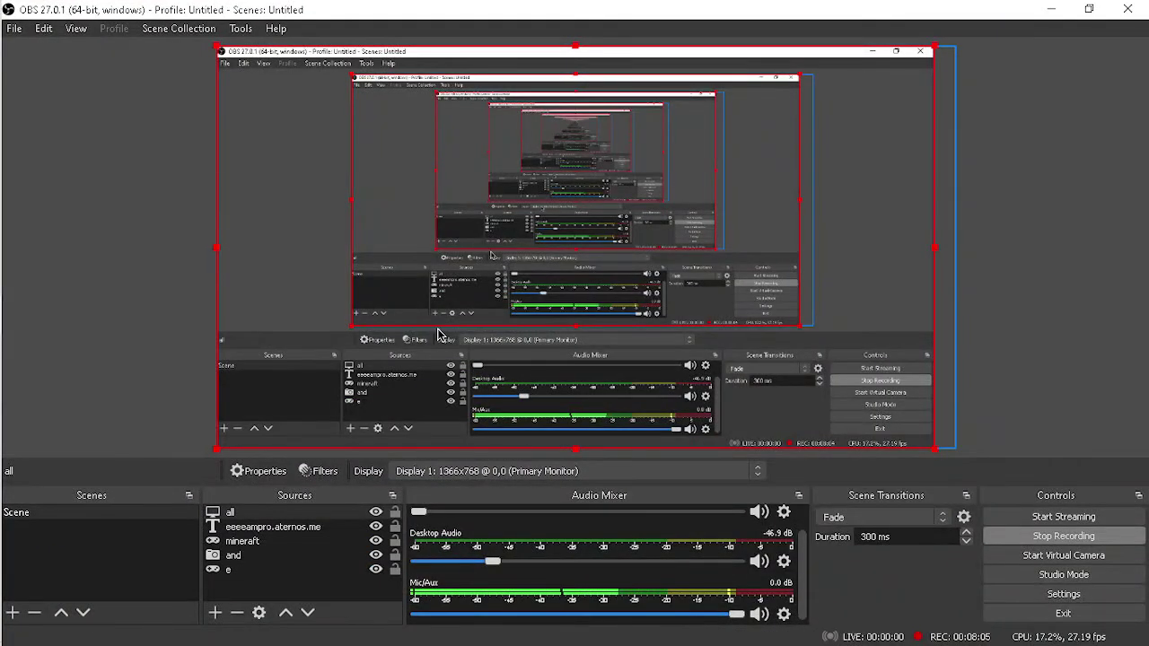
{"action": "left_click", "coordinate": [1089, 9]}
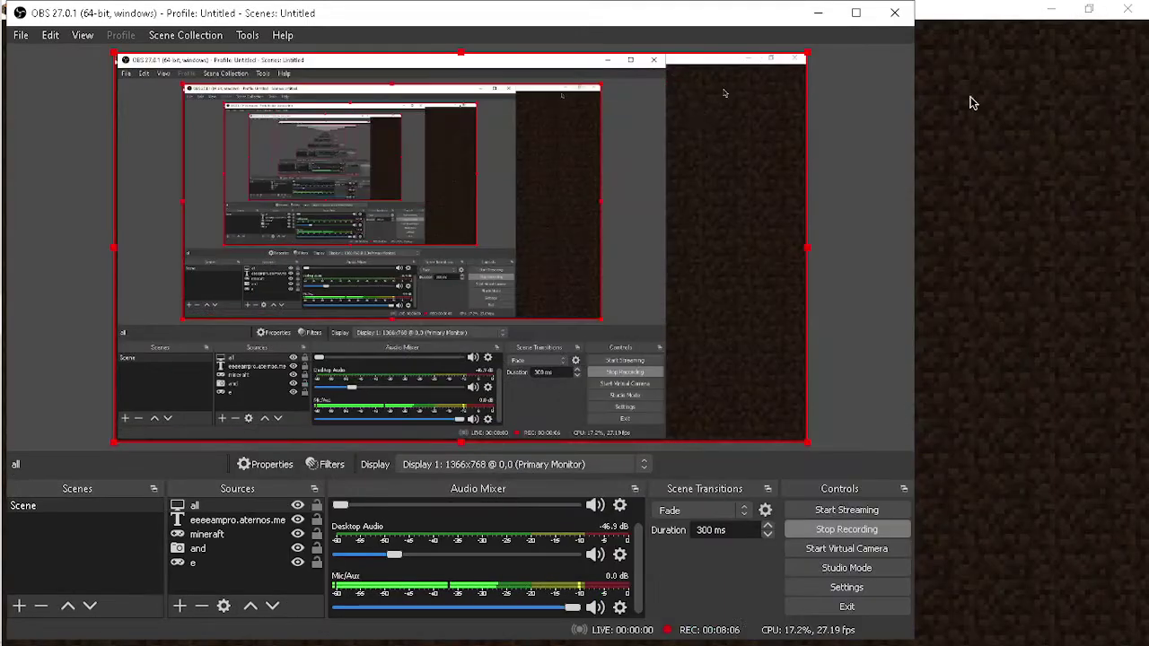
{"action": "left_click", "coordinate": [1018, 287]}
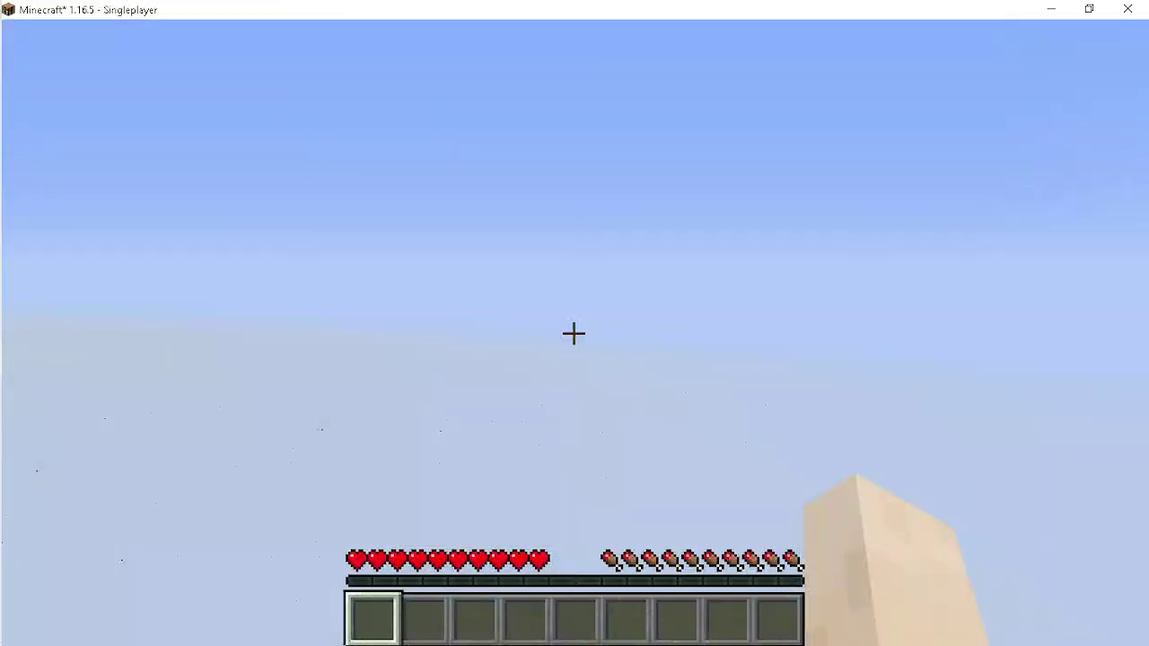
Look down at the grassy island, punch once, and switch to the front-facing third-person view with F5
{"action": "mouse_move", "coordinate": [575, 334]}
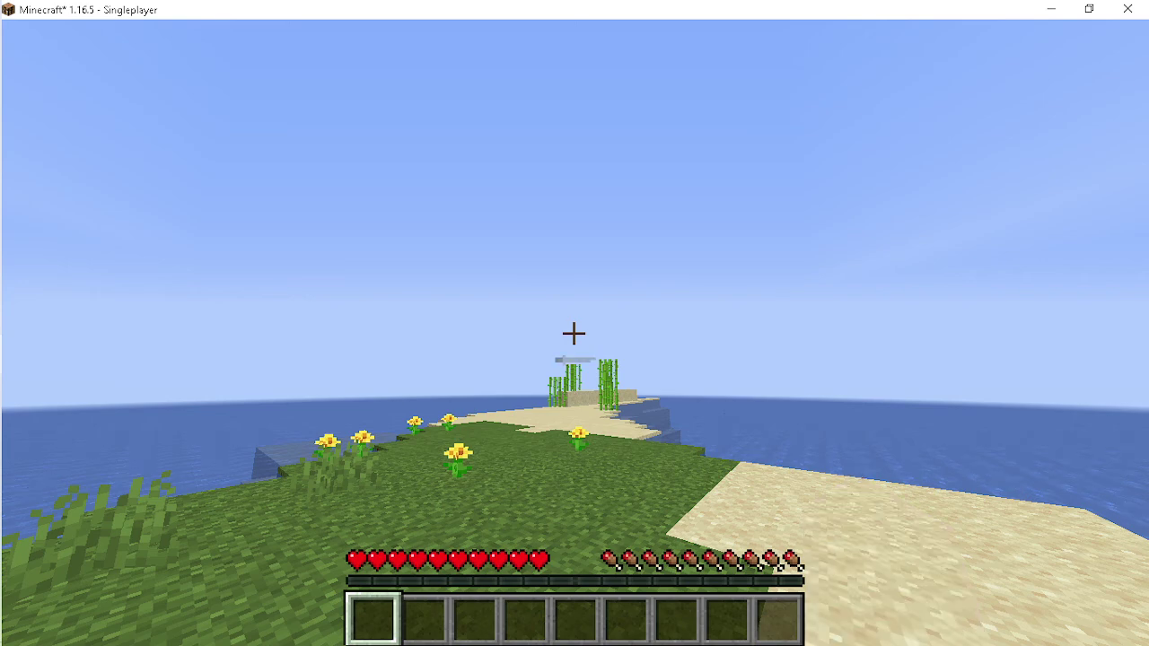
{"action": "left_click", "coordinate": [575, 334]}
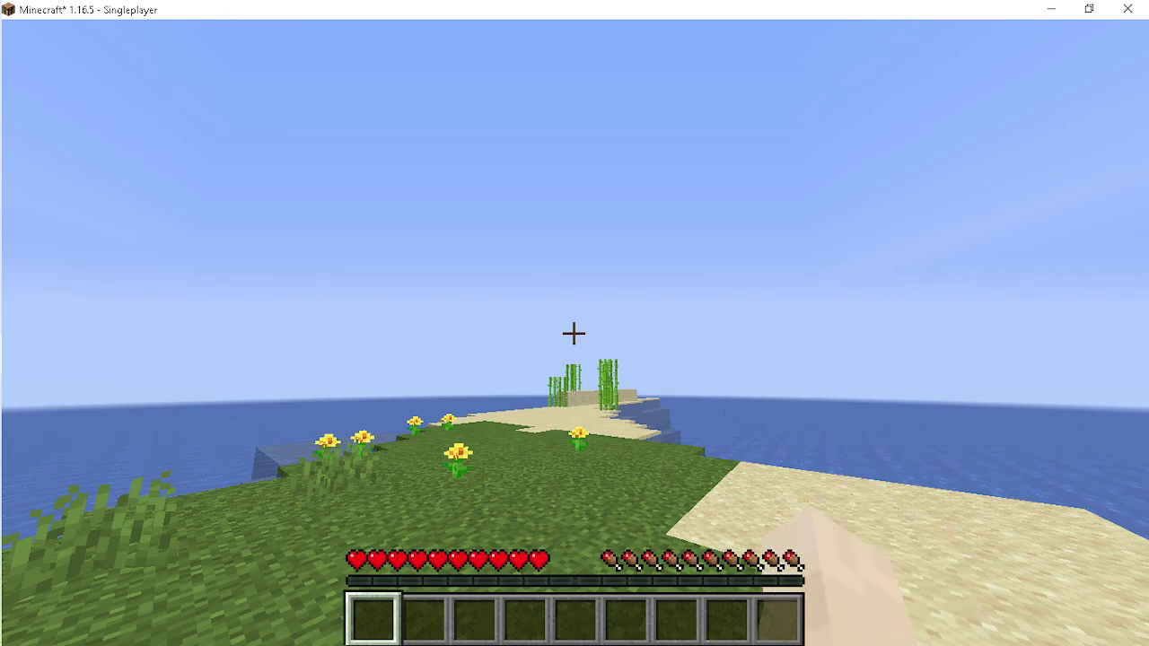
{"action": "key", "text": "F5"}
{"action": "key", "text": "F5"}
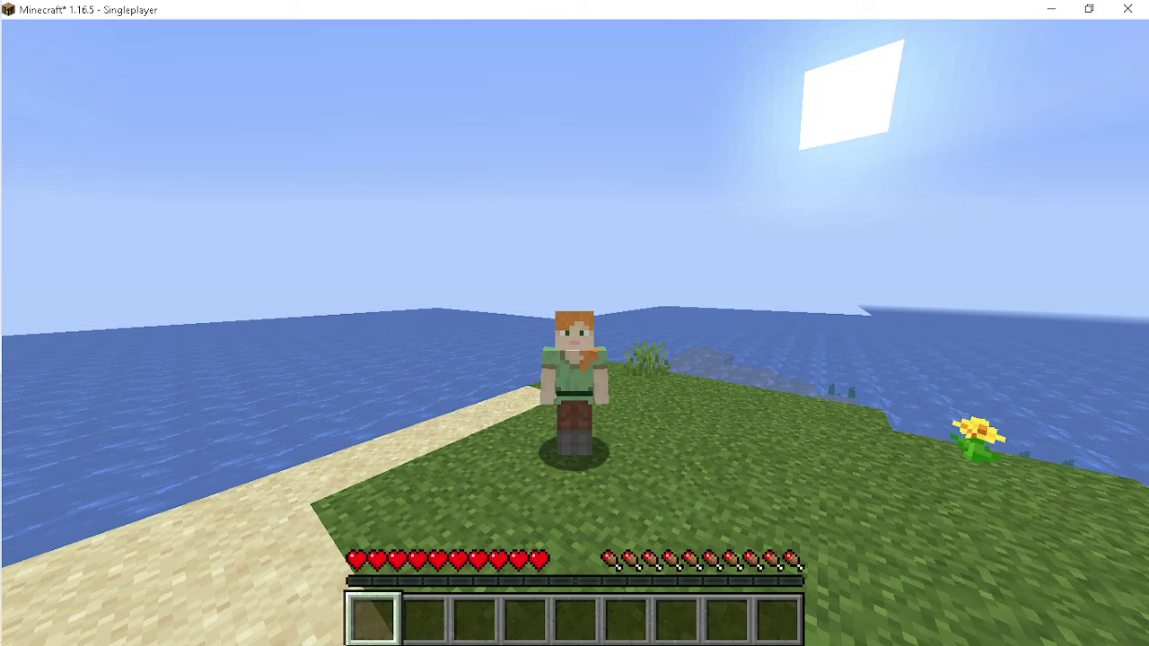
Return to first-person view, show the debug overlay, and punch at the sky a few times
{"action": "key", "text": "F5"}
{"action": "key", "text": "F3"}
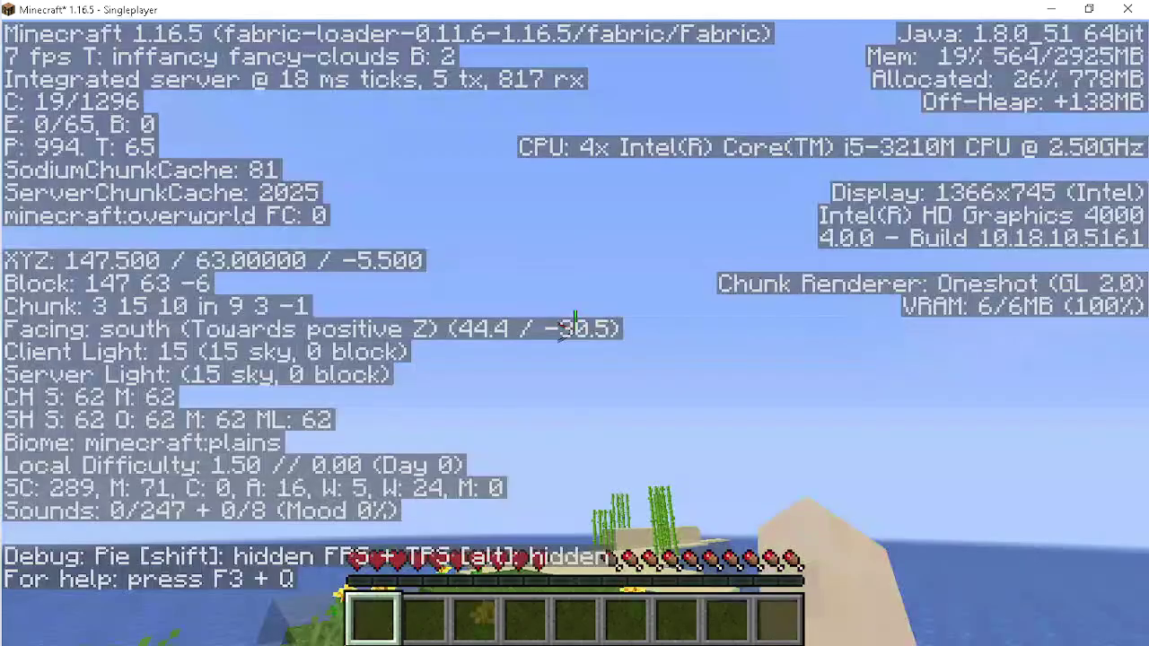
{"action": "left_click", "coordinate": [574, 323]}
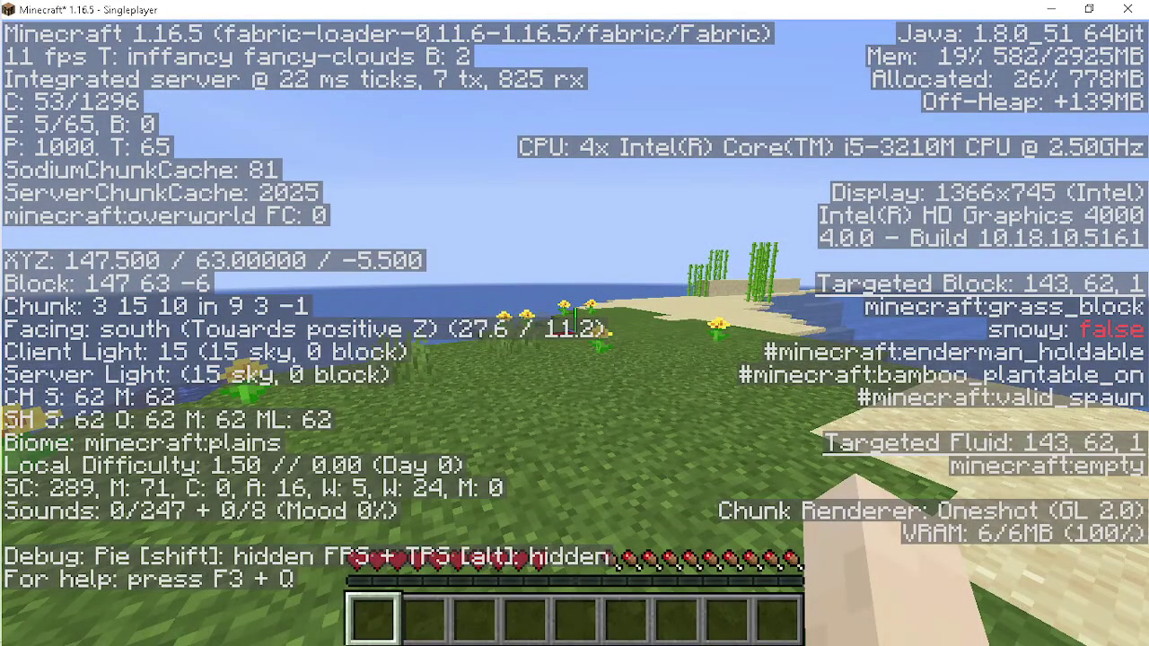
{"action": "key", "text": "F3"}
{"action": "left_click", "coordinate": [575, 324]}
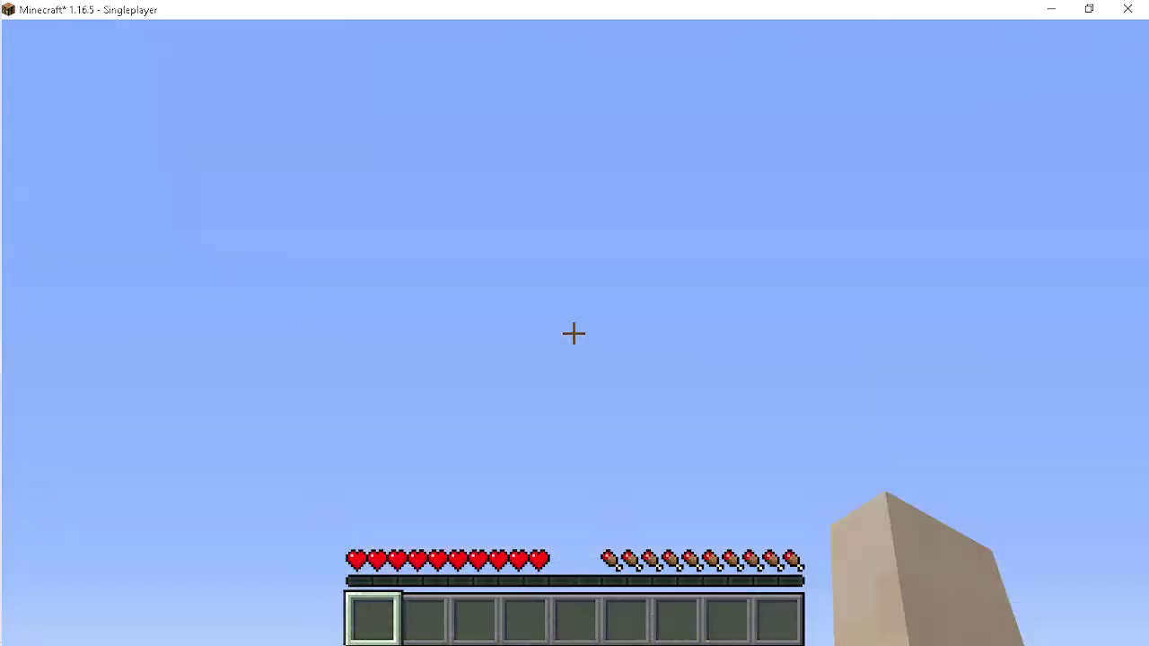
{"action": "left_click", "coordinate": [575, 333]}
Toggle the F3 debug overlay on and off to read the Fabric loader and Sodium chunk info
{"action": "key", "text": "F3"}
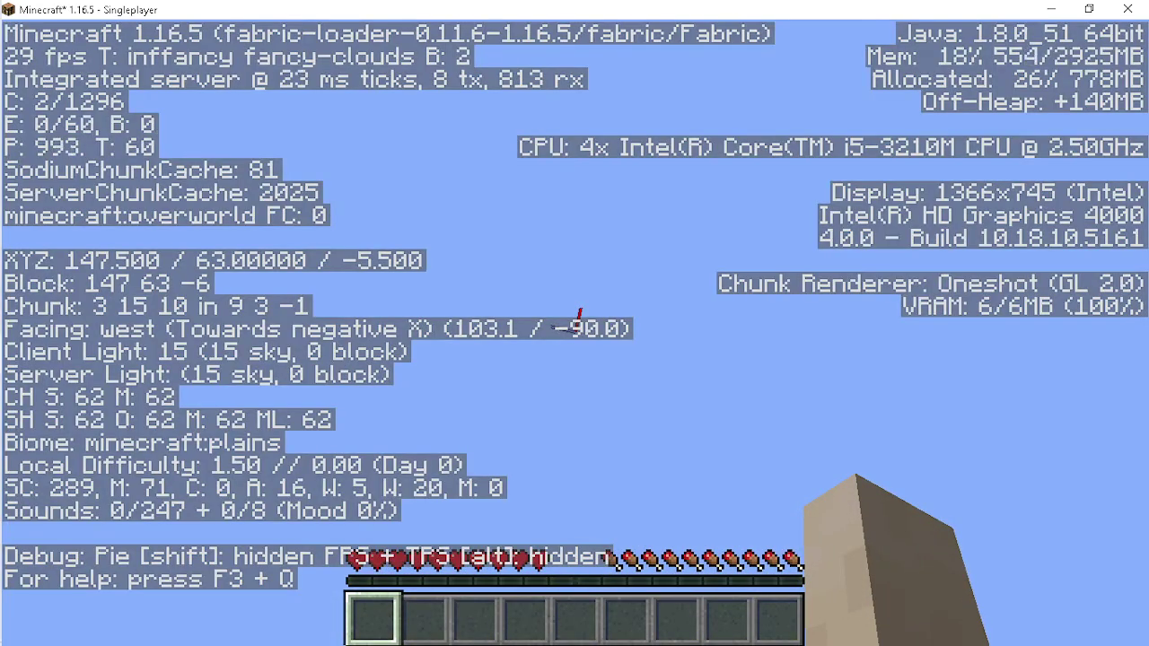
{"action": "key", "text": "F3"}
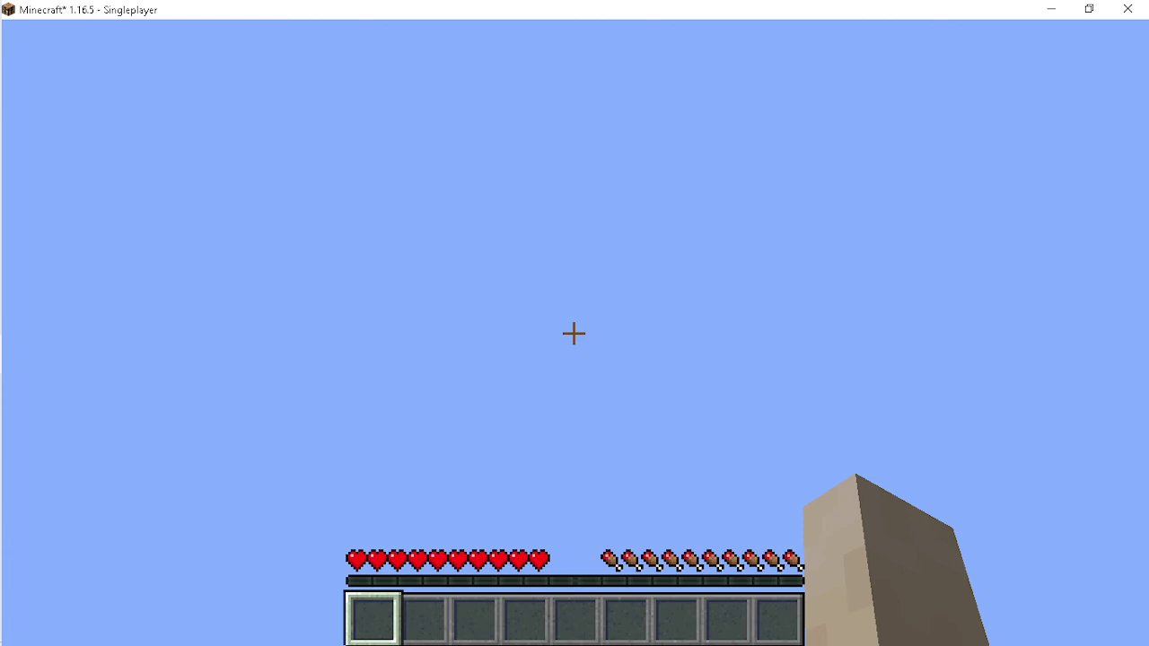
{"action": "key", "text": "F3"}
{"action": "key", "text": "F3"}
{"action": "mouse_move", "coordinate": [574, 333]}
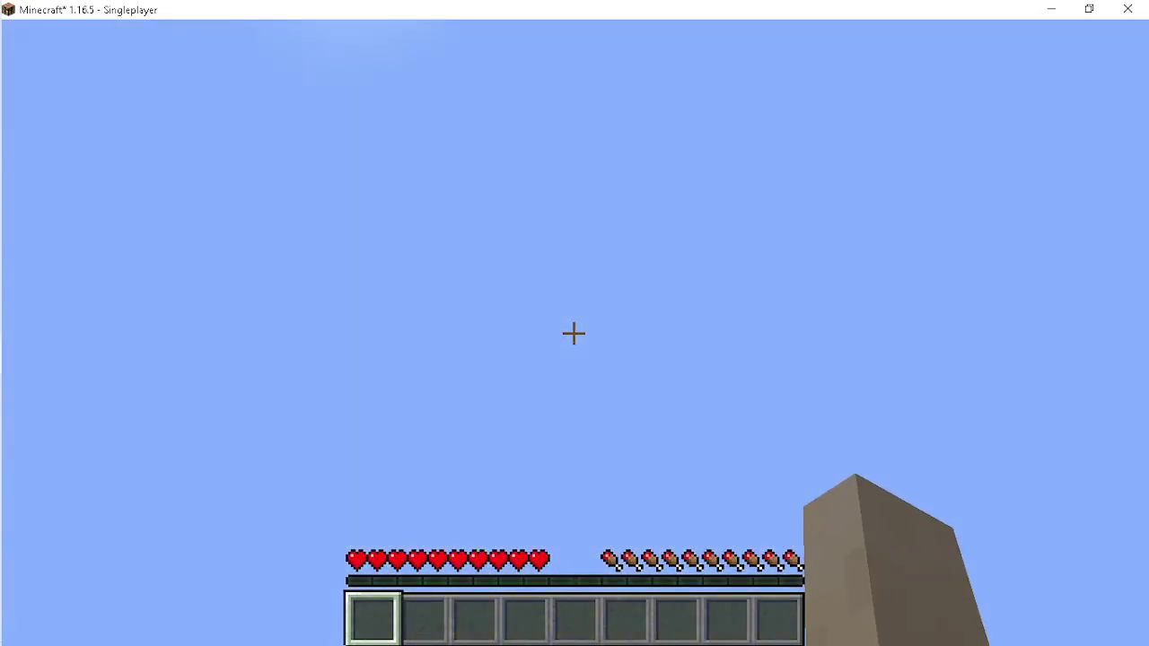
{"action": "key", "text": "F3"}
{"action": "key", "text": "F3"}
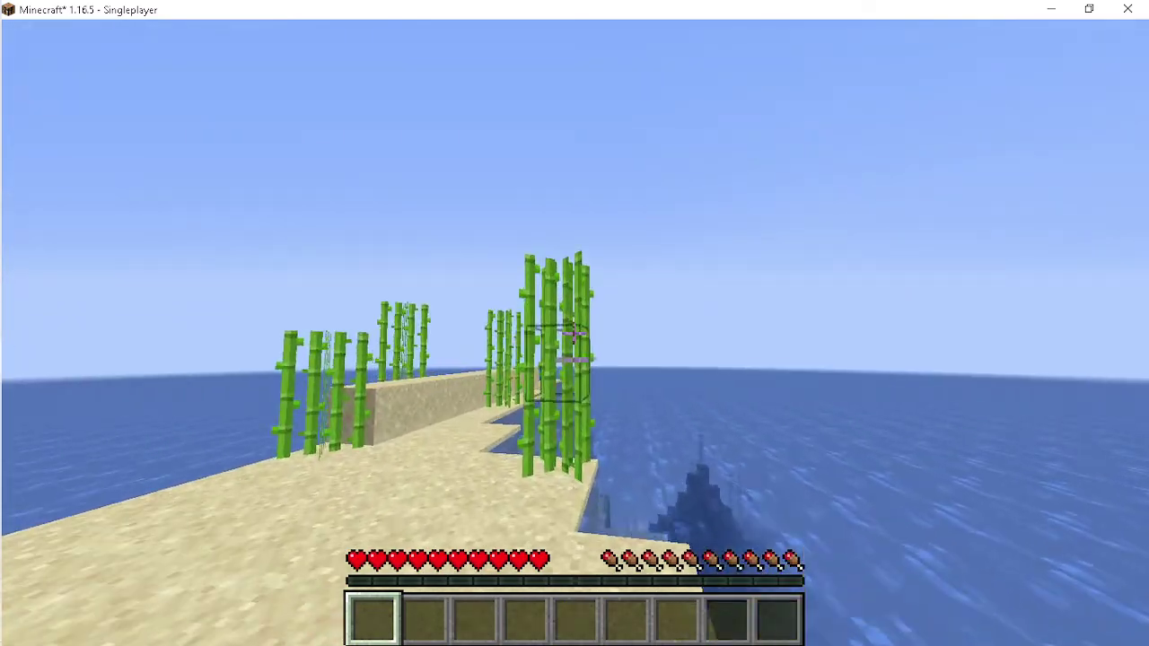
Break and collect the sugar cane patches around the island
{"action": "left_click", "coordinate": [574, 333]}
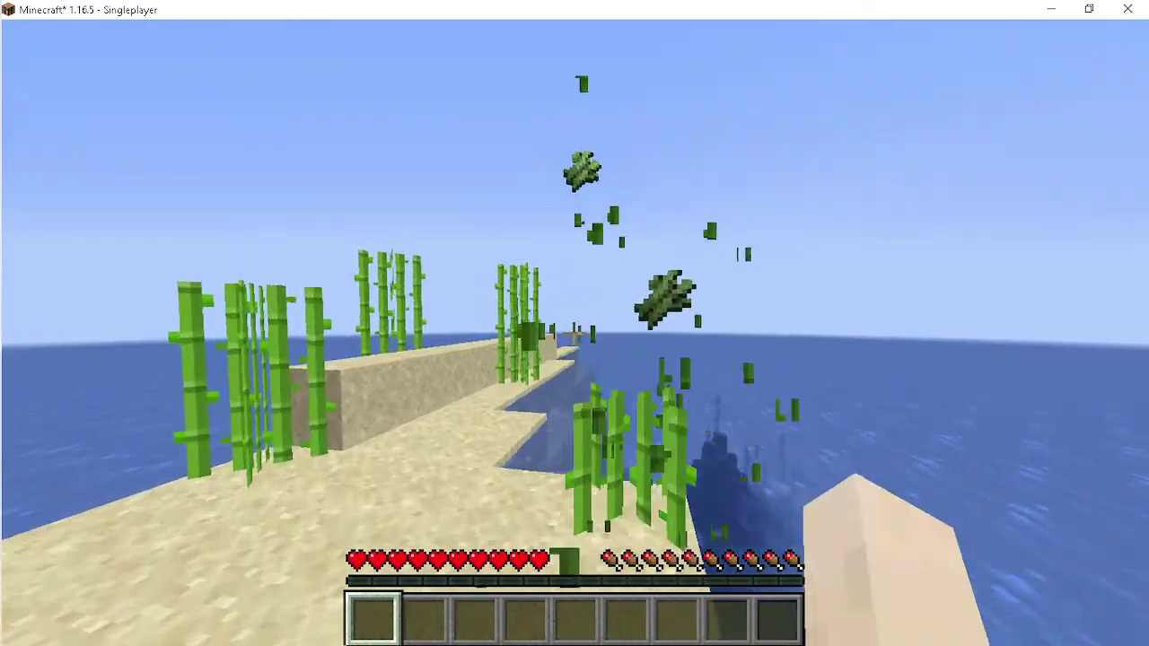
{"action": "key", "text": "w"}
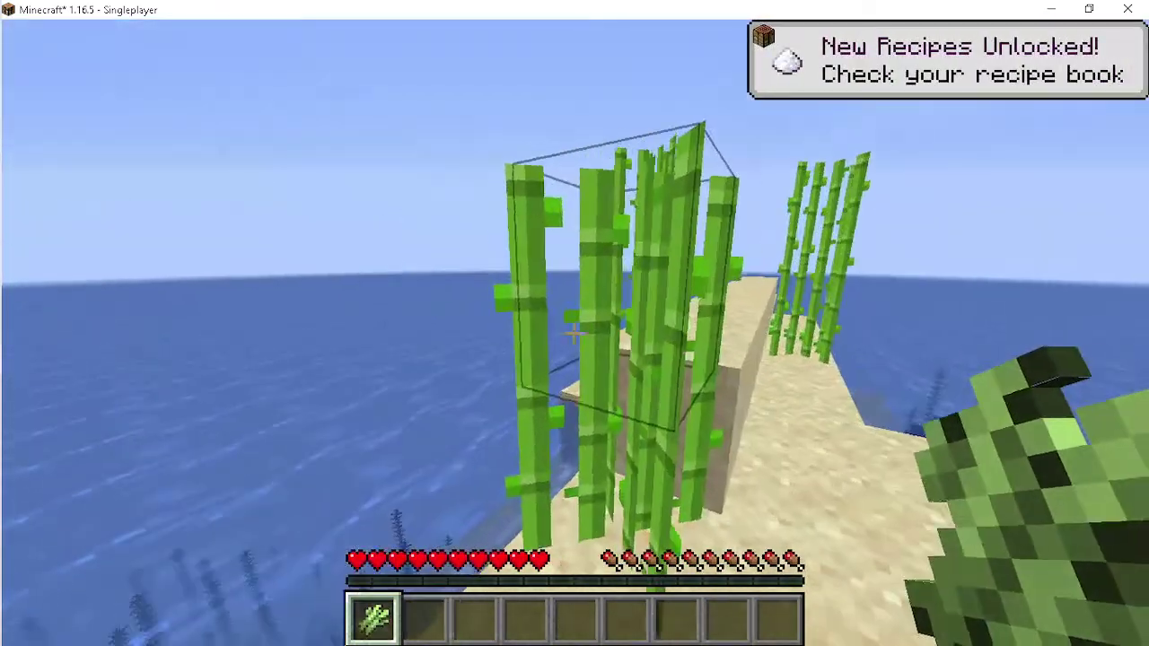
{"action": "left_click", "coordinate": [574, 334]}
{"action": "left_click", "coordinate": [575, 333]}
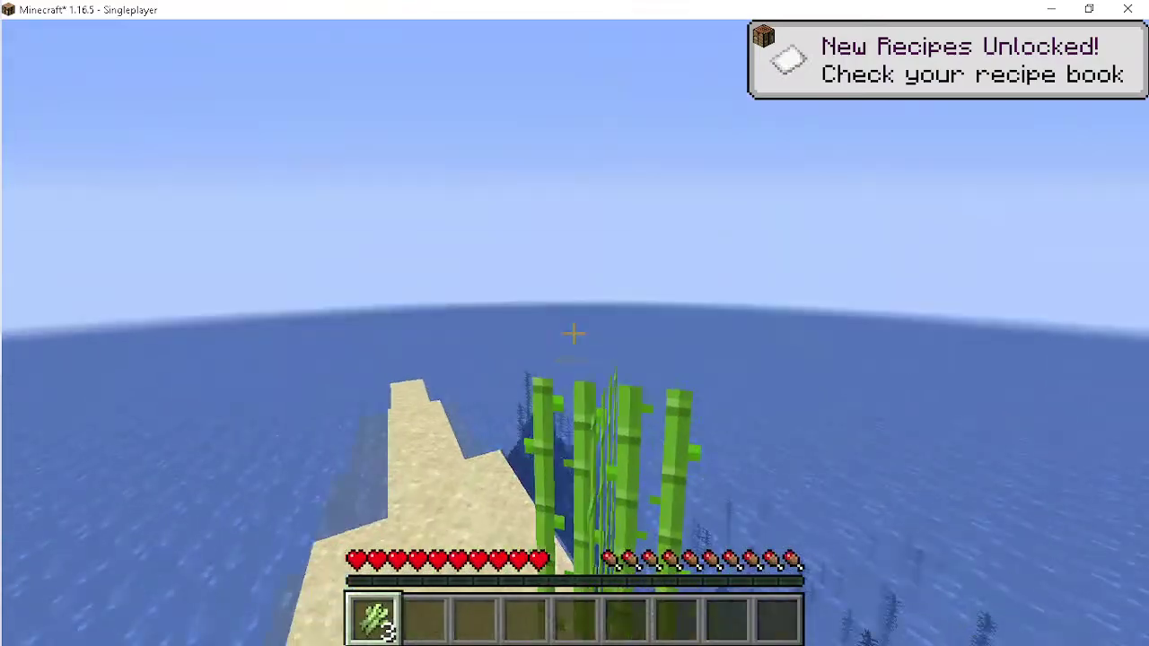
{"action": "left_click", "coordinate": [574, 333]}
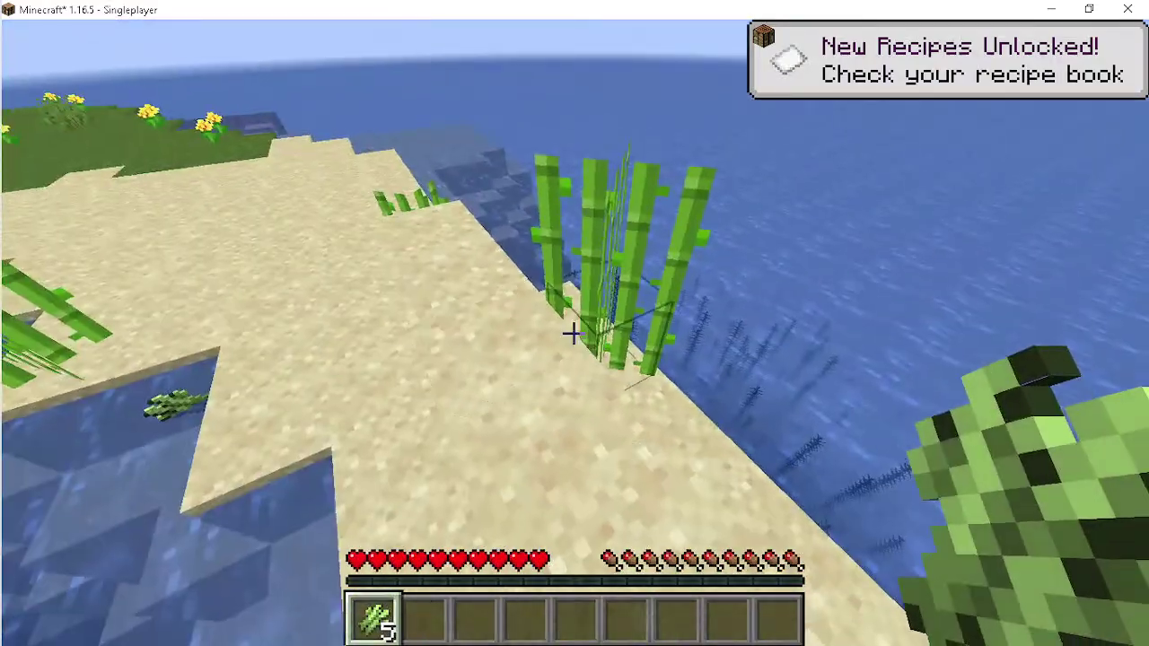
{"action": "left_click", "coordinate": [574, 333]}
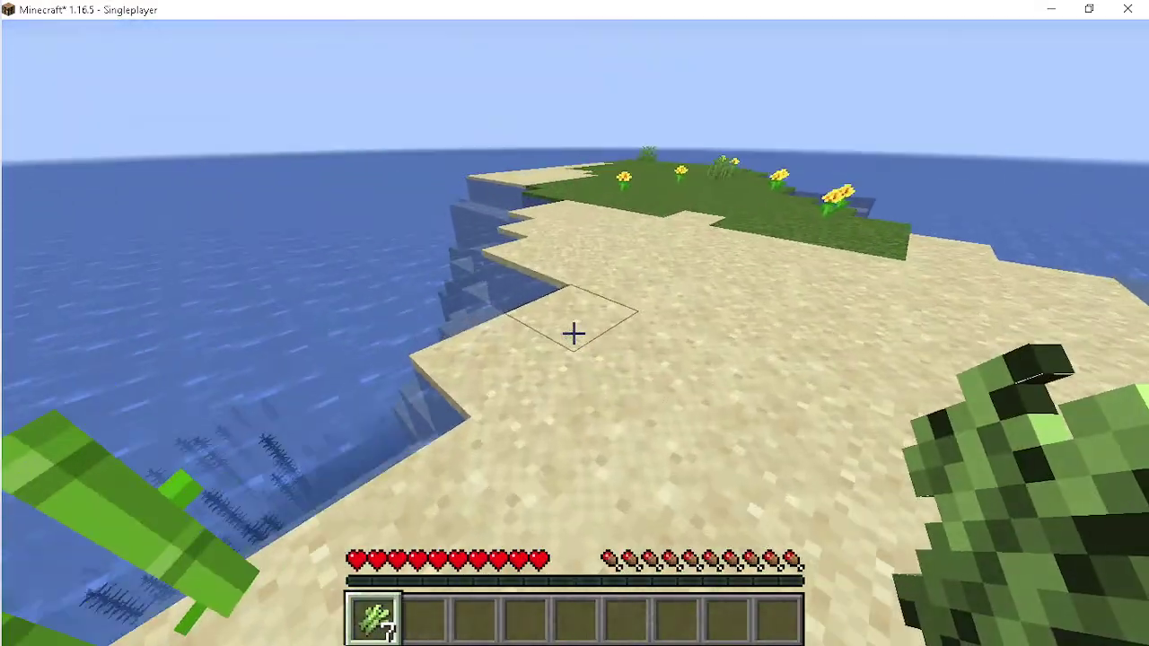
Replant the sugar cane on the sand along the shoreline
{"action": "right_click", "coordinate": [574, 333]}
{"action": "right_click", "coordinate": [575, 333]}
{"action": "right_click", "coordinate": [575, 333]}
{"action": "right_click", "coordinate": [574, 333]}
{"action": "right_click", "coordinate": [574, 333]}
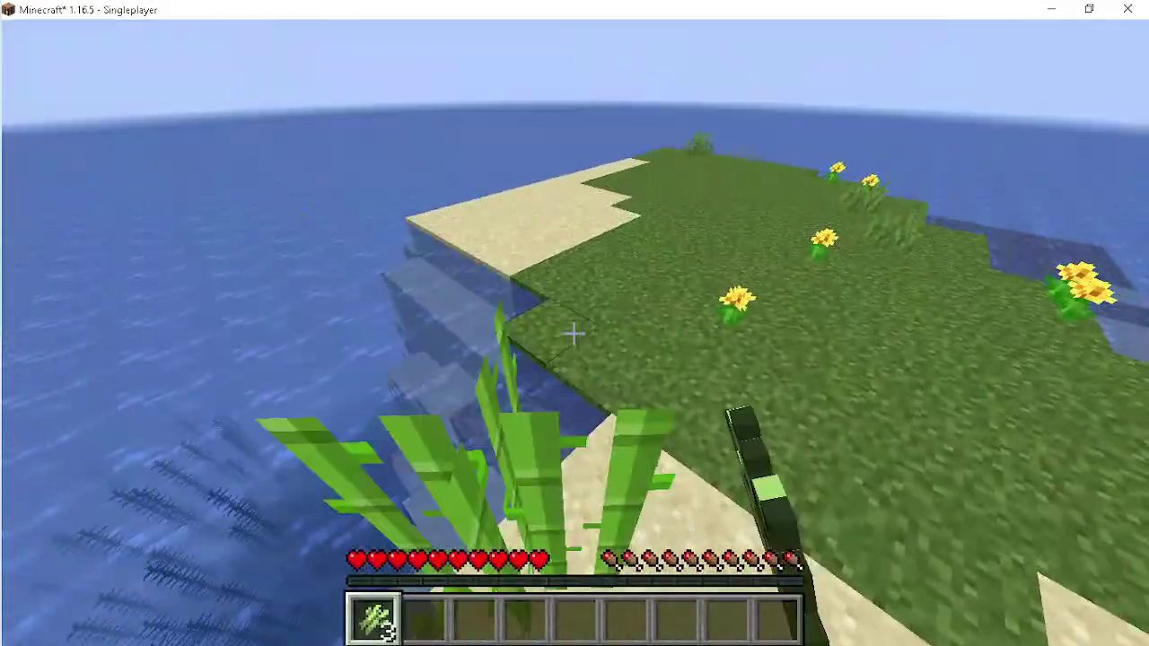
{"action": "right_click", "coordinate": [574, 333]}
{"action": "right_click", "coordinate": [575, 333]}
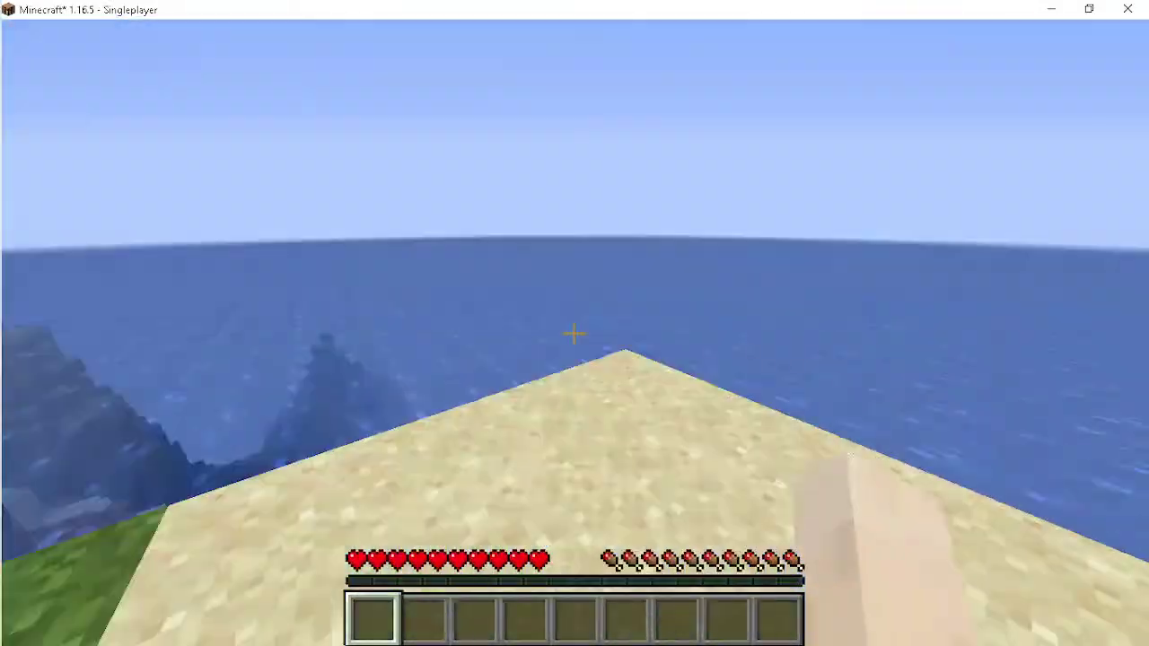
Glance at the debug overlay, then walk off the island into the sea and swim underwater in first person
{"action": "key", "text": "F3"}
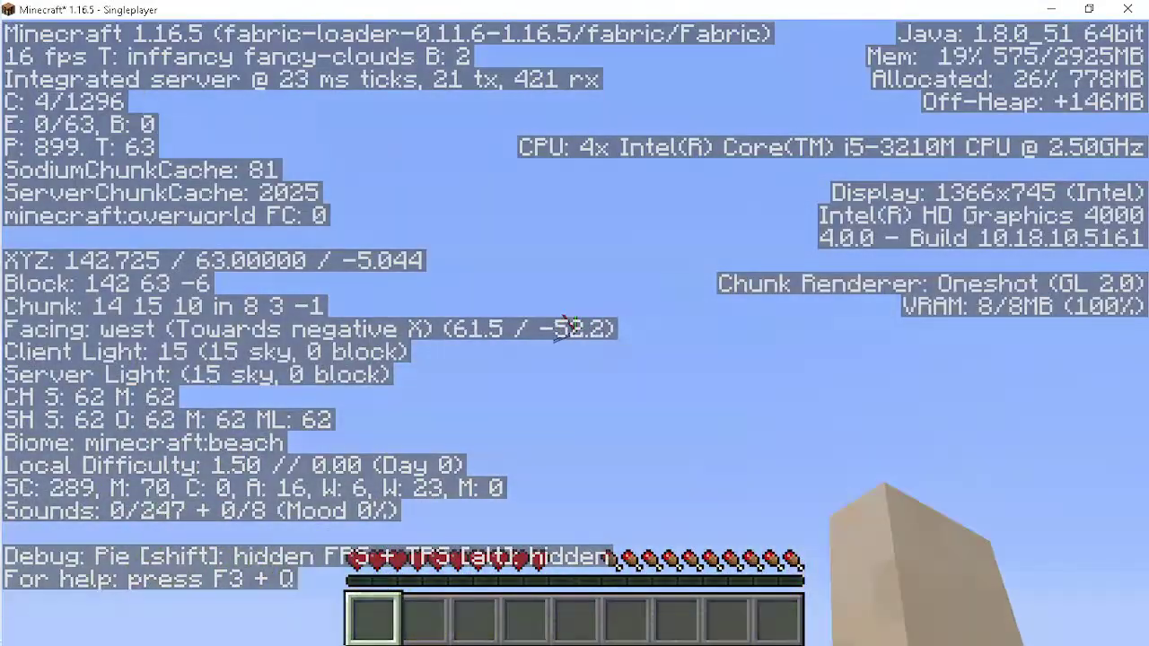
{"action": "key", "text": "F3"}
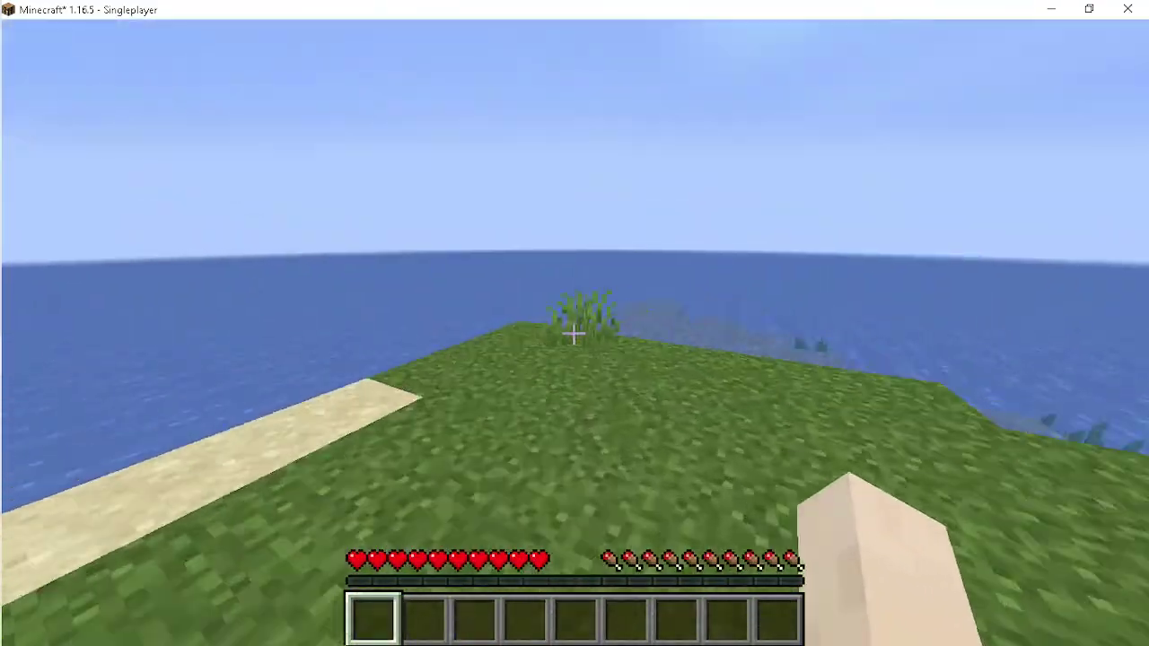
{"action": "key", "text": "w"}
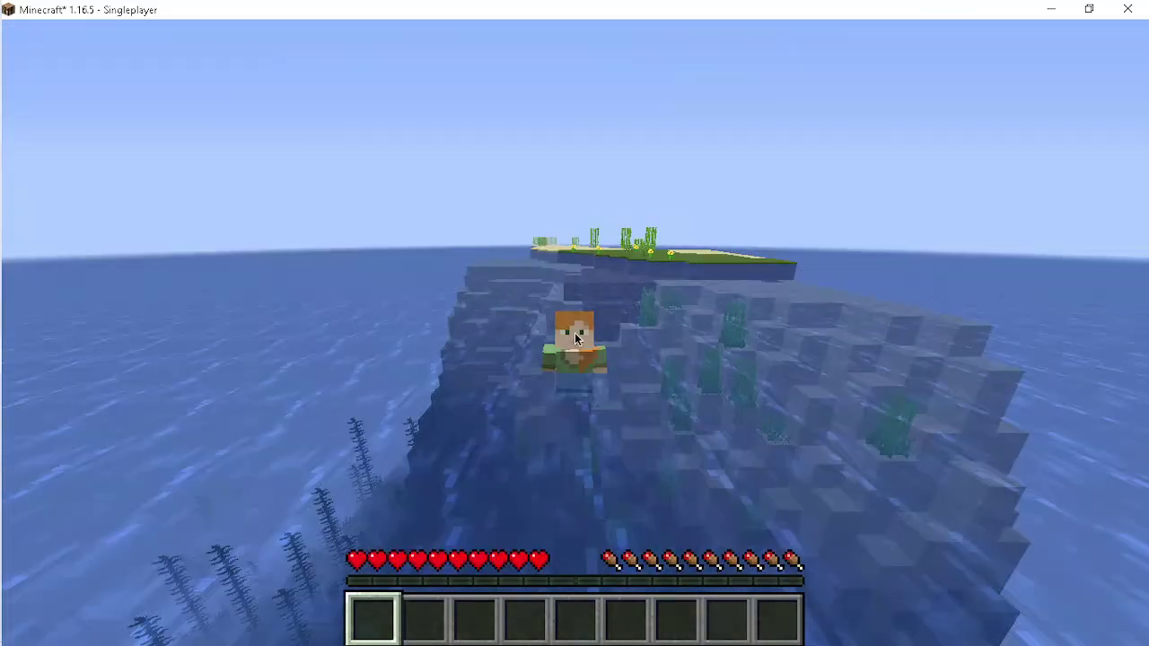
{"action": "key", "text": "Escape"}
{"action": "mouse_move", "coordinate": [2, 269]}
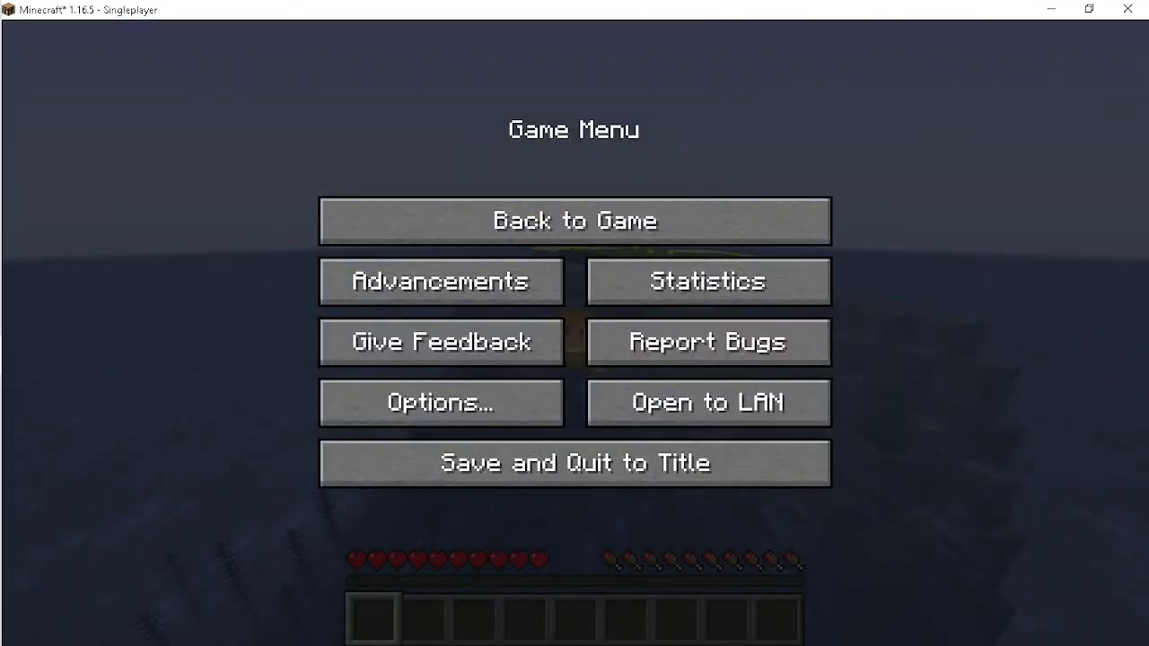
{"action": "key", "text": "Escape"}
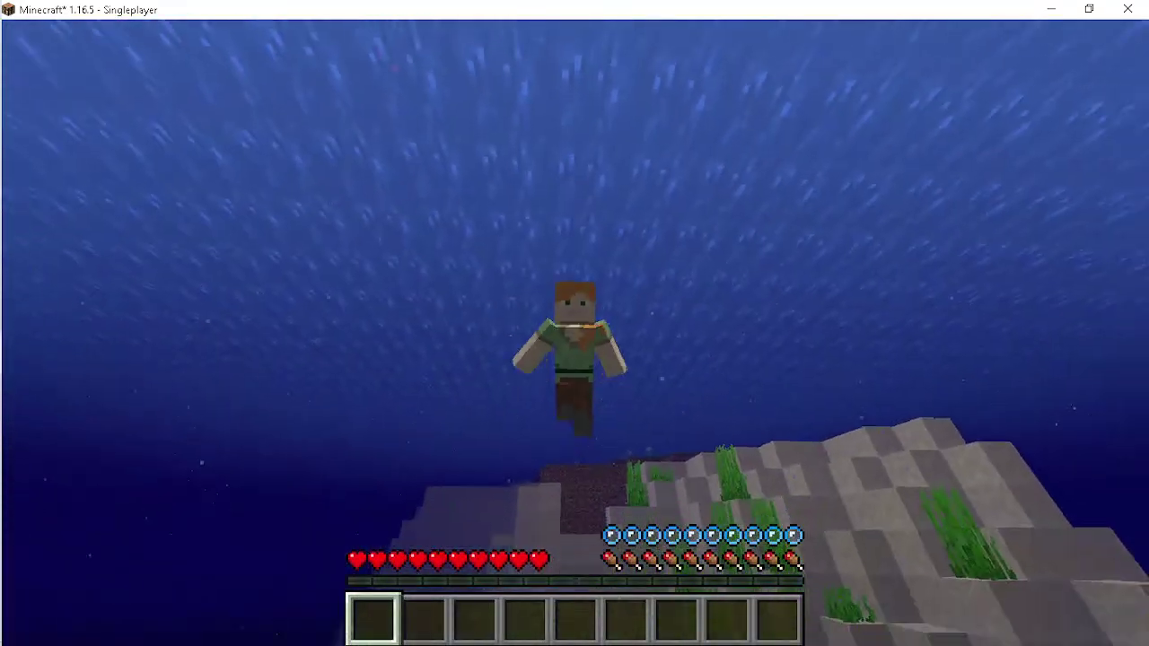
{"action": "key", "text": "F5"}
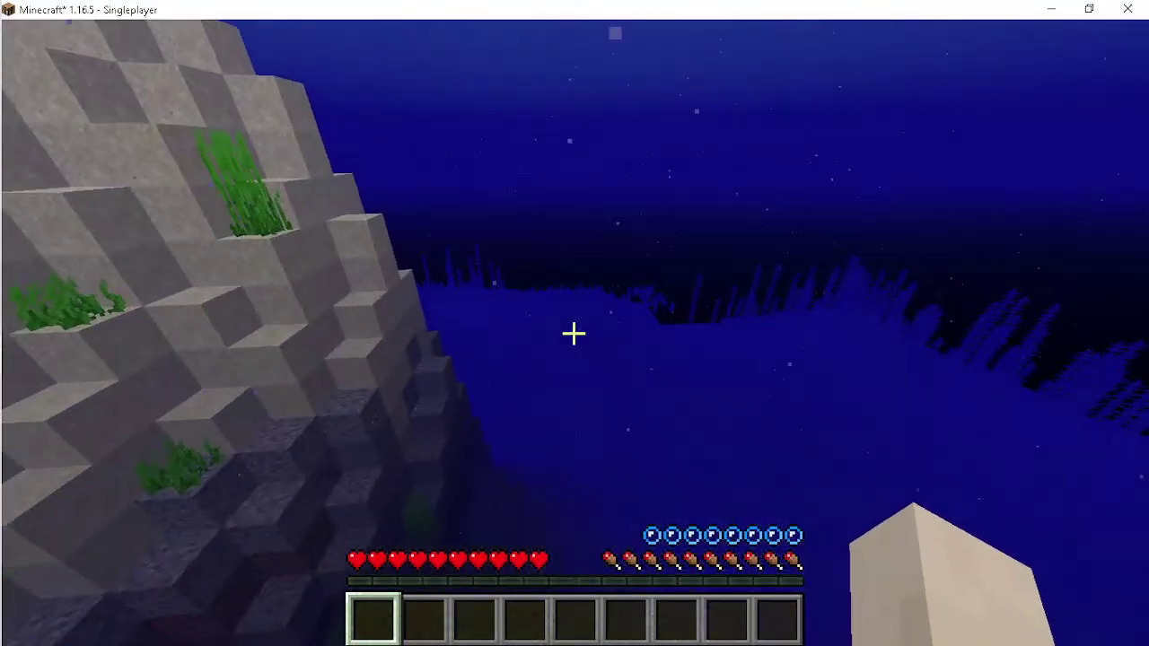